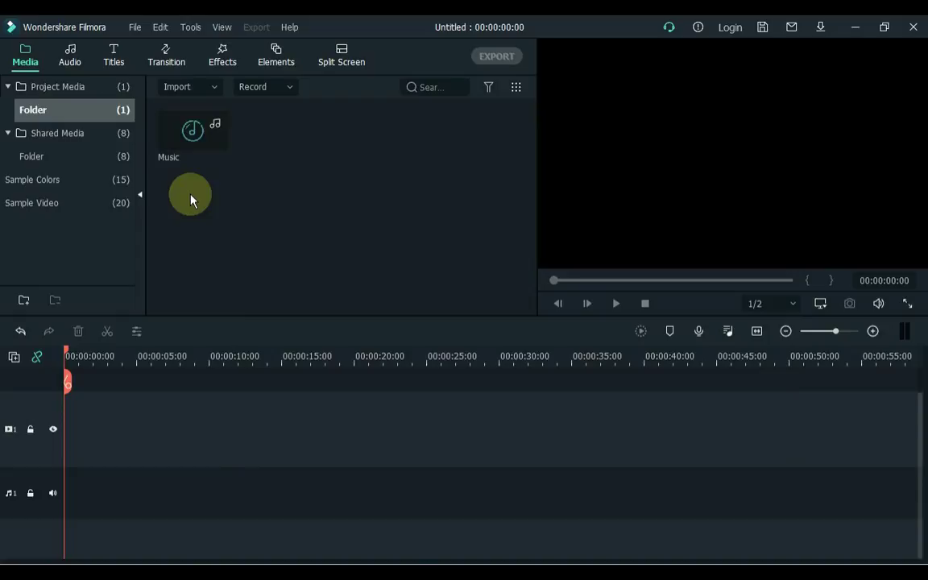
- Place the Music clip at the start of audio track 1 and play it through to hear it
mouse_move(166, 149)
drag(175, 161, 80, 493)
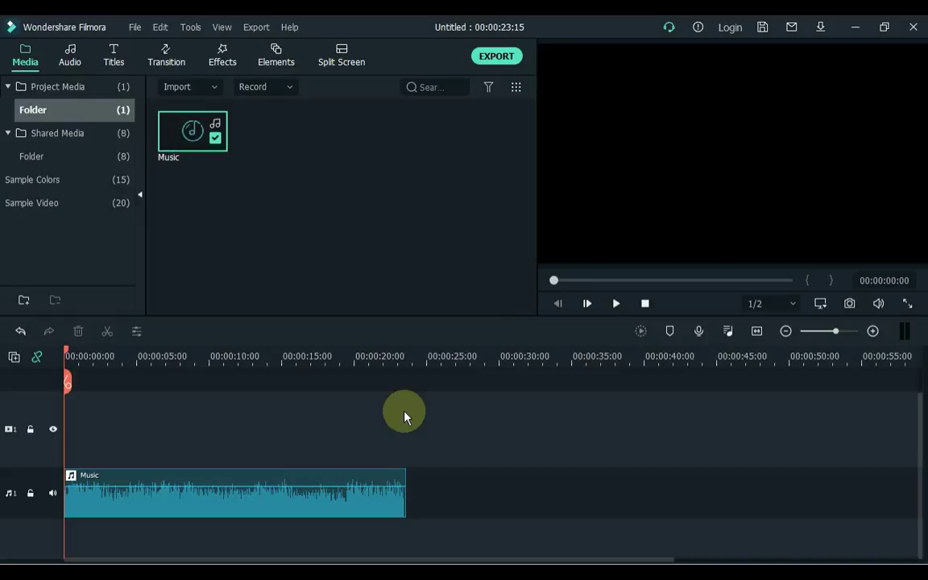
key(space)
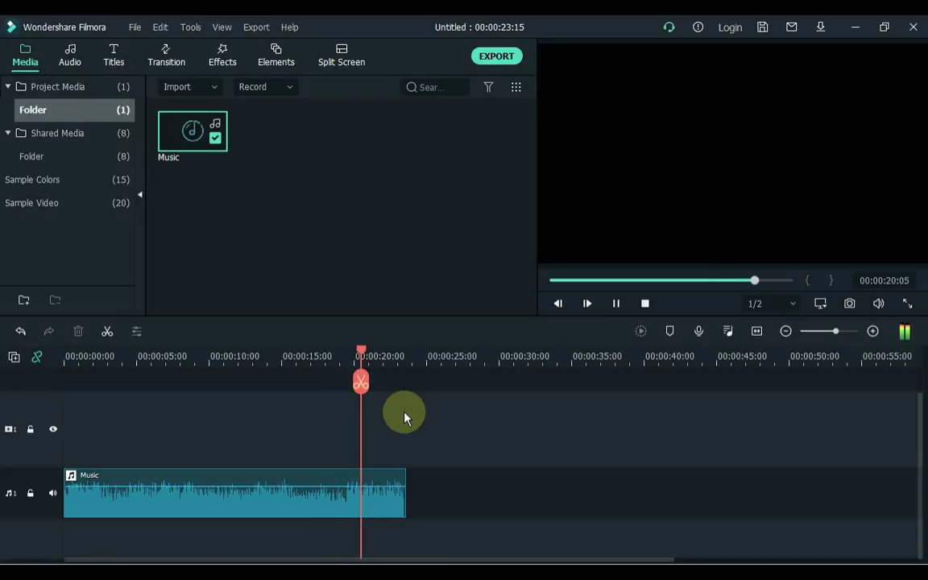
key(ctrl+/)
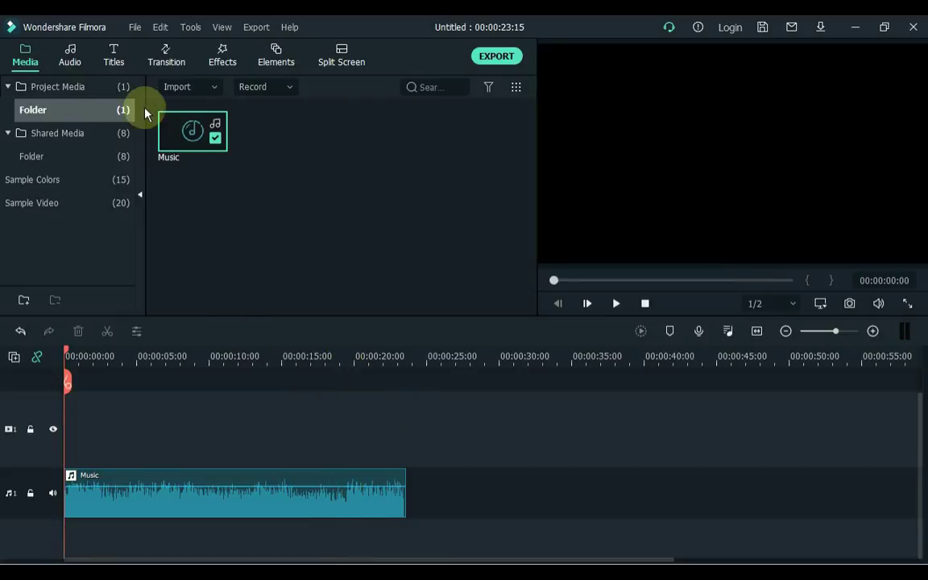
- Add a Default Title at the start of video track 1 and set its text to "SORRY" and "YOUR" on two lines
click(119, 63)
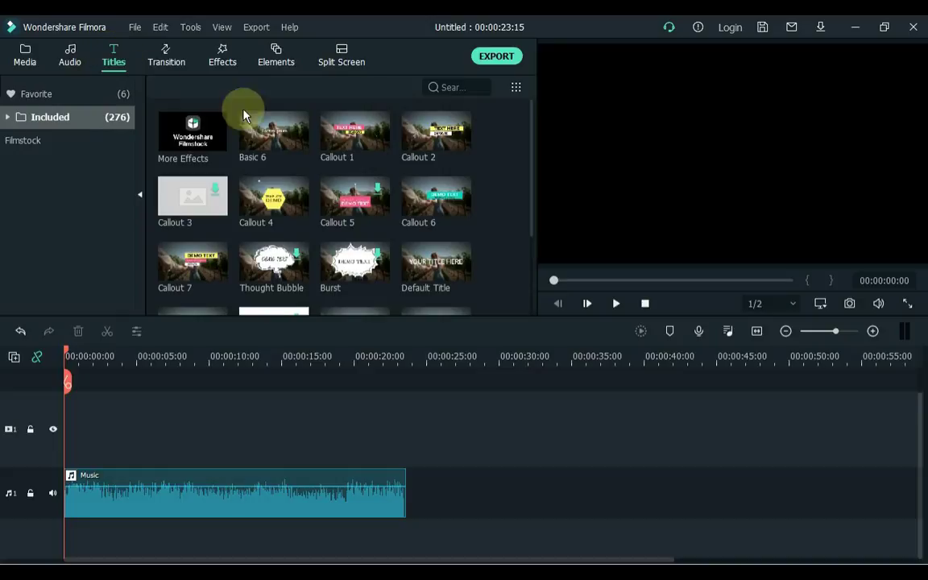
drag(438, 254, 68, 433)
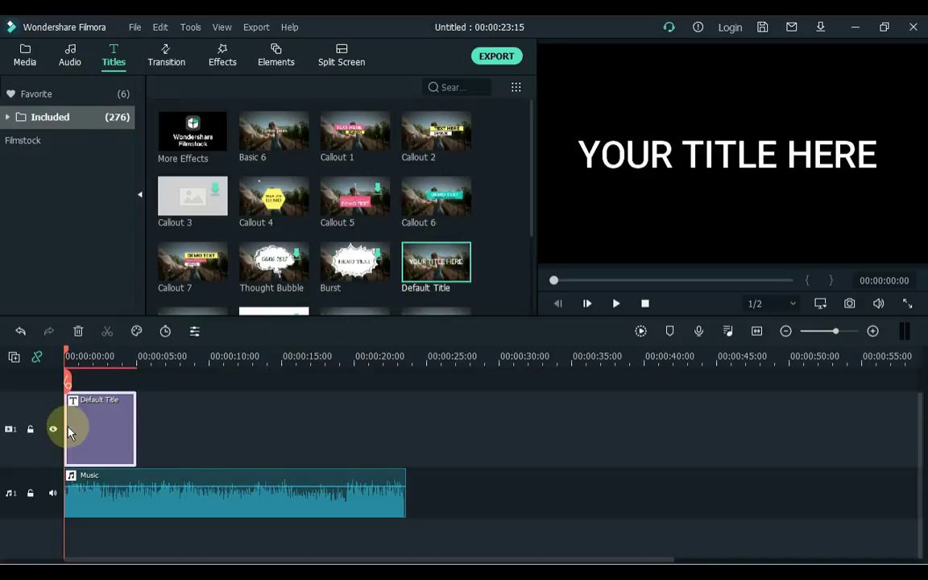
double_click(79, 431)
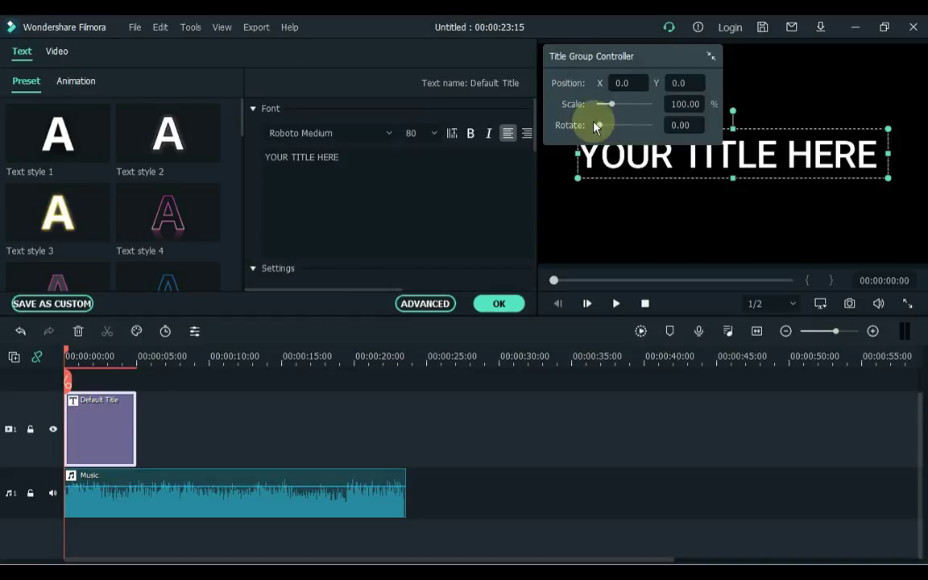
drag(609, 67, 624, 432)
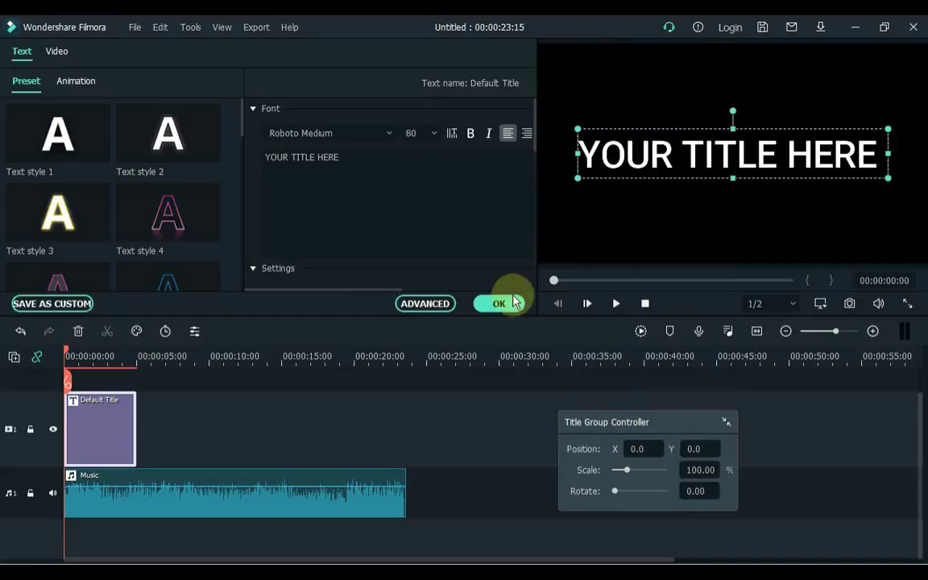
click(373, 166)
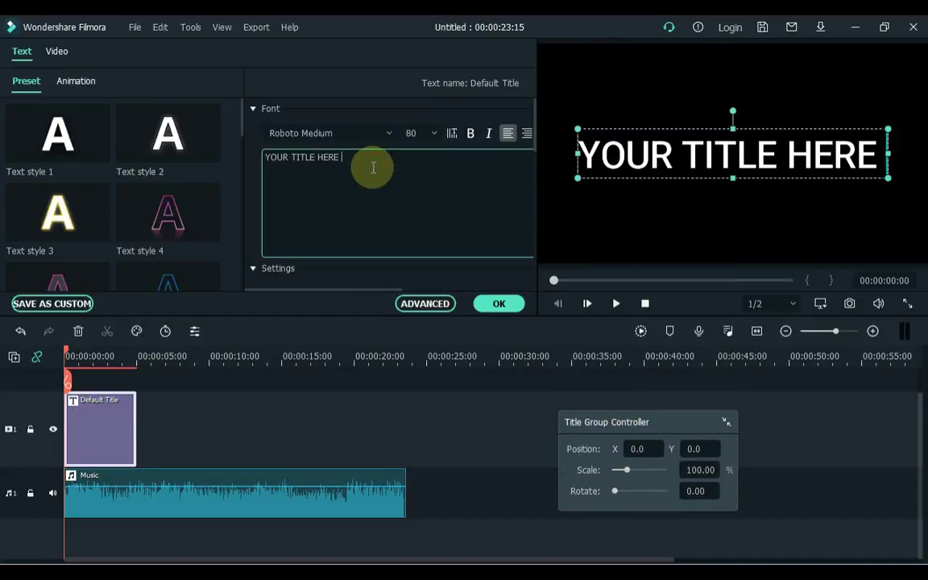
key(ctrl+a)
key(BackSpace)
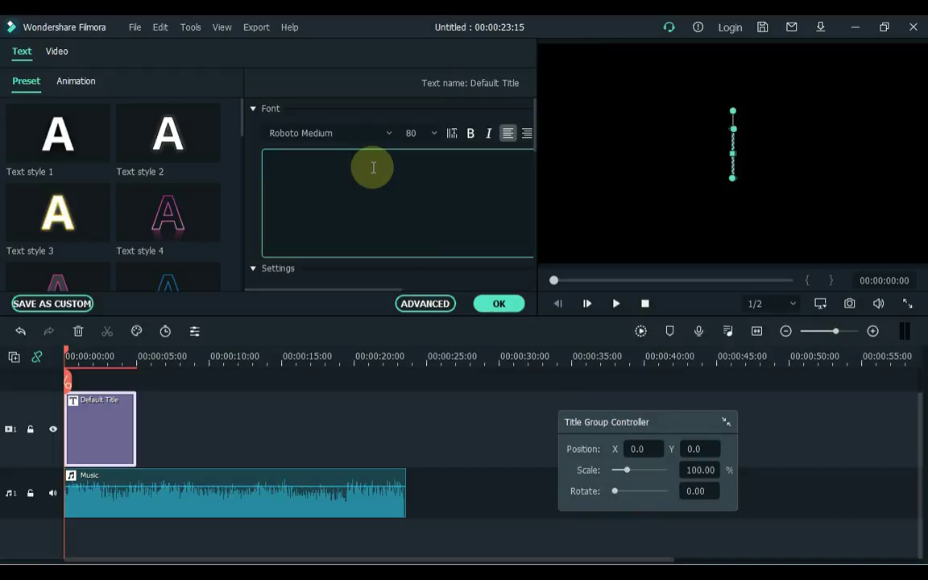
text(SORRY )
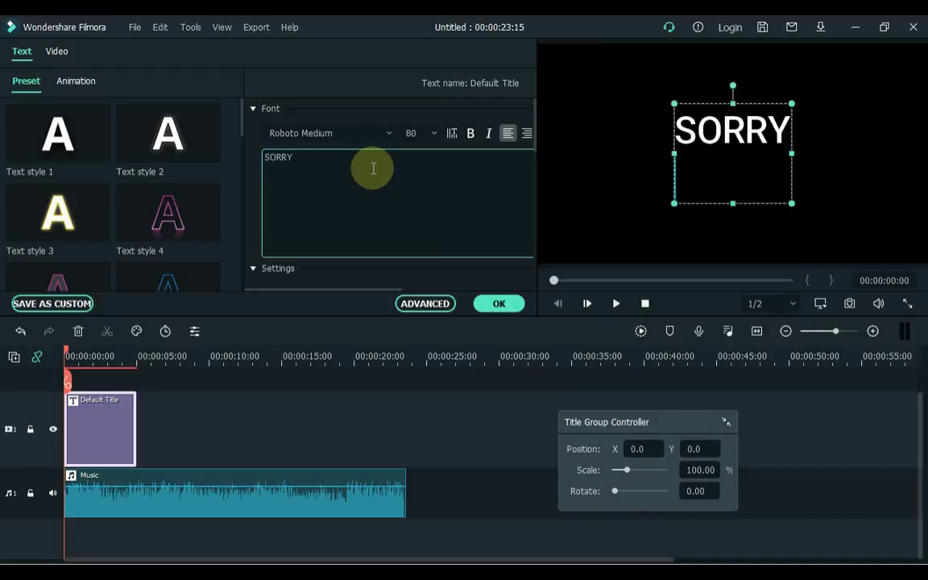
text(YOUR)
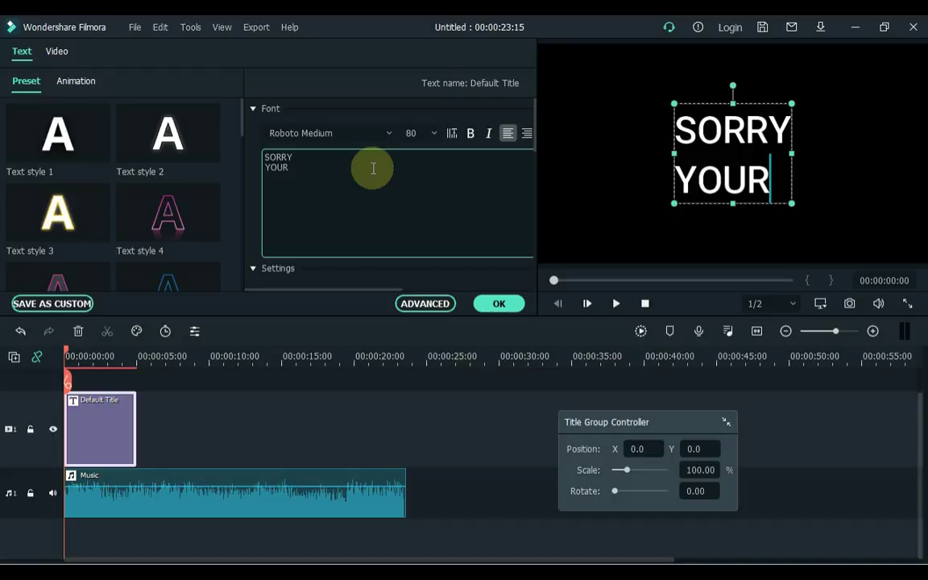
- Center-align the two lines of the SORRY YOUR title
click(351, 290)
drag(360, 295, 414, 280)
click(427, 133)
click(376, 291)
drag(368, 294, 301, 295)
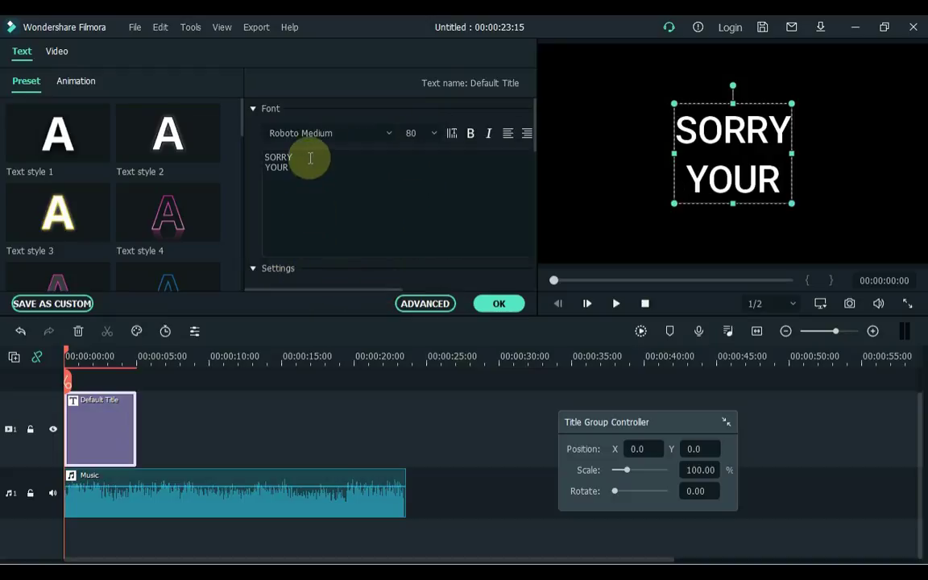
- Set the SORRY YOUR title's font to Raleway Black at size 150 and apply the title changes
click(311, 132)
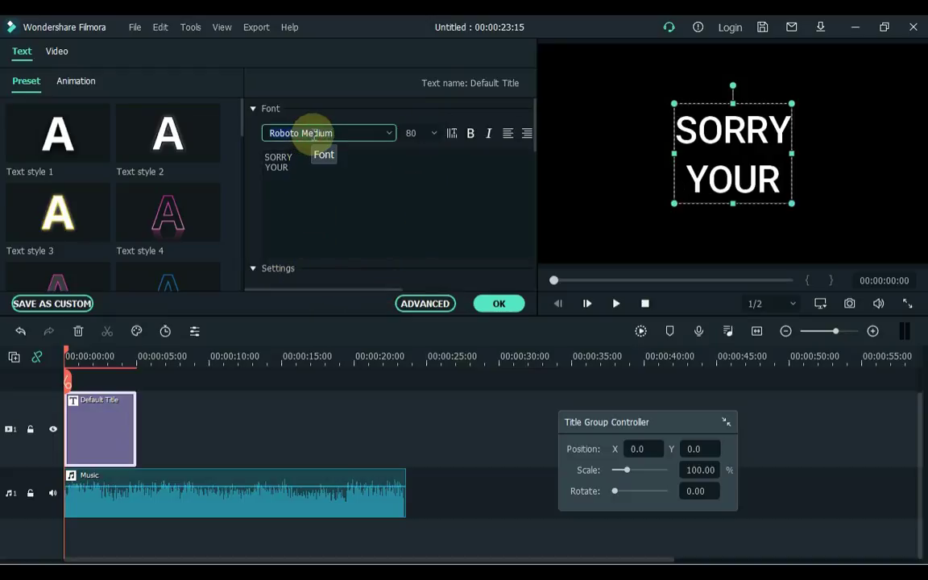
text(RALeway Black)
key(Return)
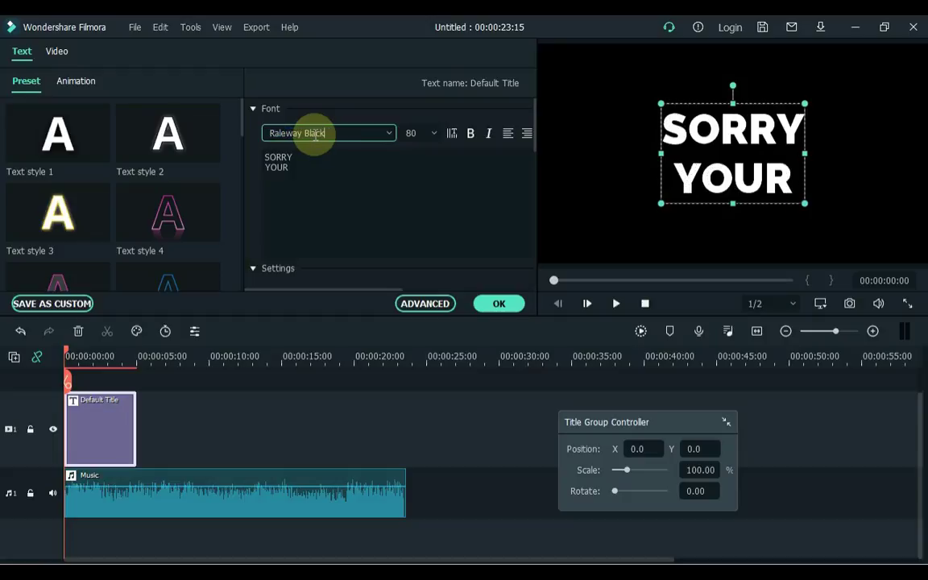
click(432, 133)
scroll(419, 185, down, 3)
click(417, 253)
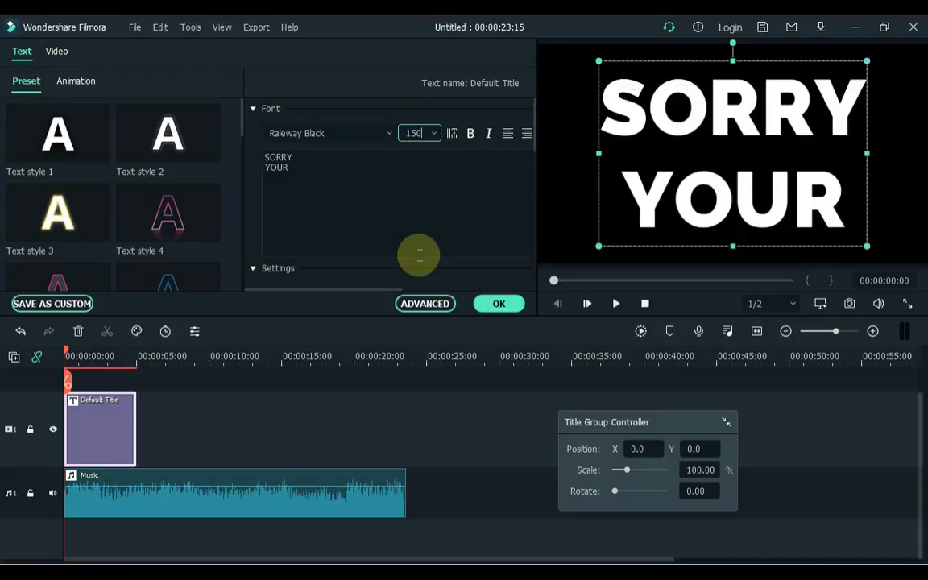
click(497, 305)
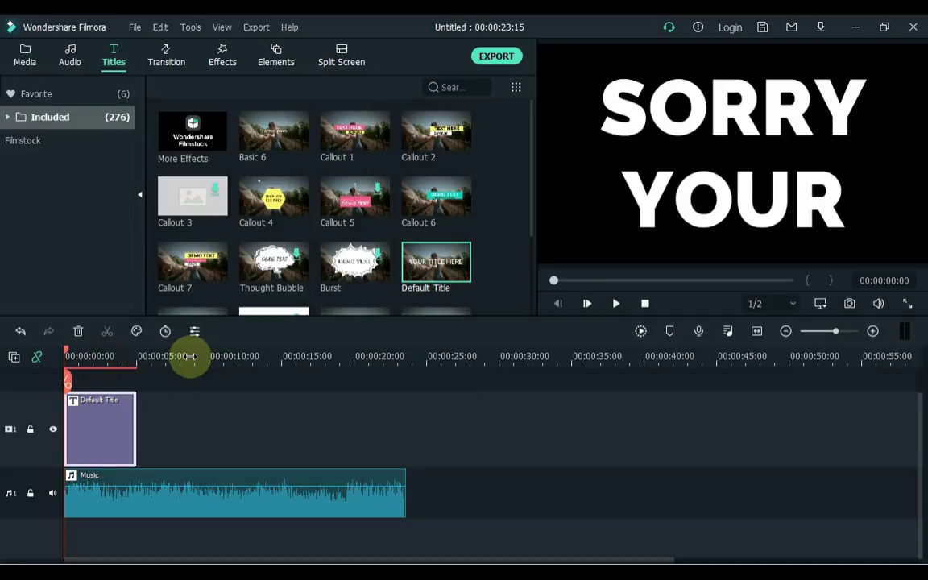
- Play the opening against the music and split the SORRY YOUR title at 00:00:01:00
scroll(193, 356, up, 5)
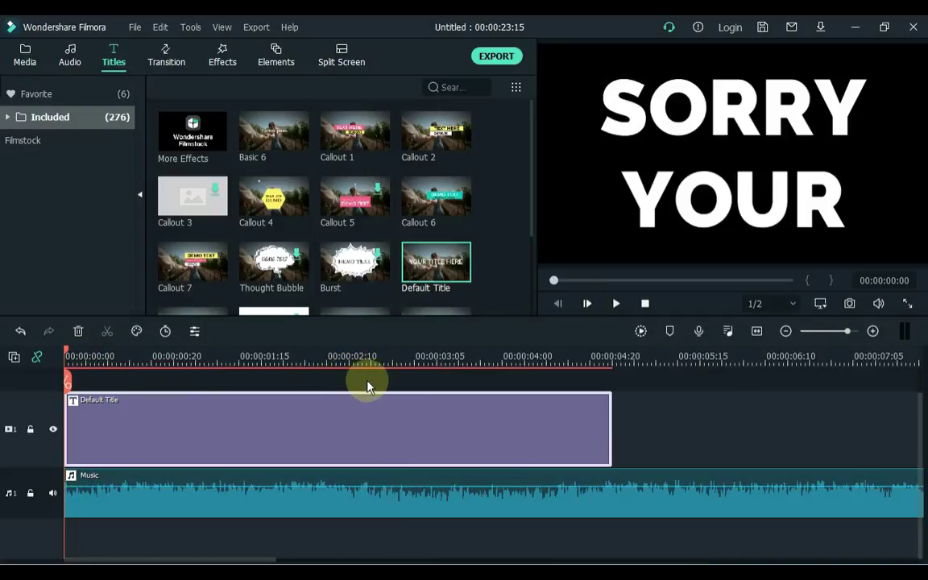
key(space)
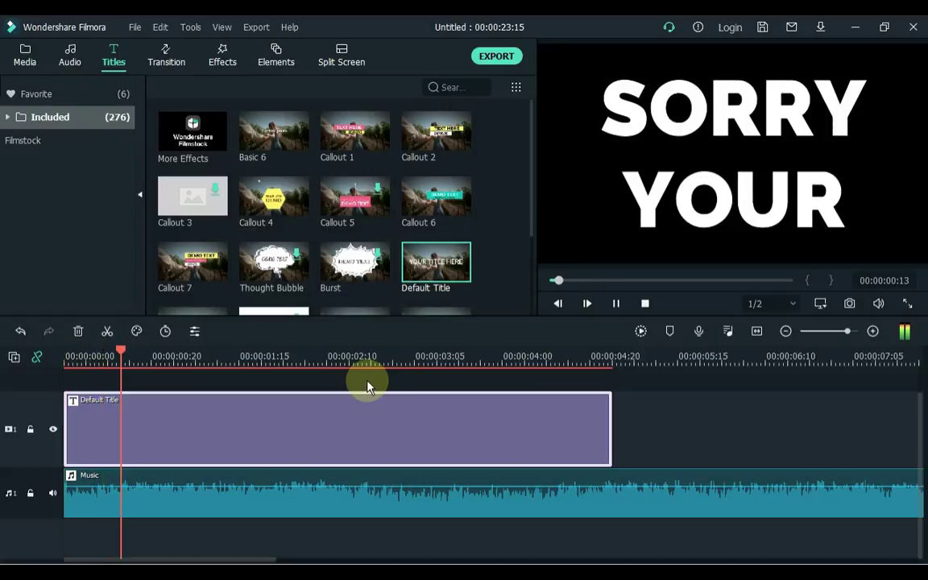
key(space)
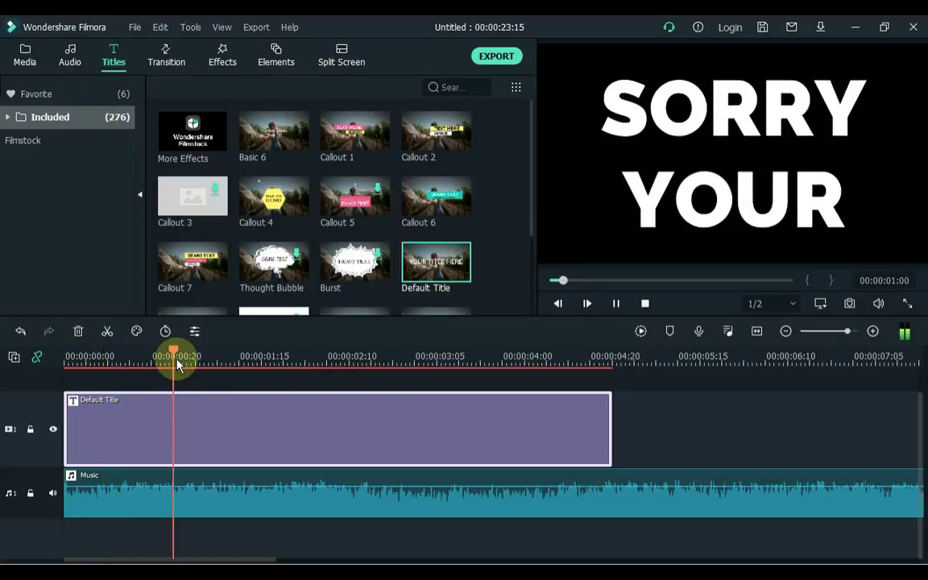
key(space)
key(space)
click(176, 361)
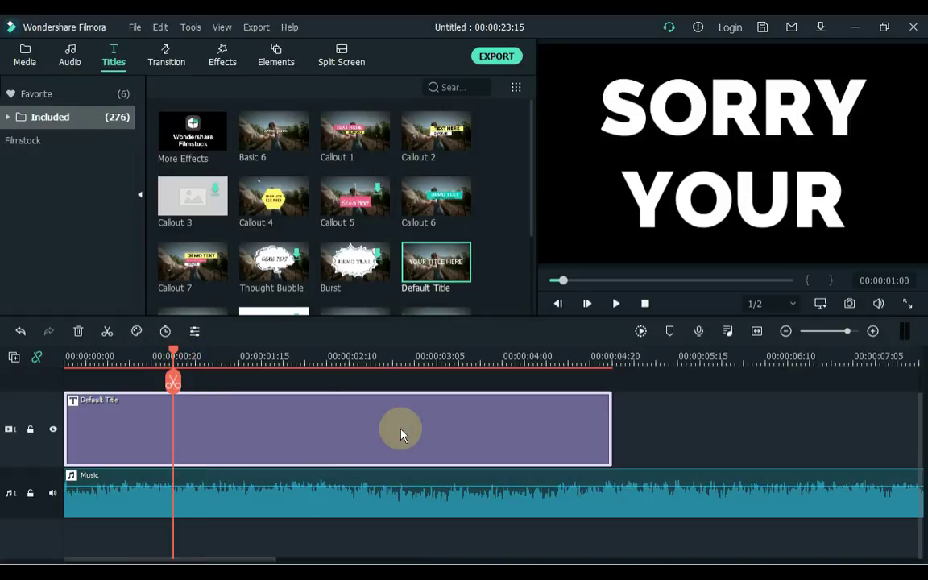
key(ctrl+b)
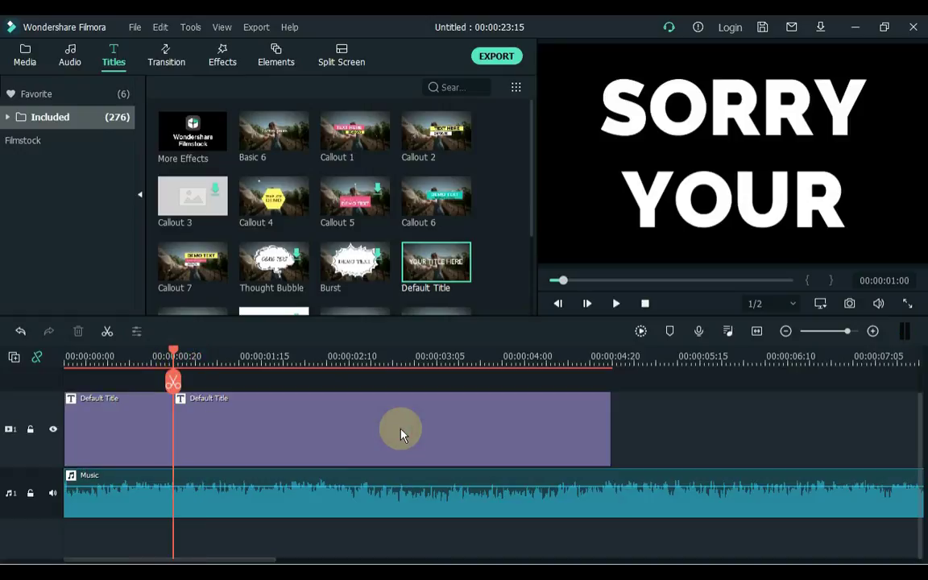
- Replace the text of the second title clip with "TIME" followed by an empty second line, and apply it
click(271, 436)
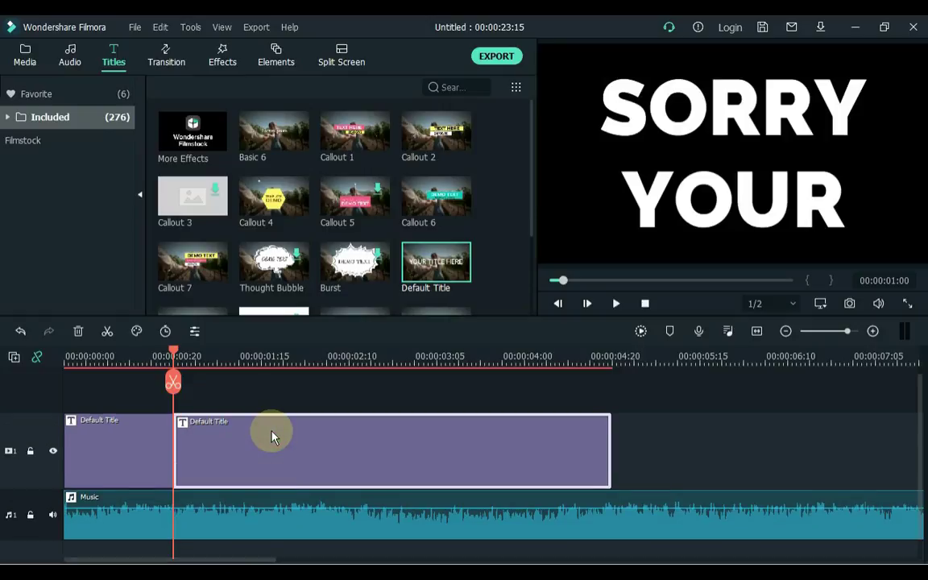
double_click(272, 436)
drag(579, 60, 623, 426)
click(331, 167)
key(ctrl+a)
key(BackSpace)
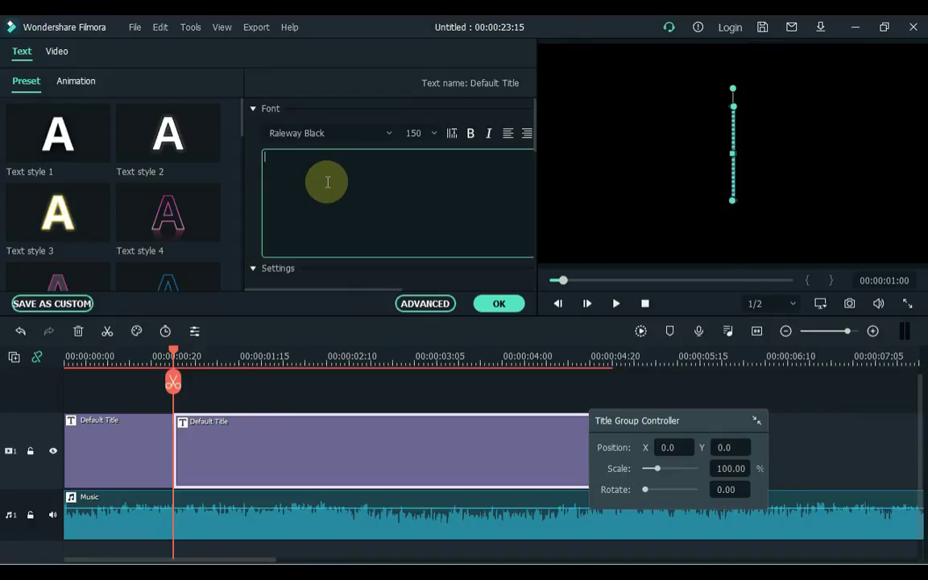
text(TIM)
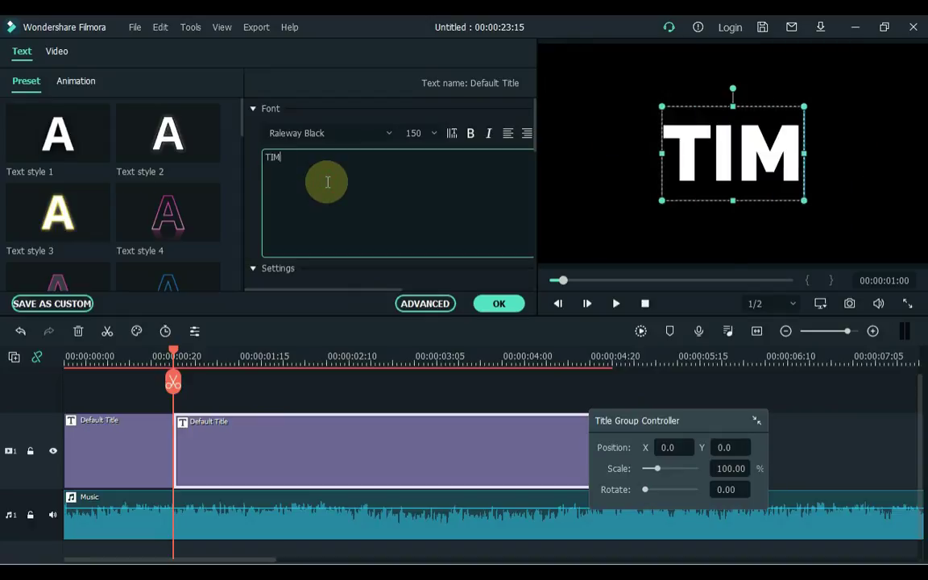
text(E)
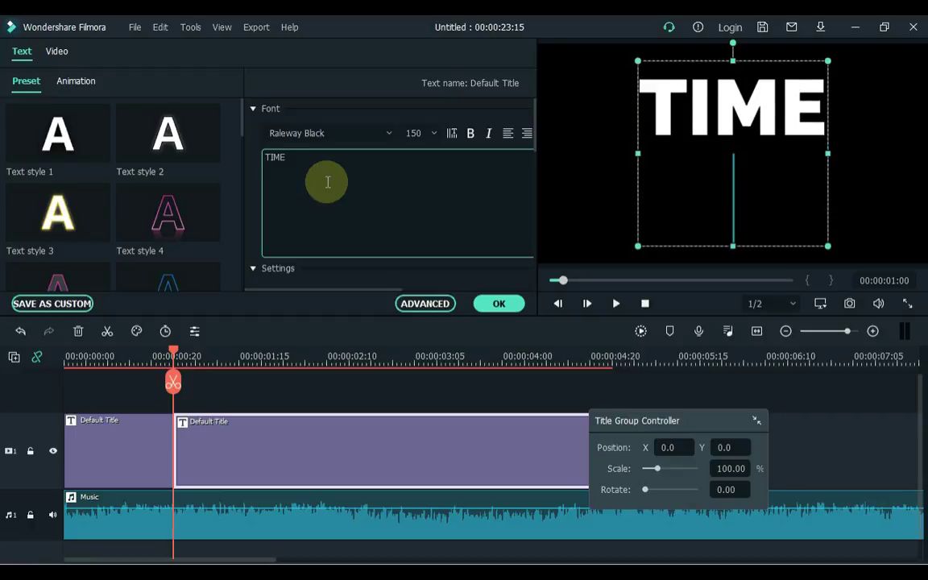
click(497, 309)
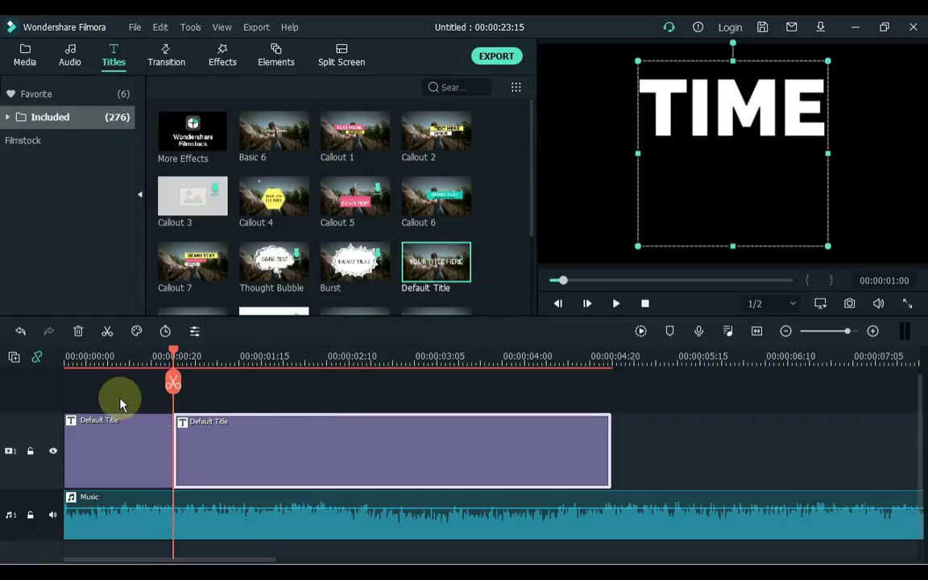
- Add two video tracks above track 1
click(12, 357)
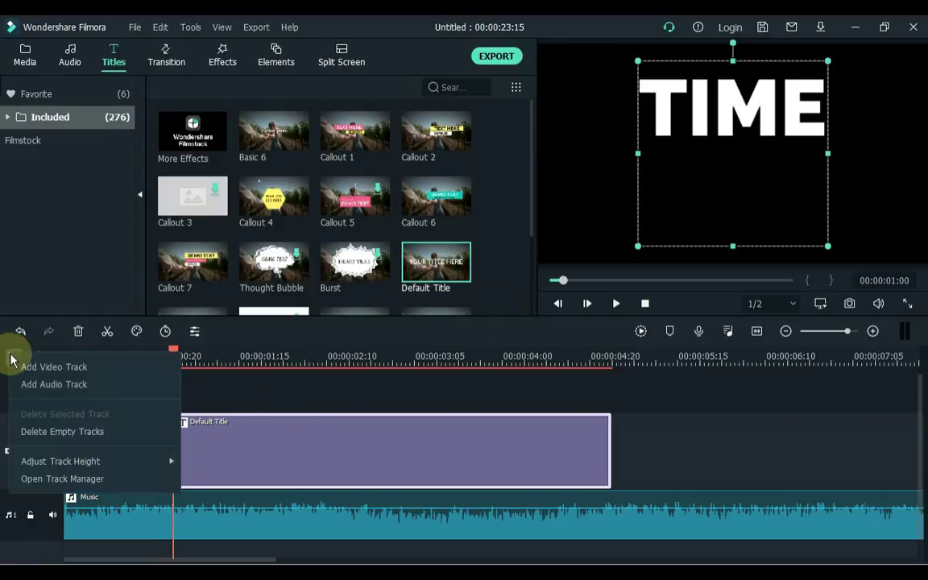
click(56, 478)
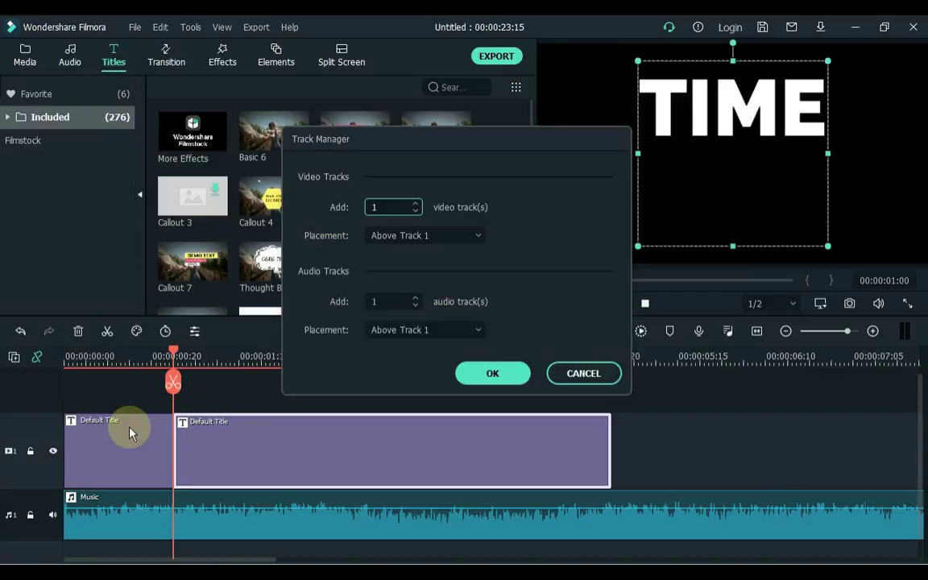
double_click(375, 208)
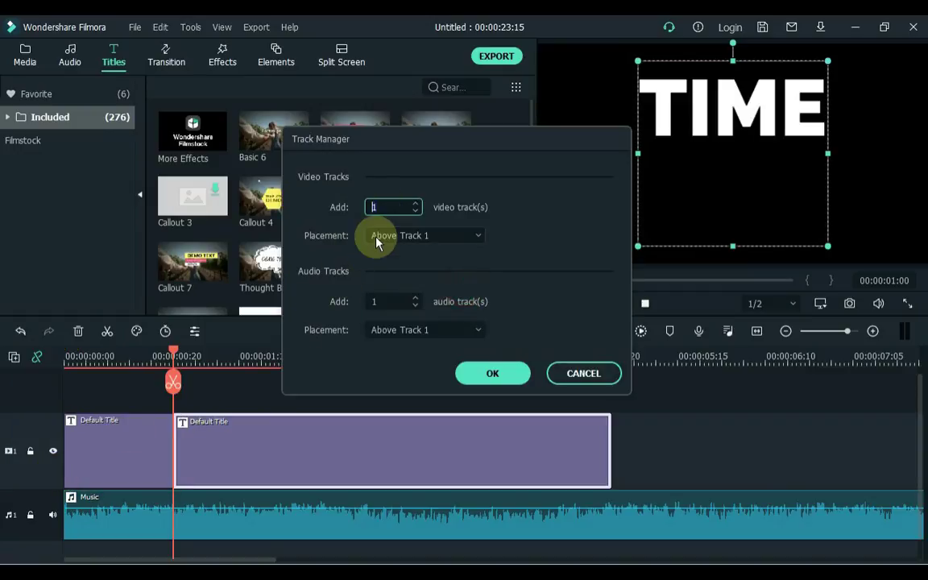
click(463, 379)
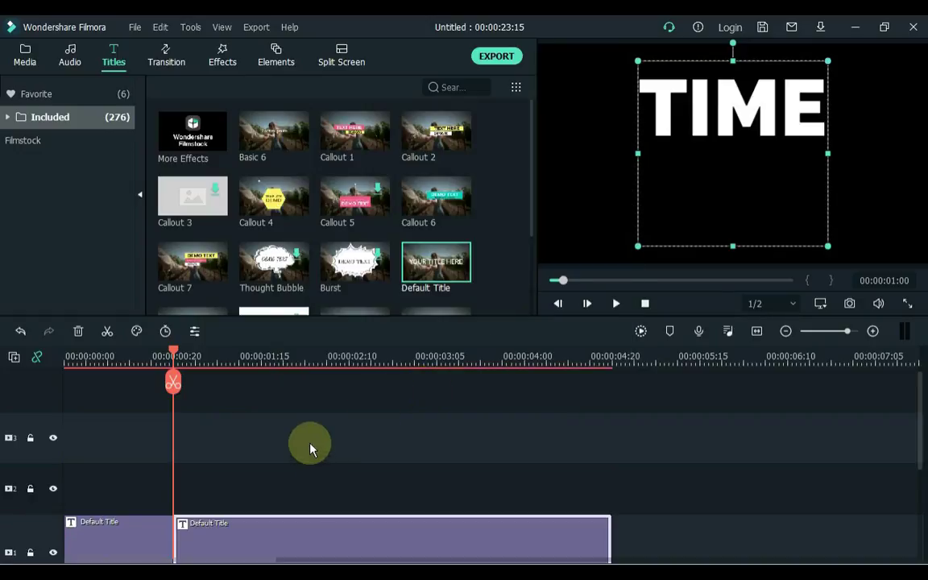
- Copy the TIME title and paste it onto video track 2 at 00:00:01:00, directly above the original
scroll(312, 445, down, 2)
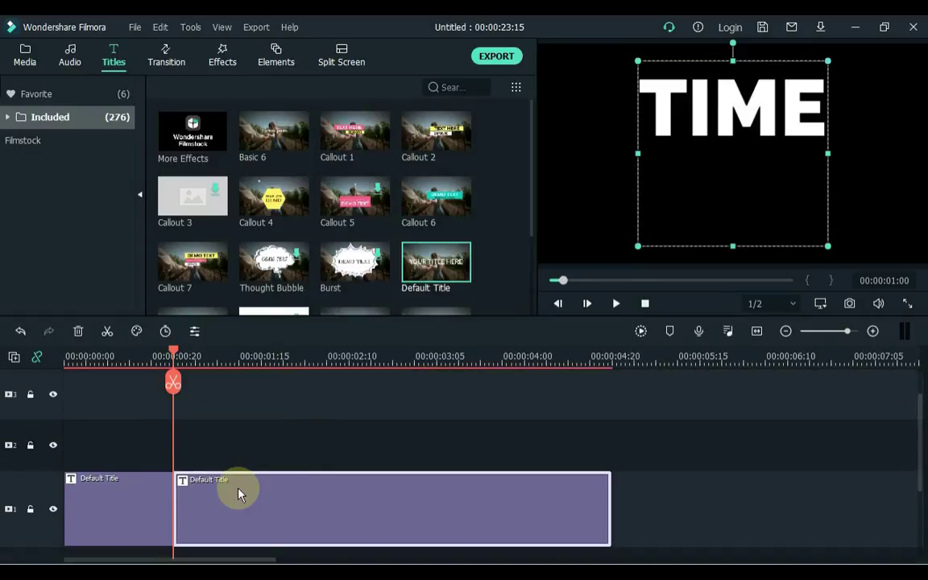
right_click(238, 493)
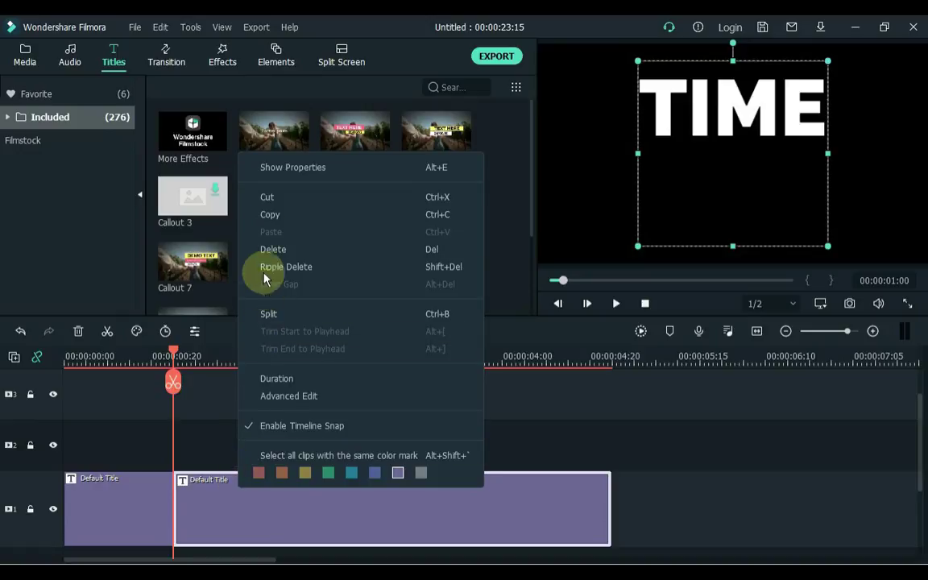
click(242, 216)
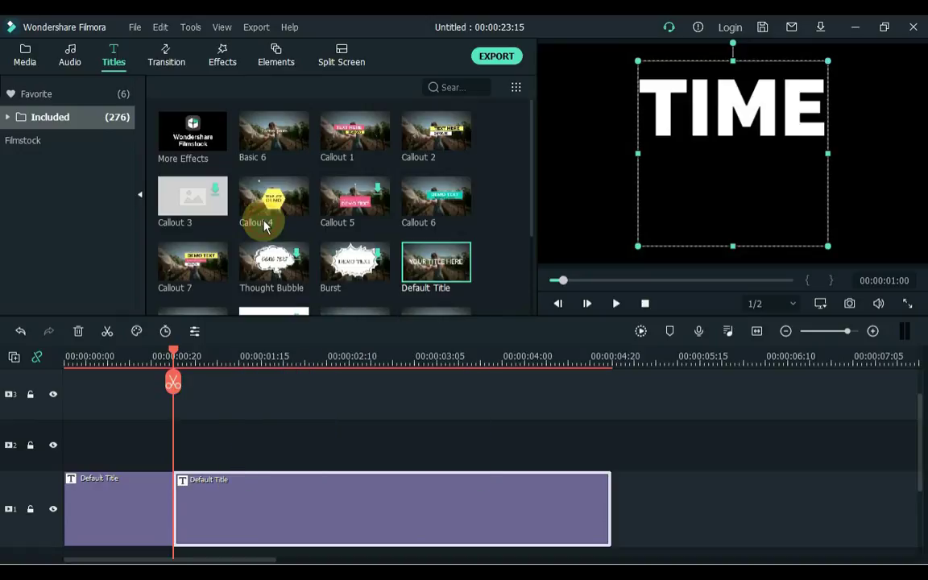
click(54, 437)
click(188, 454)
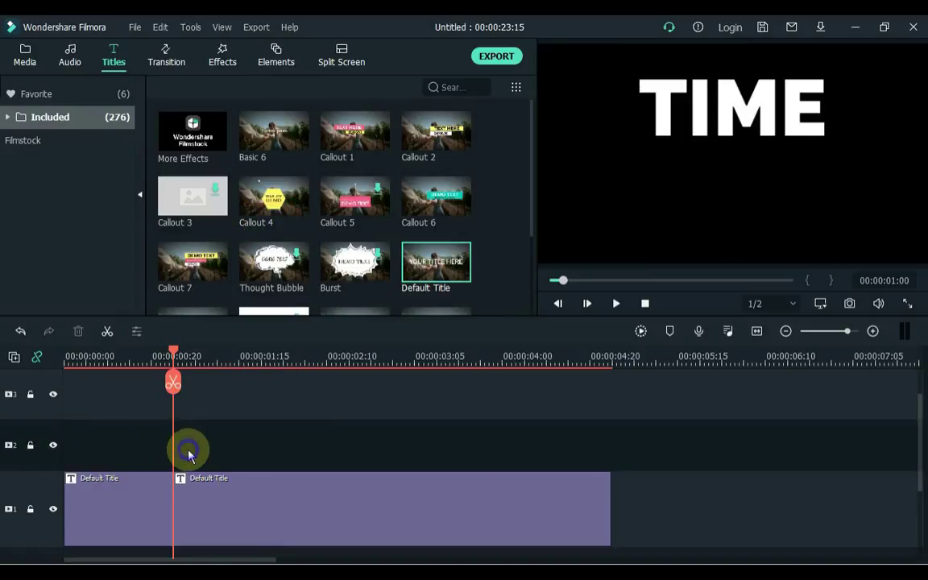
right_click(188, 453)
click(243, 80)
- Trim the ends of both TIME titles on video tracks 1 and 2 to 00:00:04:07, checking the timing against the music
scroll(186, 356, down, 2)
click(291, 355)
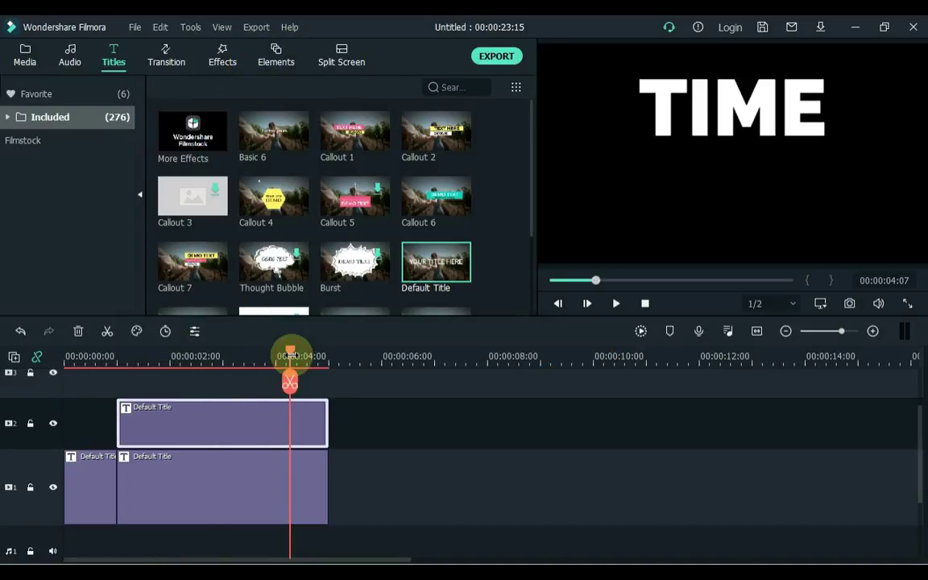
key(space)
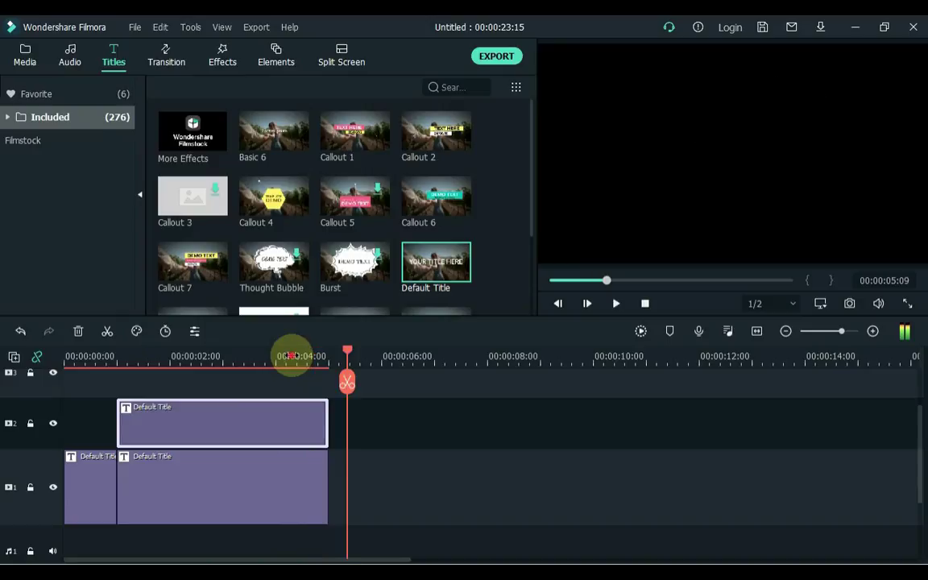
click(290, 355)
click(306, 493)
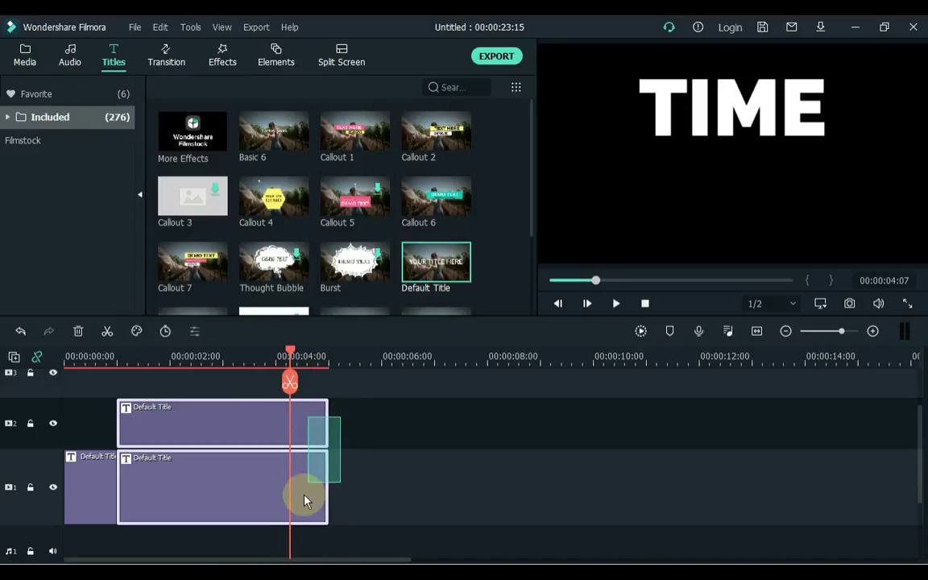
drag(326, 482, 289, 483)
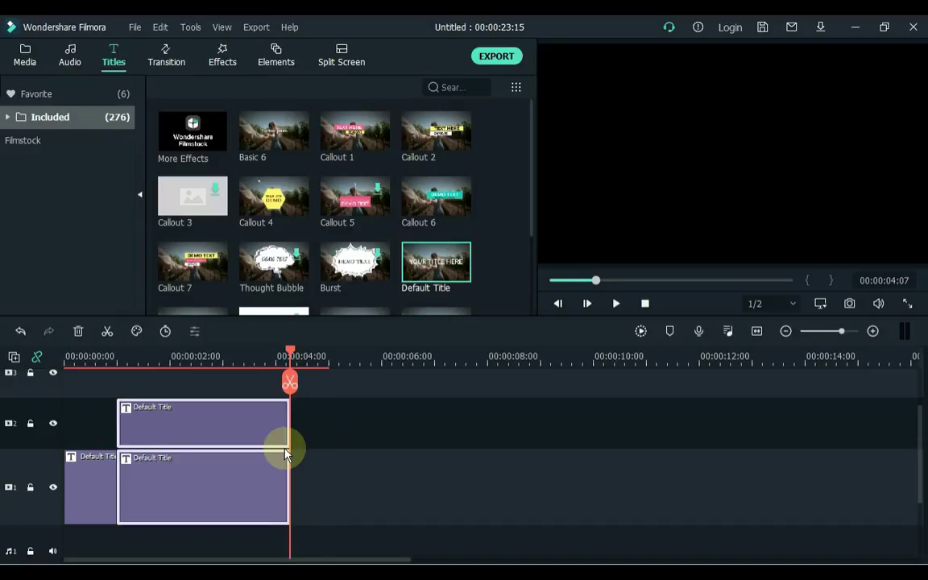
- Replace the text of the title on video track 2 with an empty first line followed by "IS UP", and apply it
click(129, 357)
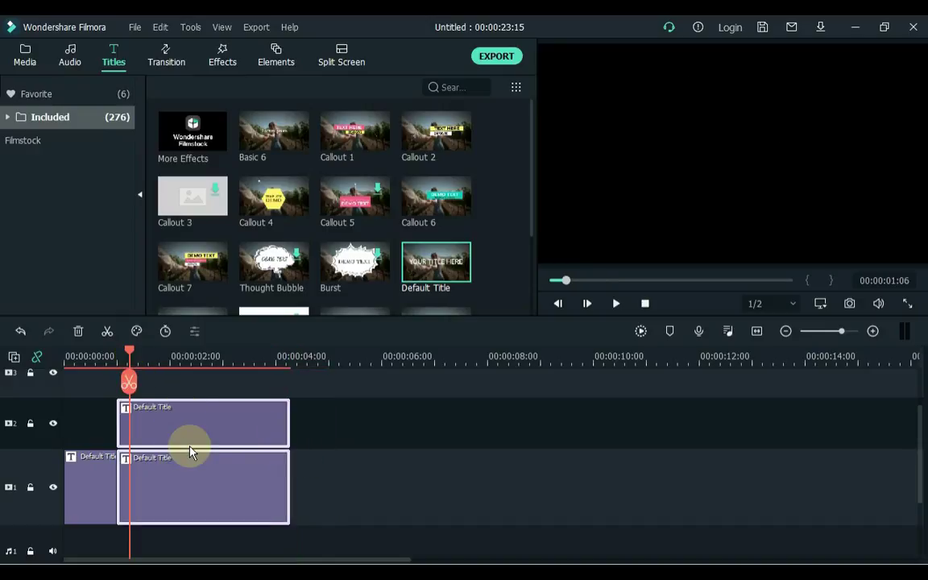
double_click(186, 423)
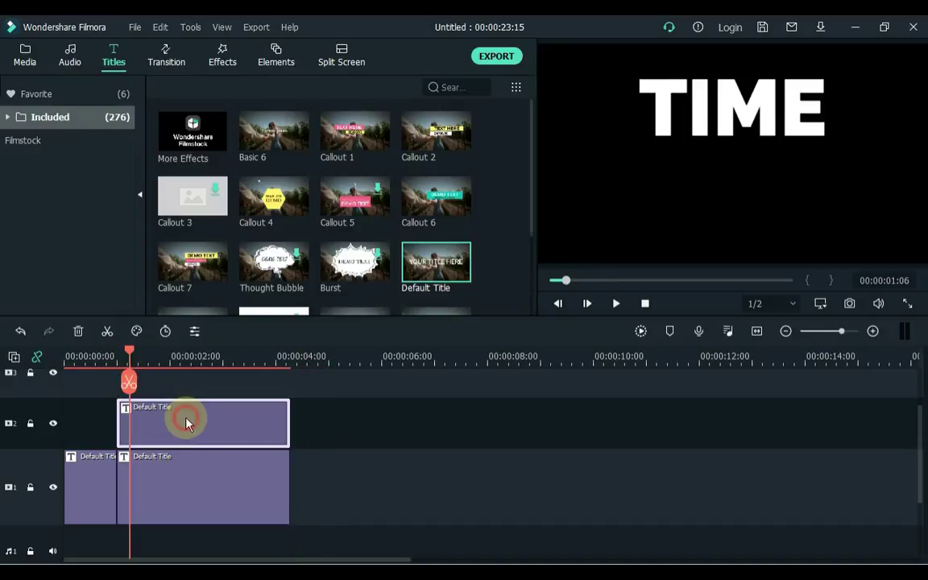
drag(603, 56, 610, 385)
click(336, 155)
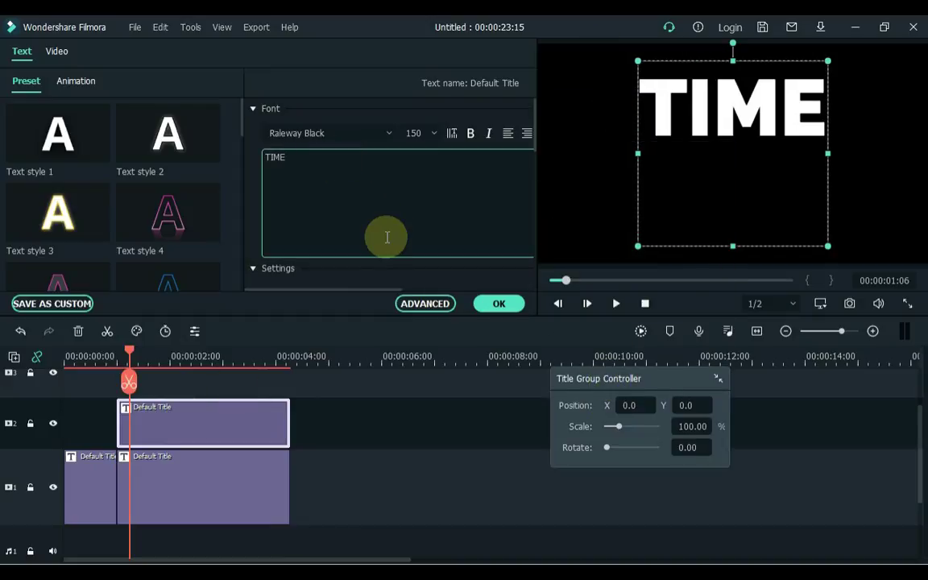
key(BackSpace)
key(BackSpace)
key(BackSpace)
key(BackSpace)
text(IS UP)
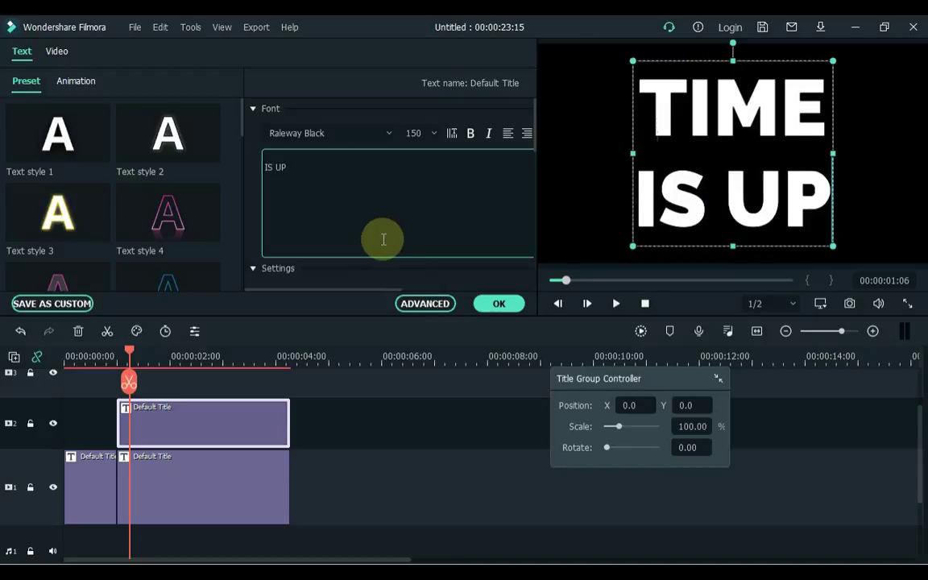
click(497, 304)
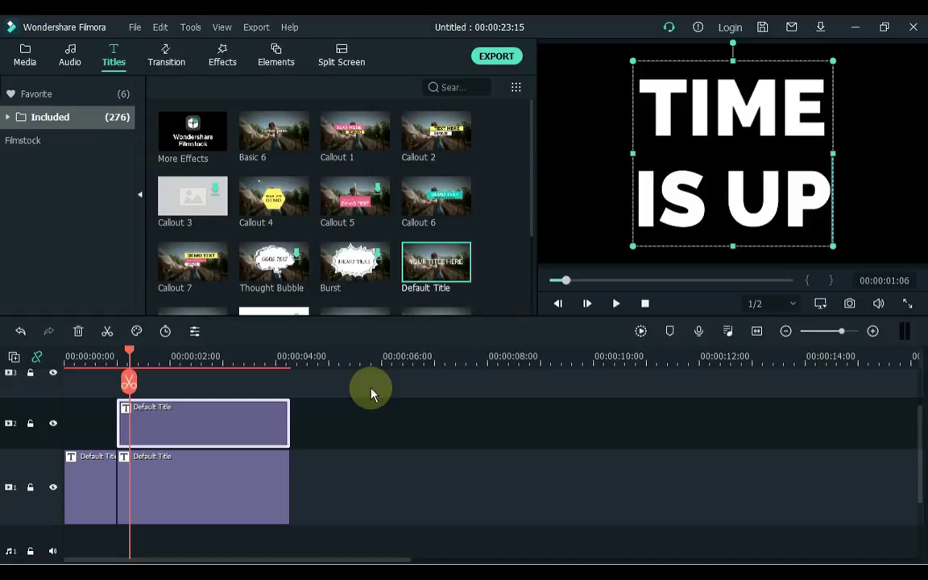
- Paste another TIME title at the end of video track 1 and close the gap before it so it starts at 00:00:04:07
drag(129, 381, 302, 379)
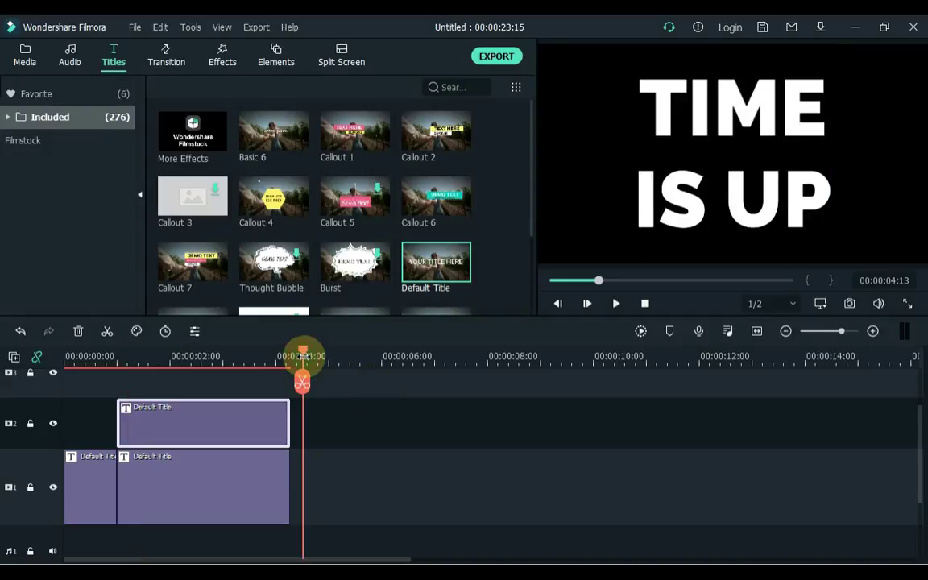
click(321, 516)
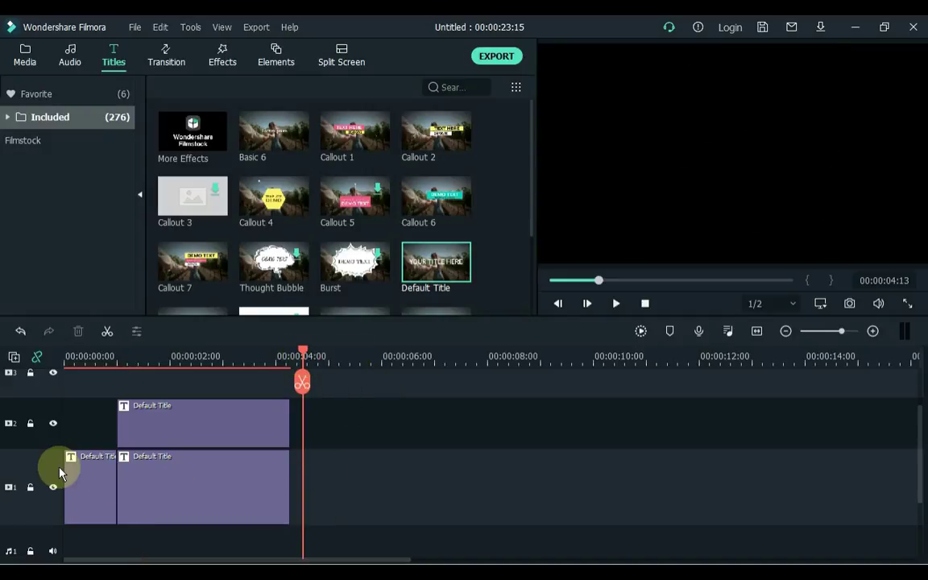
key(ctrl+v)
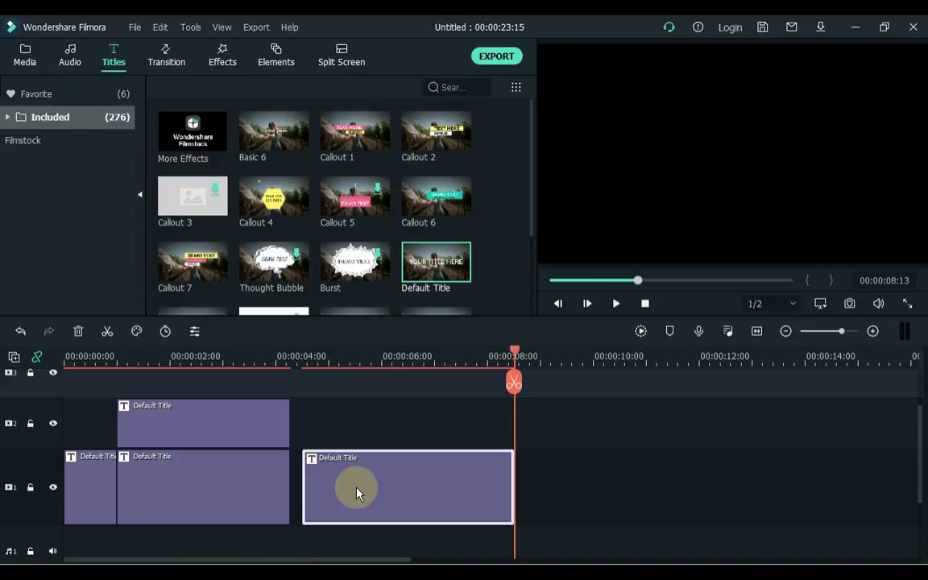
click(295, 491)
right_click(296, 491)
click(321, 499)
- Replace the text of the pasted title on video track 1 with "NOW I'M", keeping the empty second line, and apply it
click(333, 477)
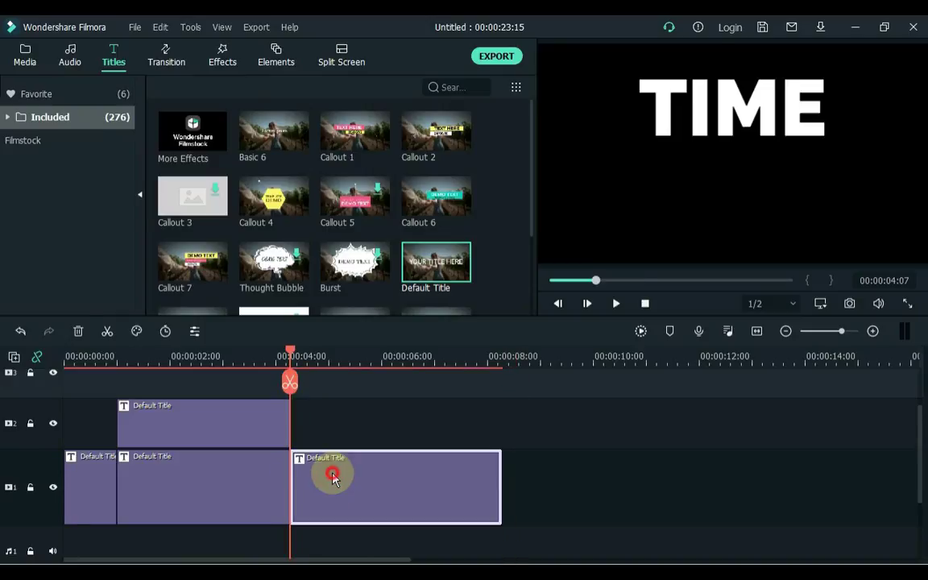
double_click(333, 477)
drag(581, 59, 503, 393)
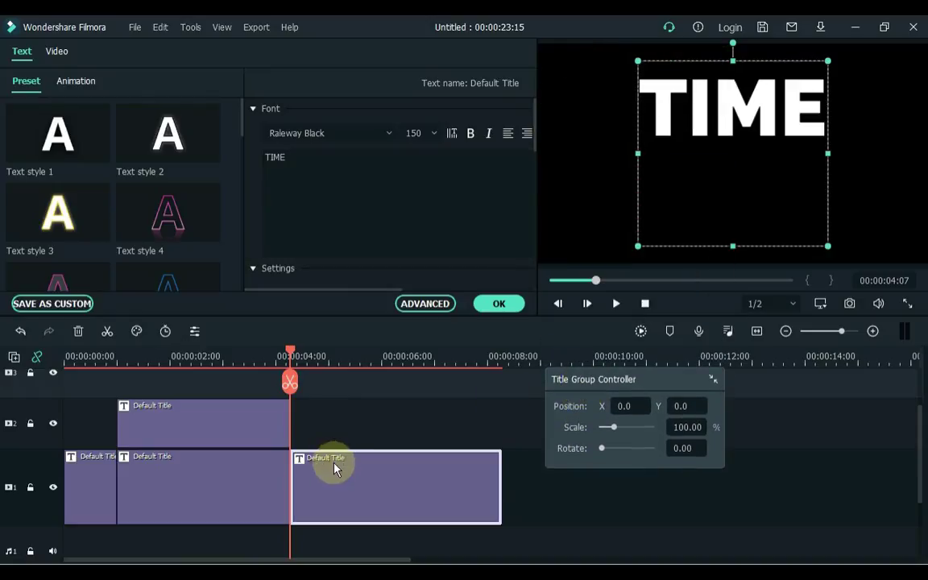
click(313, 166)
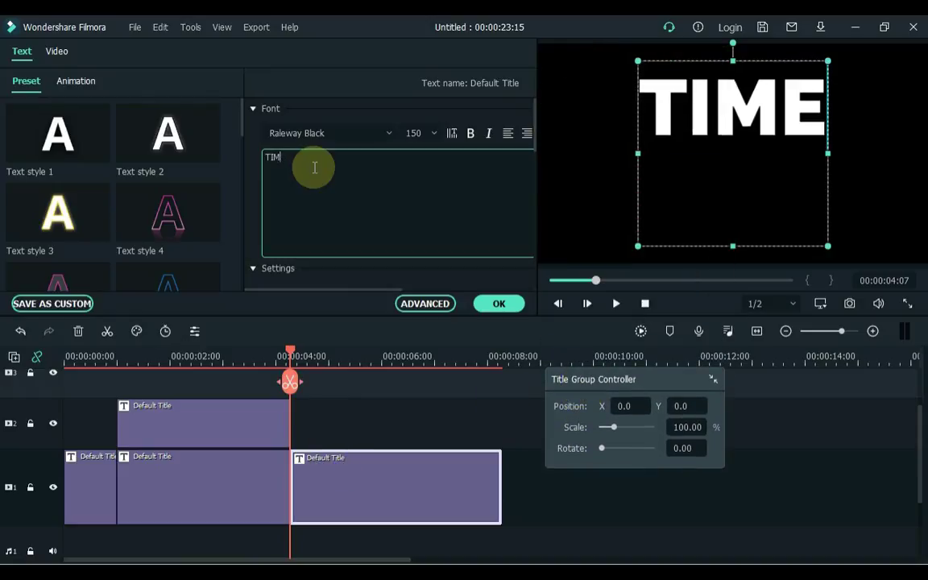
key(BackSpace)
key(BackSpace)
key(BackSpace)
key(BackSpace)
text(NOW I'M)
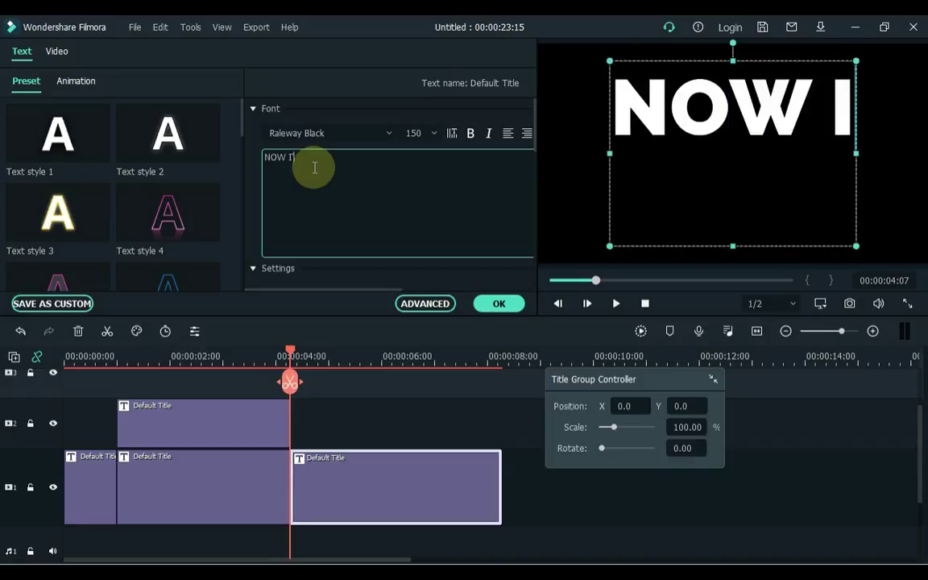
click(496, 304)
- Copy the IS UP title on video track 2 and target the empty space right after it on the same track
click(243, 423)
right_click(242, 424)
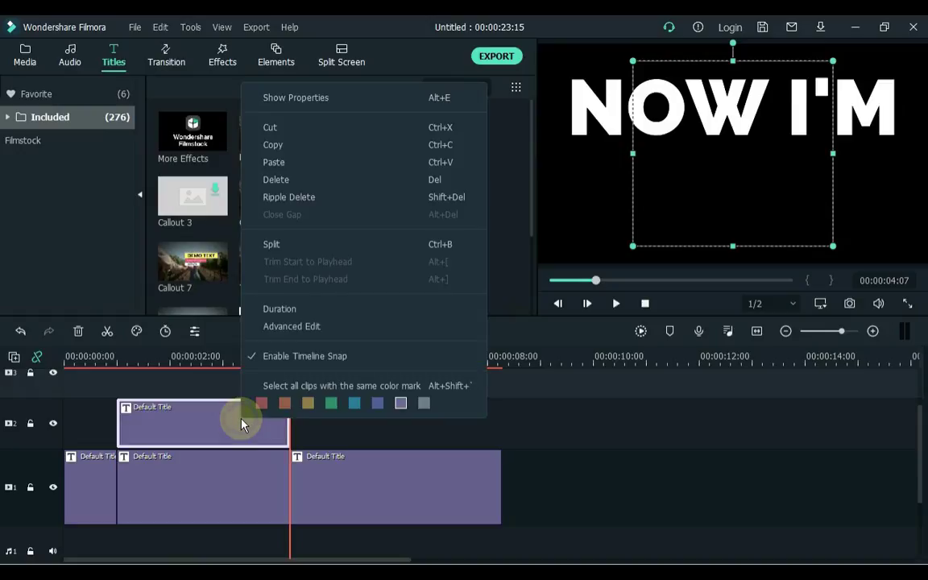
click(298, 145)
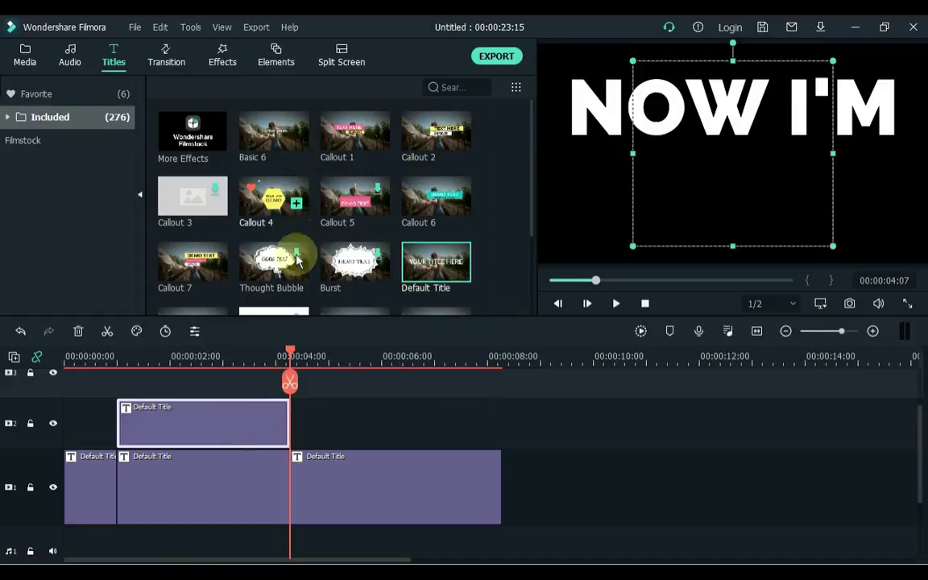
click(326, 427)
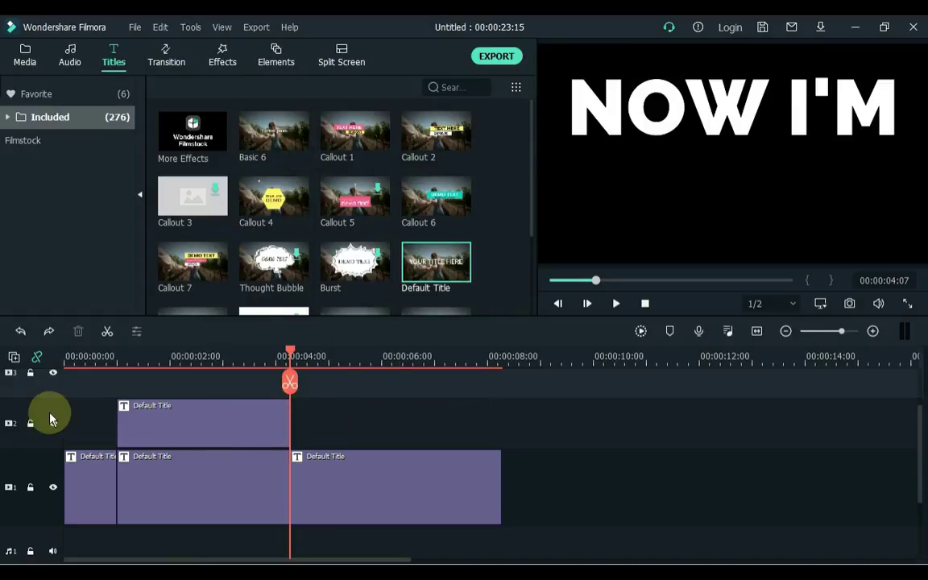
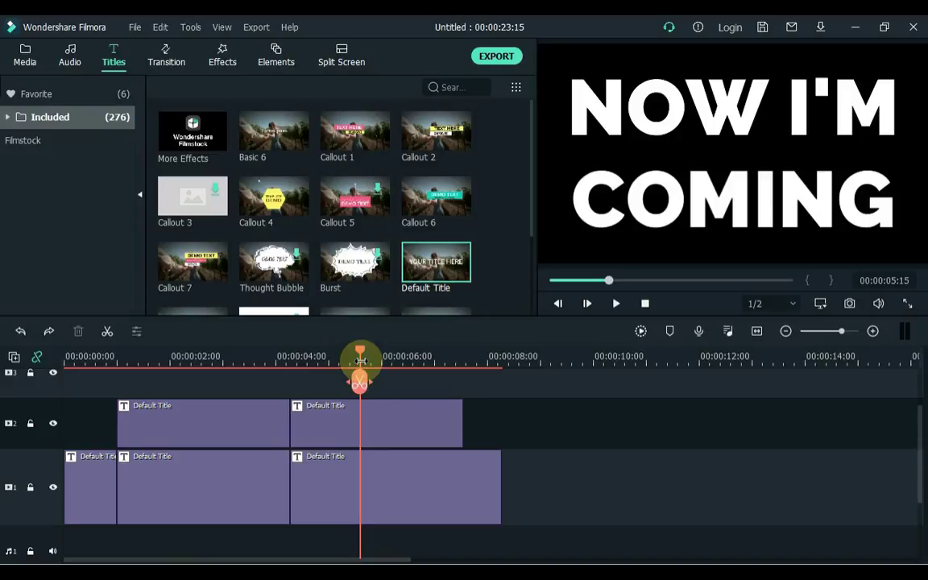
- Play the NOW I'M COMING section against the music and split both of its titles at 00:00:05:15
key(space)
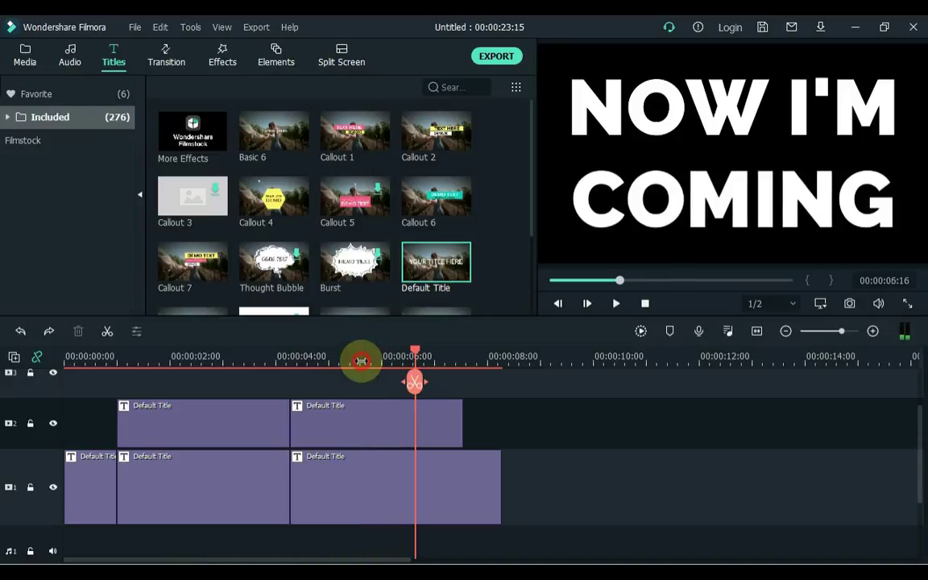
click(361, 361)
click(391, 408)
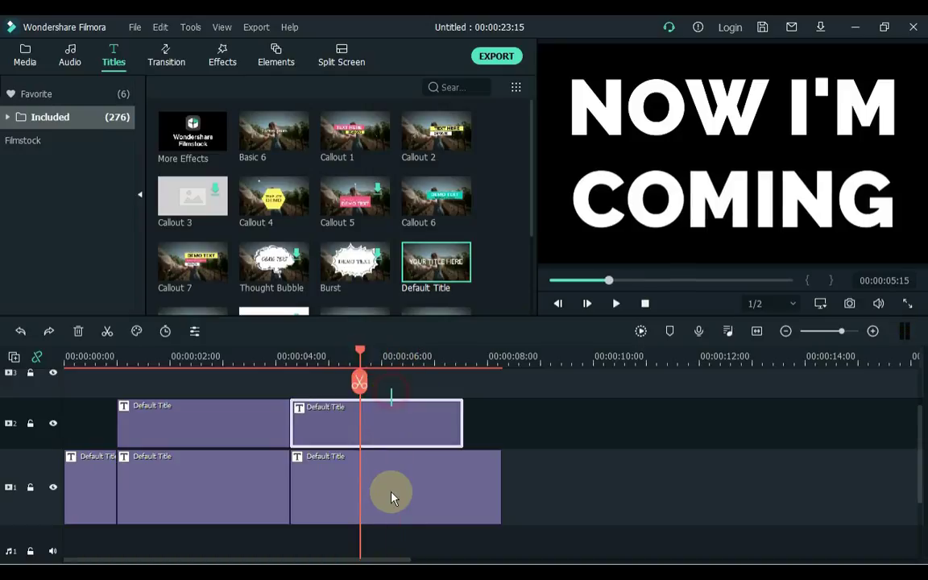
ctrl+click(391, 495)
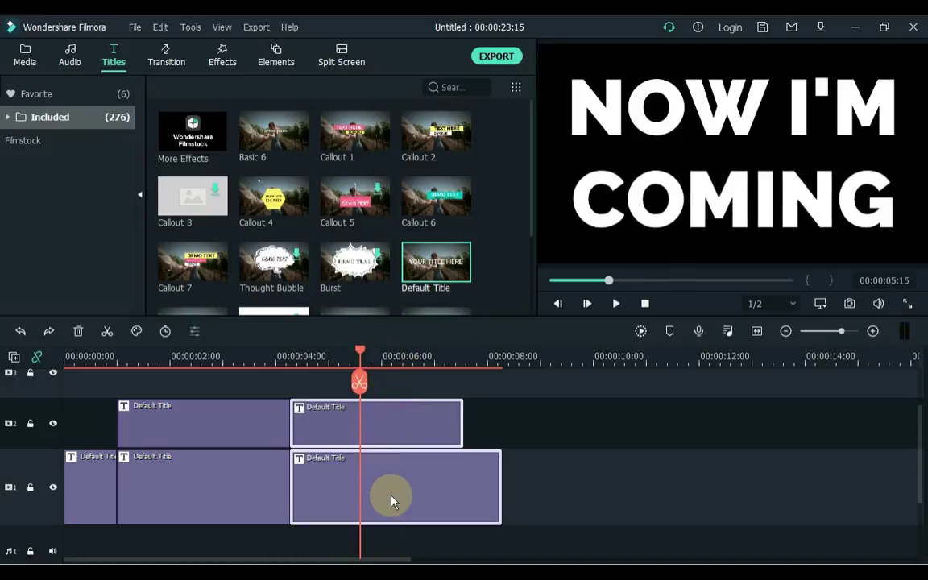
click(108, 334)
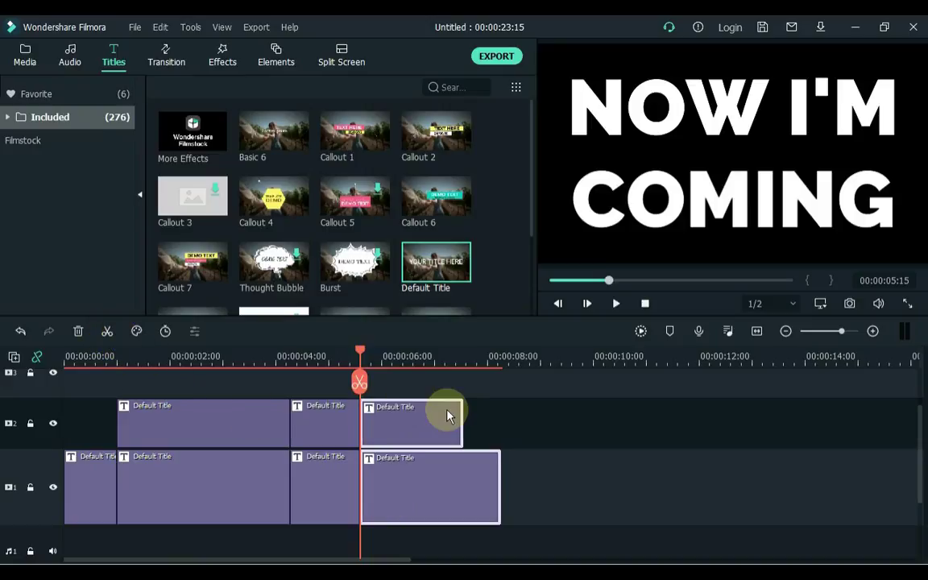
- Replace the text of the second NOW I'M clip, starting at 00:00:05:15 on video track 1, with "BACK TO"
click(475, 429)
double_click(419, 487)
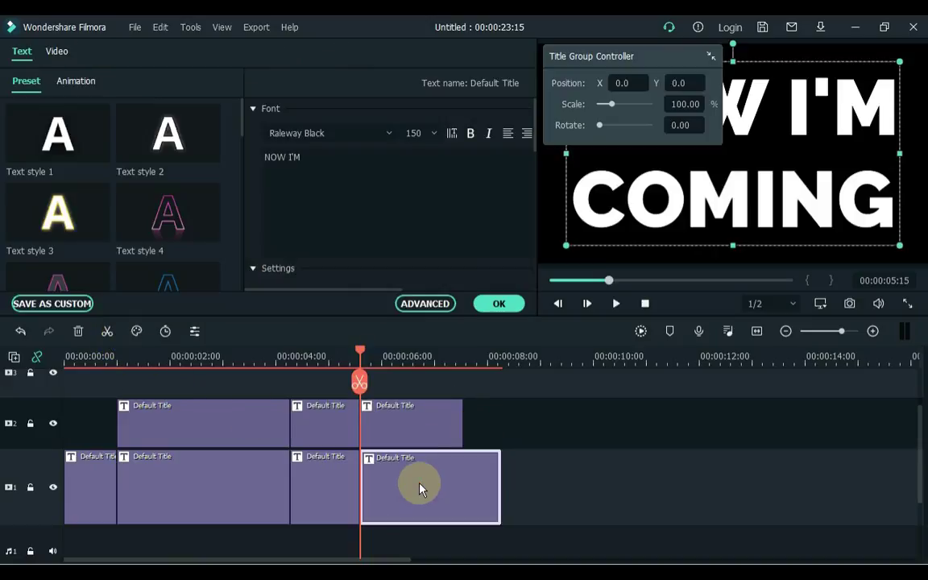
drag(576, 56, 593, 157)
drag(593, 203, 601, 489)
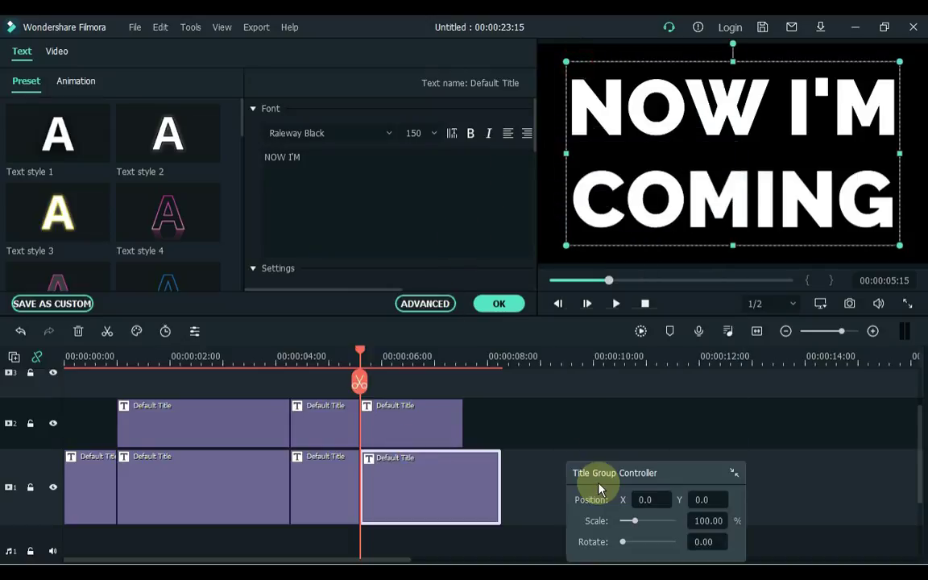
click(342, 158)
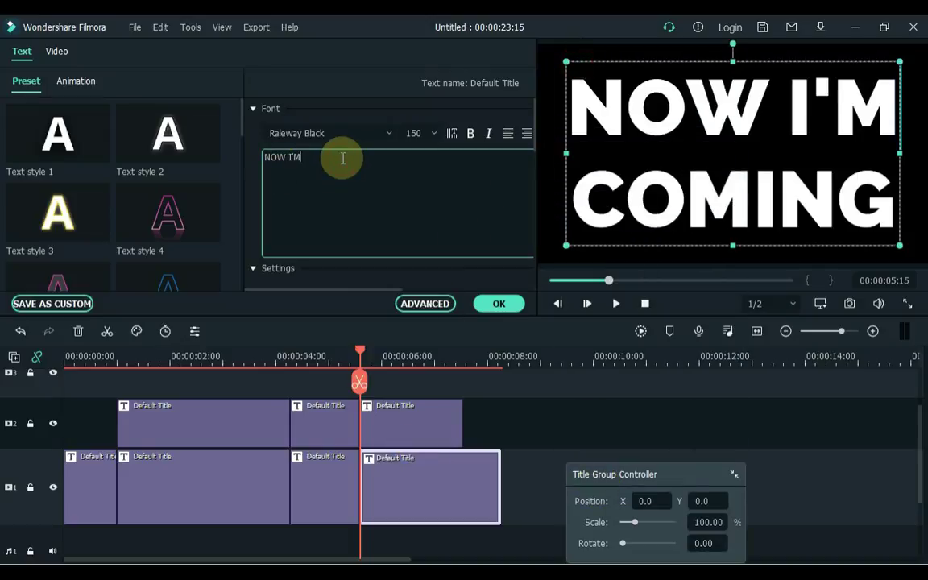
key(BackSpace)
key(BackSpace)
key(BackSpace)
key(BackSpace)
key(BackSpace)
key(BackSpace)
text(BACK)
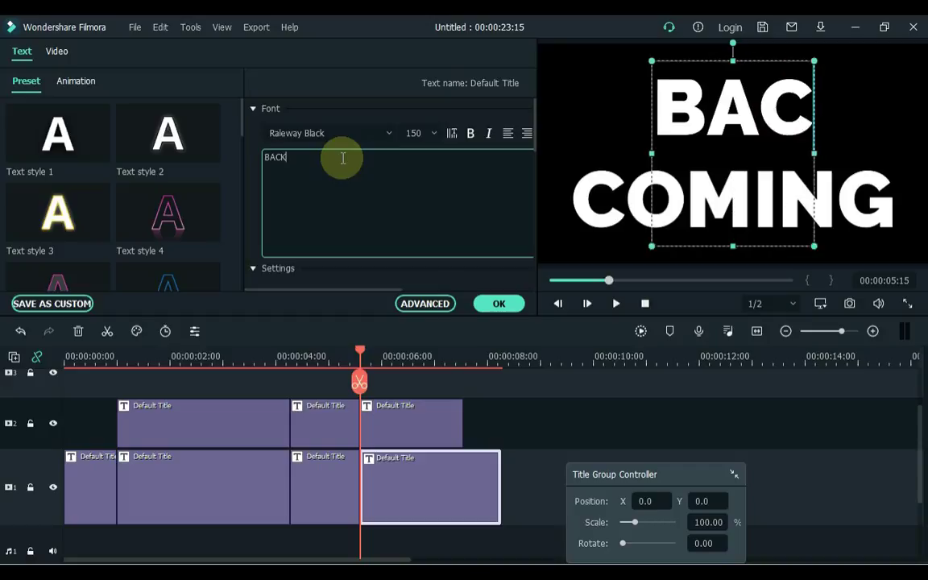
text( TO)
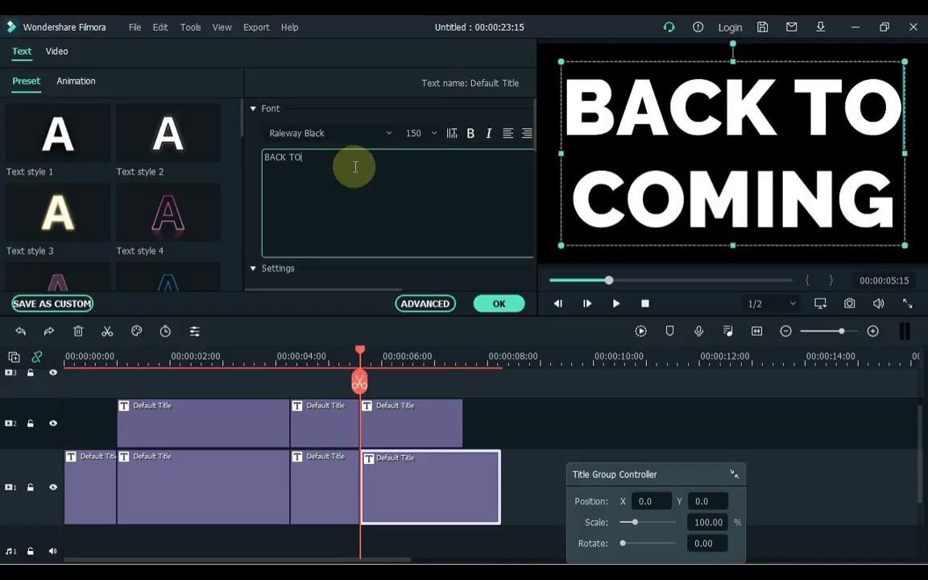
- Replace COMING with "LIFE" on the second line of the last title on video track 2, and apply it
click(385, 418)
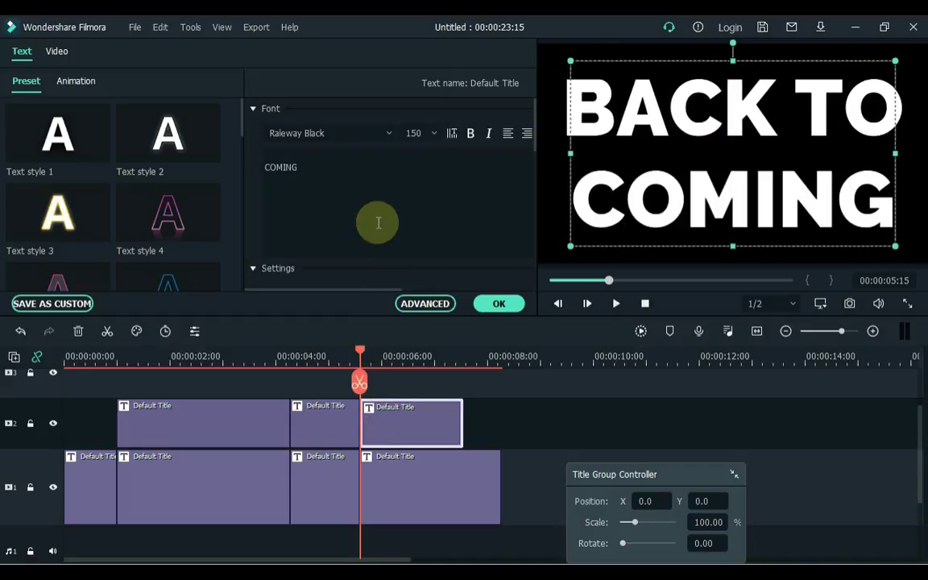
click(369, 184)
key(BackSpace)
key(BackSpace)
key(BackSpace)
key(BackSpace)
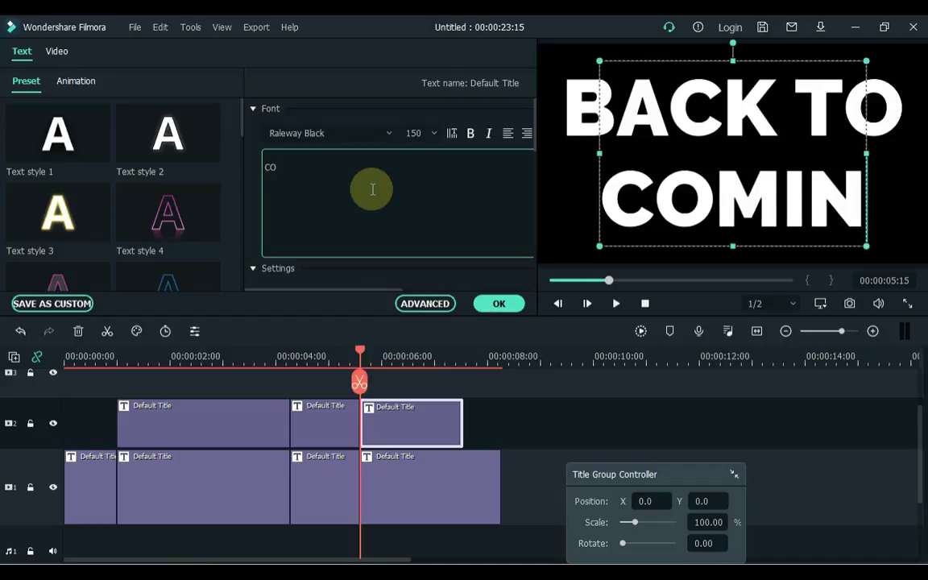
key(BackSpace)
key(BackSpace)
text(LIFE)
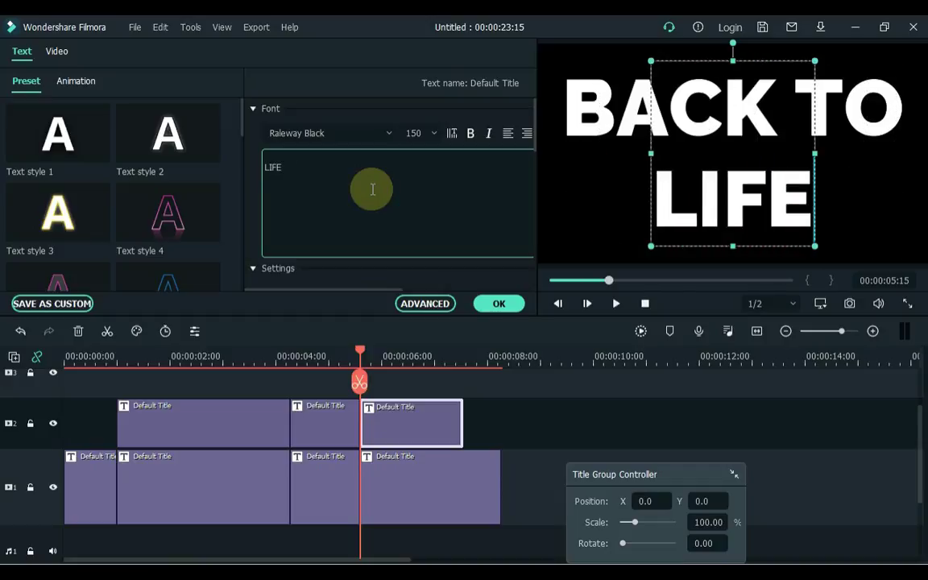
click(499, 306)
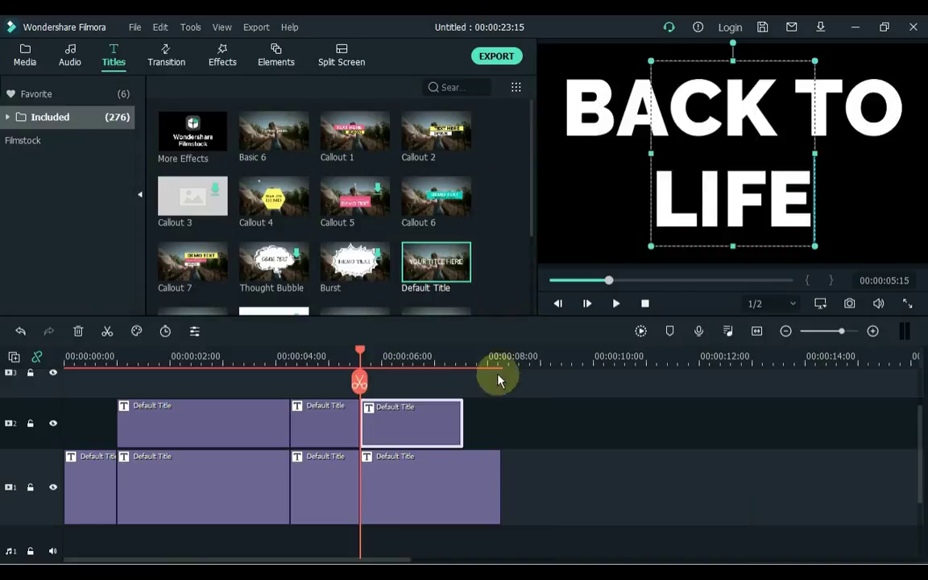
- Play the BACK TO LIFE section against the music and split both of its titles at 00:00:06:20
click(494, 405)
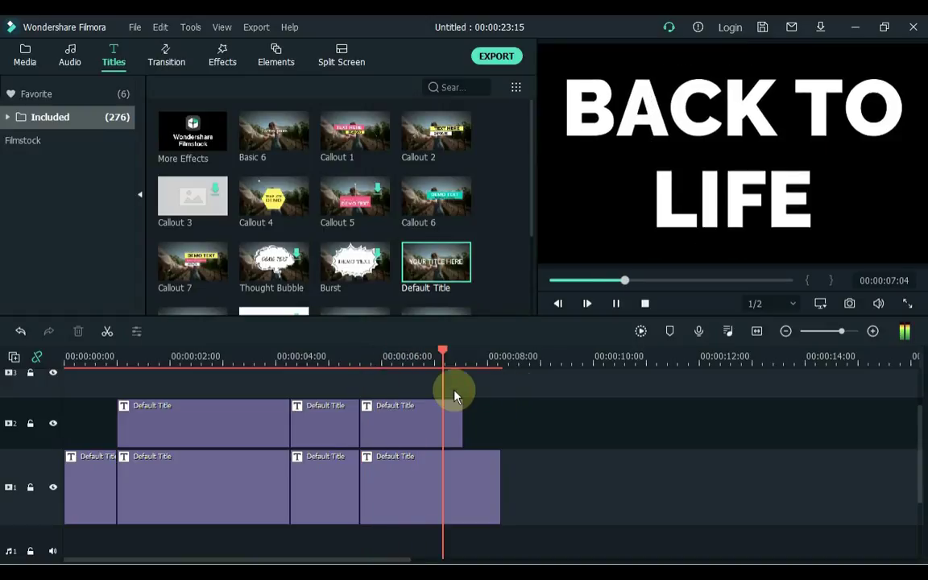
click(424, 356)
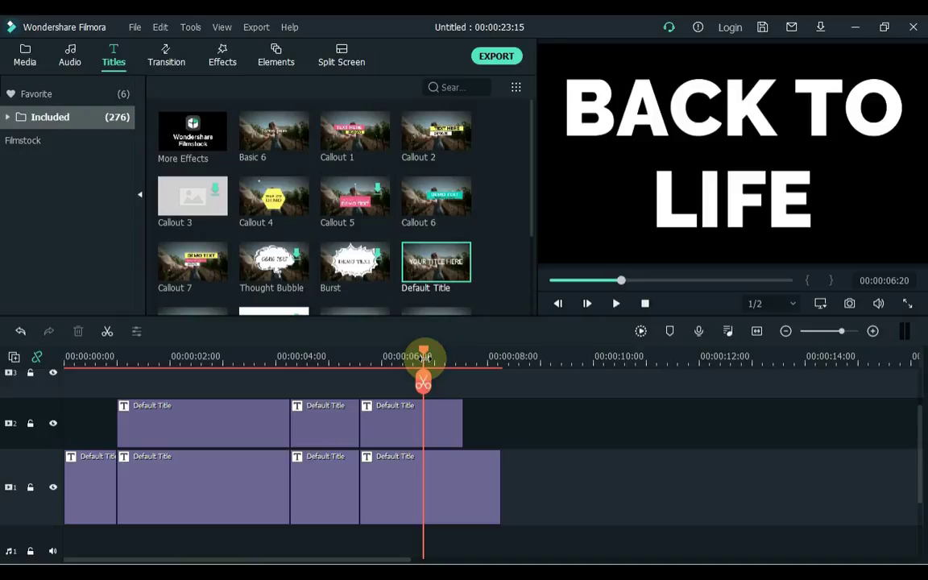
key(space)
click(425, 357)
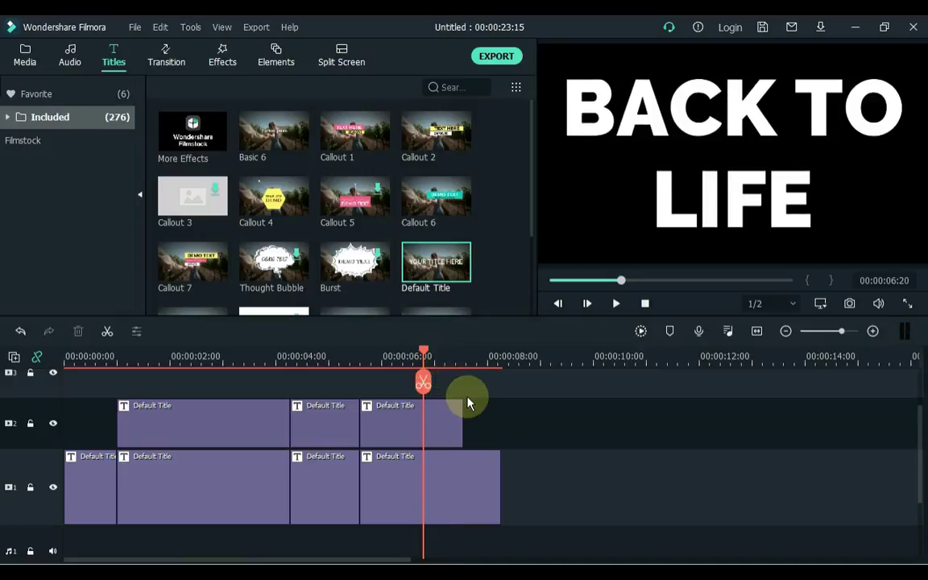
drag(464, 393, 439, 489)
key(ctrl+b)
click(514, 441)
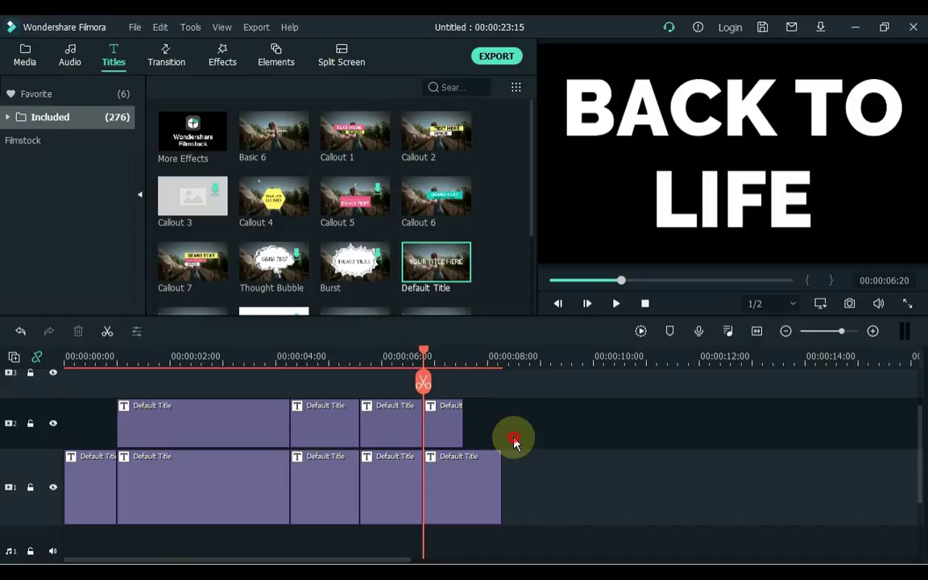
- Replace the text of the second BACK TO clip on video track 1 with "TAKING", shifted right by leading spaces
click(461, 475)
double_click(461, 475)
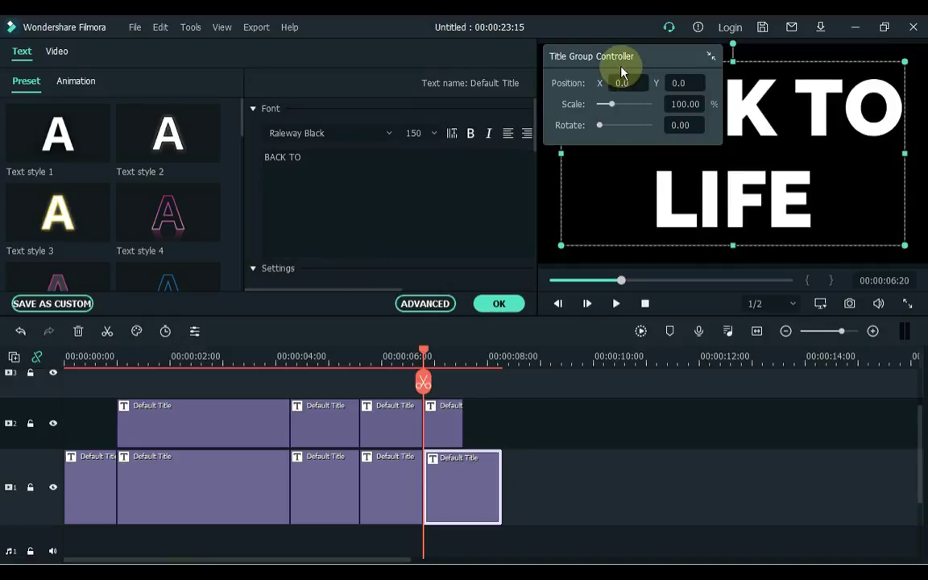
drag(628, 79, 690, 341)
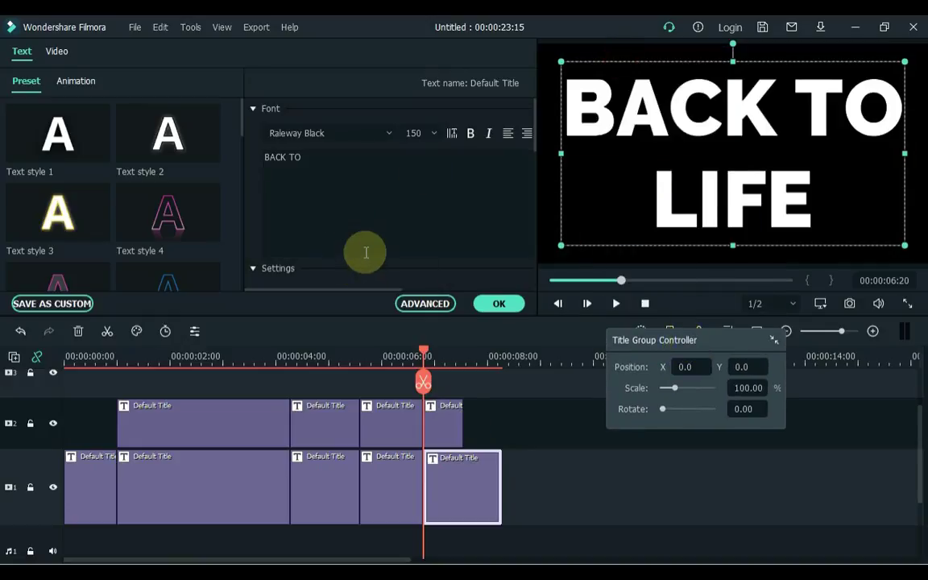
click(356, 165)
key(BackSpace)
key(BackSpace)
key(BackSpace)
key(BackSpace)
key(BackSpace)
key(BackSpace)
key(BackSpace)
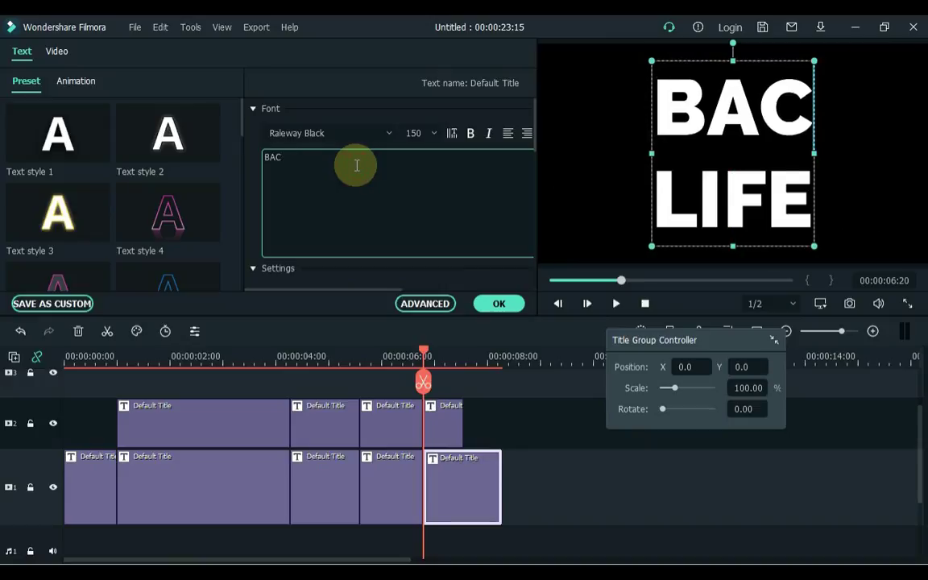
text(TAKING)
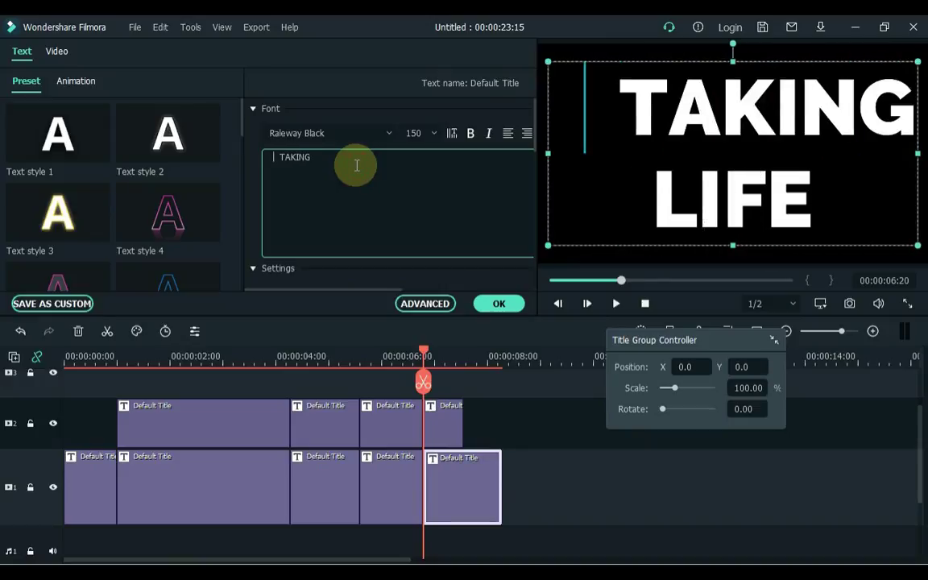
- Replace LIFE with "I AM" on the second line of the last title on video track 2
click(451, 420)
click(356, 174)
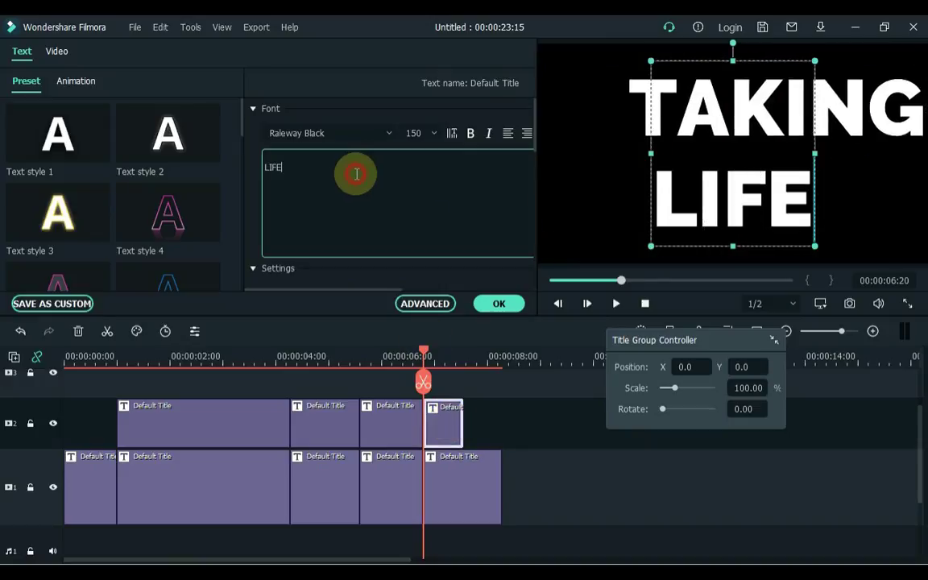
key(BackSpace)
key(BackSpace)
key(BackSpace)
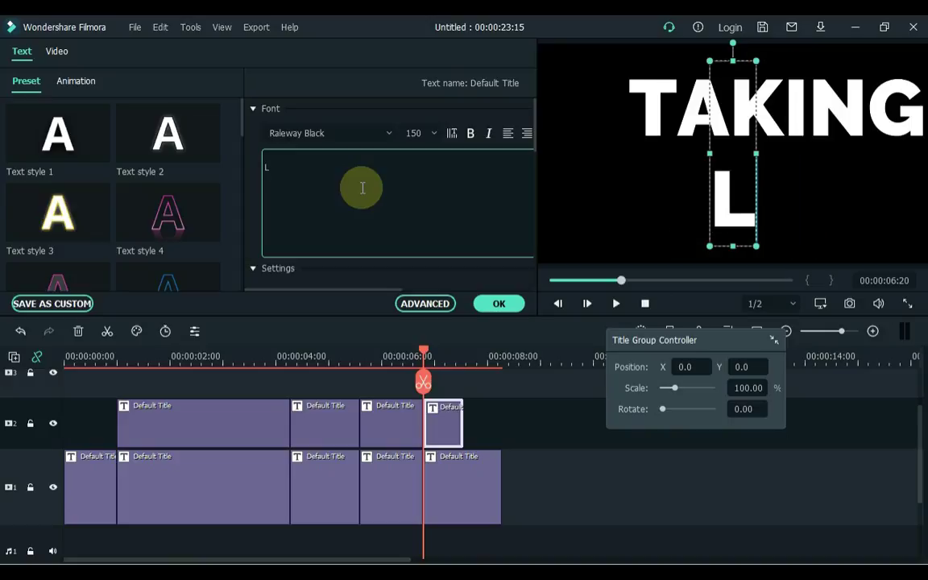
text(I AM)
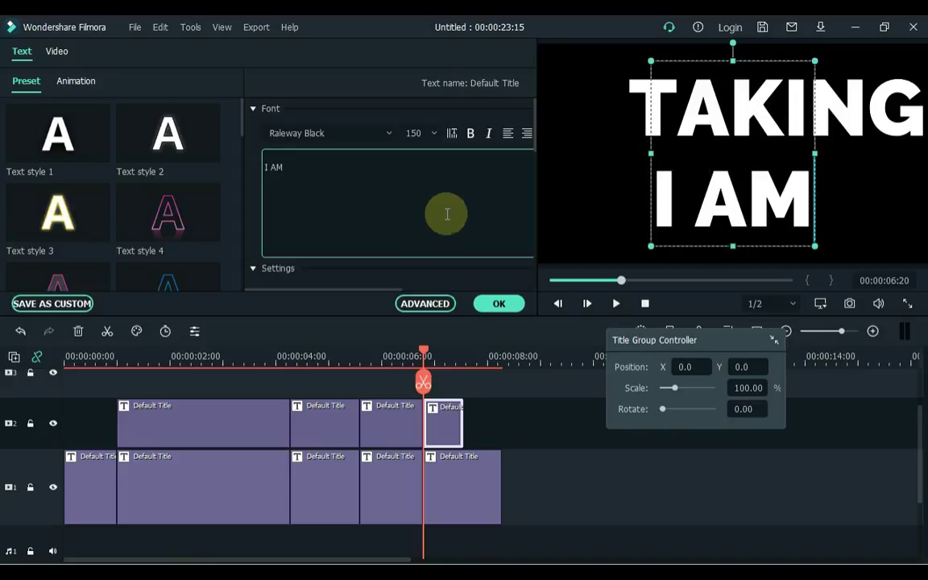
- Rotate the I AM title to 90 degrees and move it to the left edge of the frame, beside TAKING
click(742, 409)
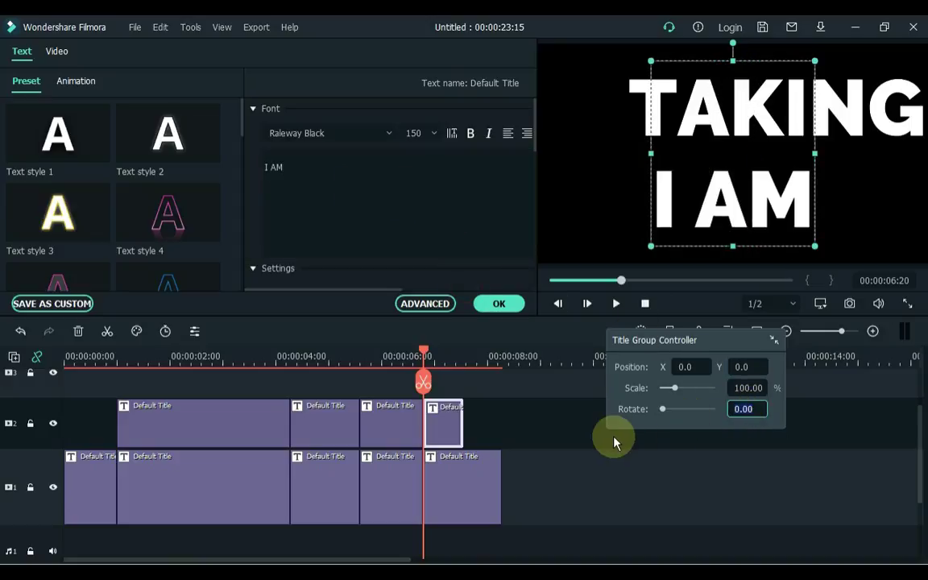
key(ctrl+a)
text(90)
key(Return)
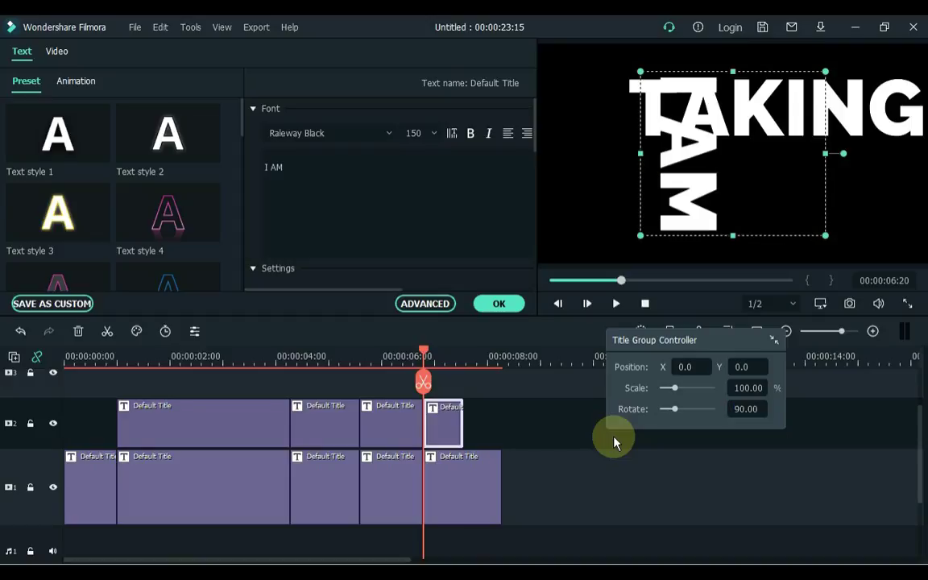
drag(641, 196, 535, 201)
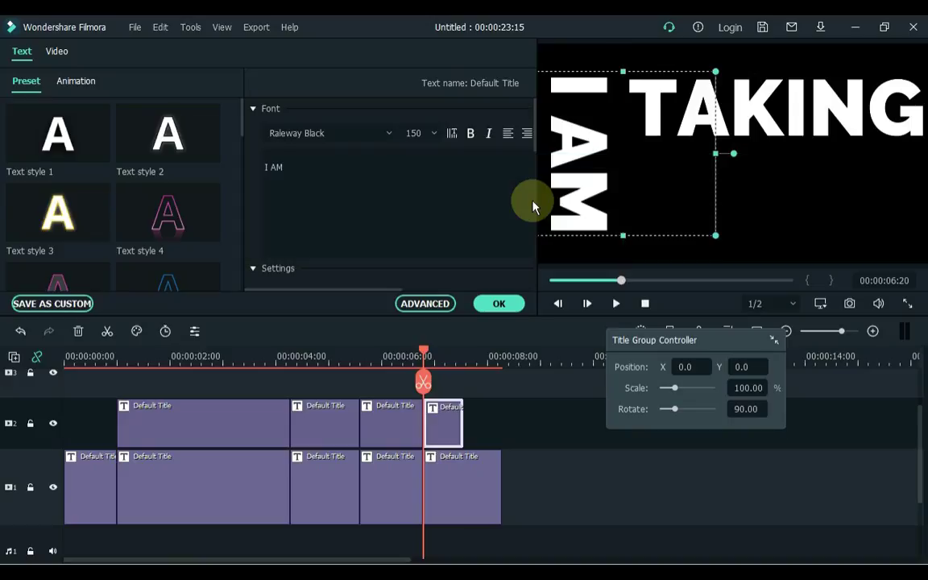
- Extend the I AM clip on video track 2 to end together with the TAKING clip, and apply the title edits
drag(461, 413, 500, 414)
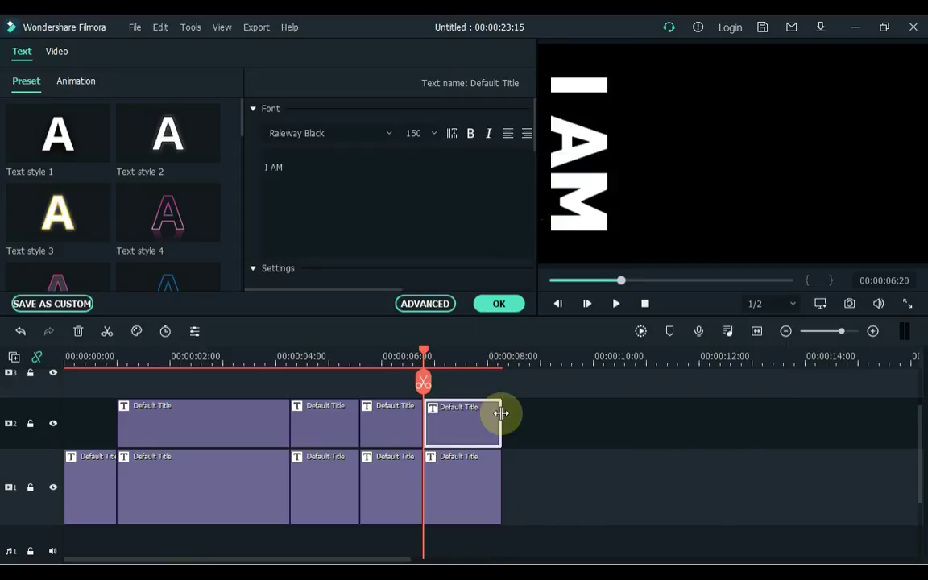
click(497, 306)
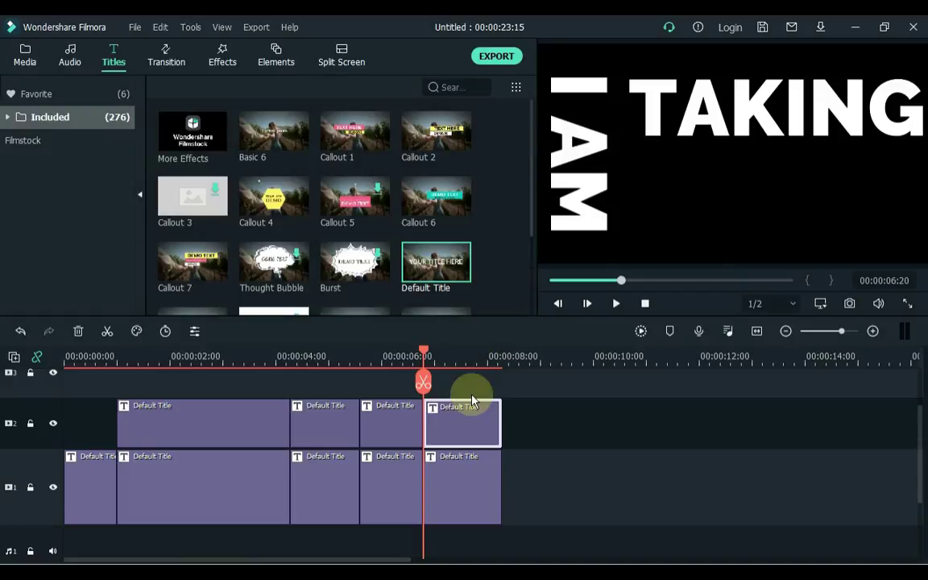
scroll(475, 398, up, 2)
click(483, 428)
- Copy the TAKING title from video track 1 onto video track 3, directly above the I AM clip
scroll(511, 427, down, 1)
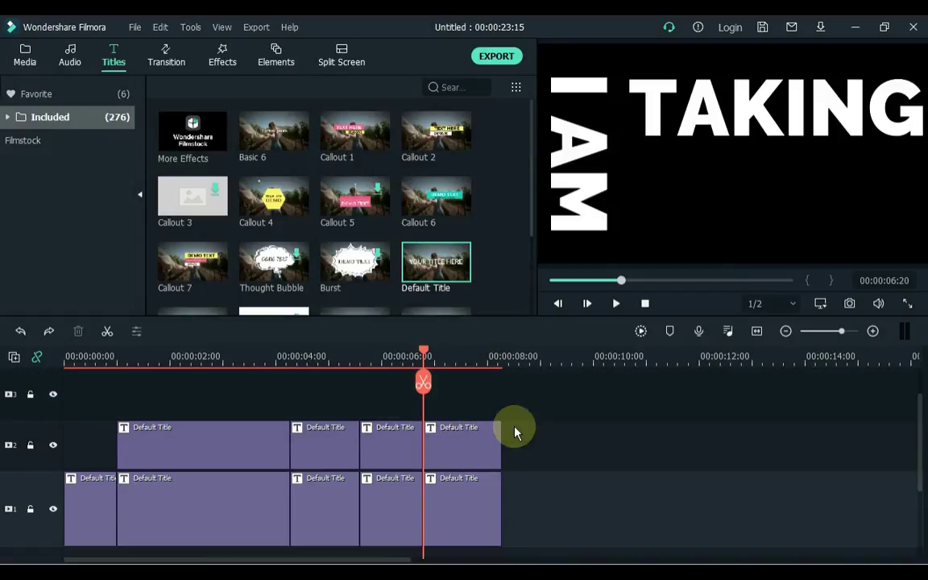
right_click(463, 504)
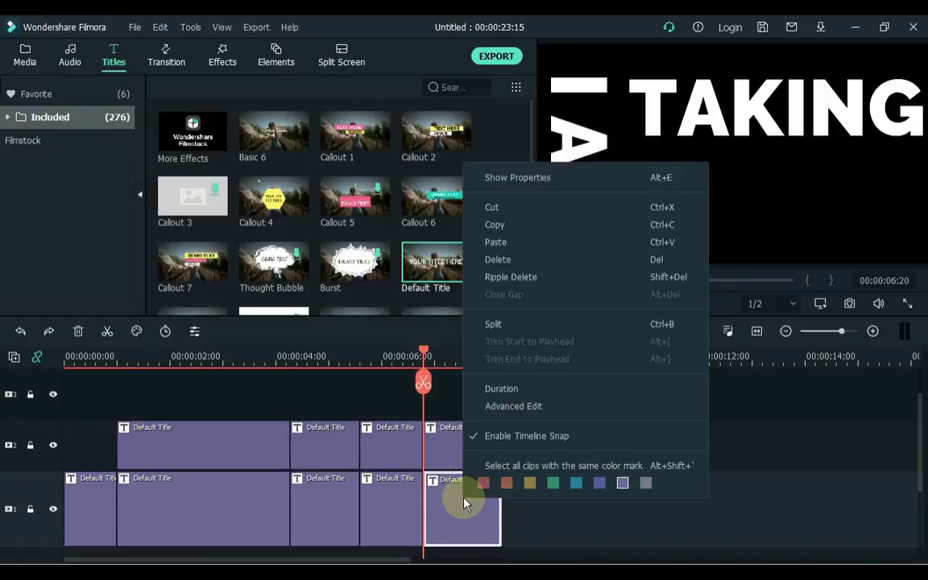
click(494, 227)
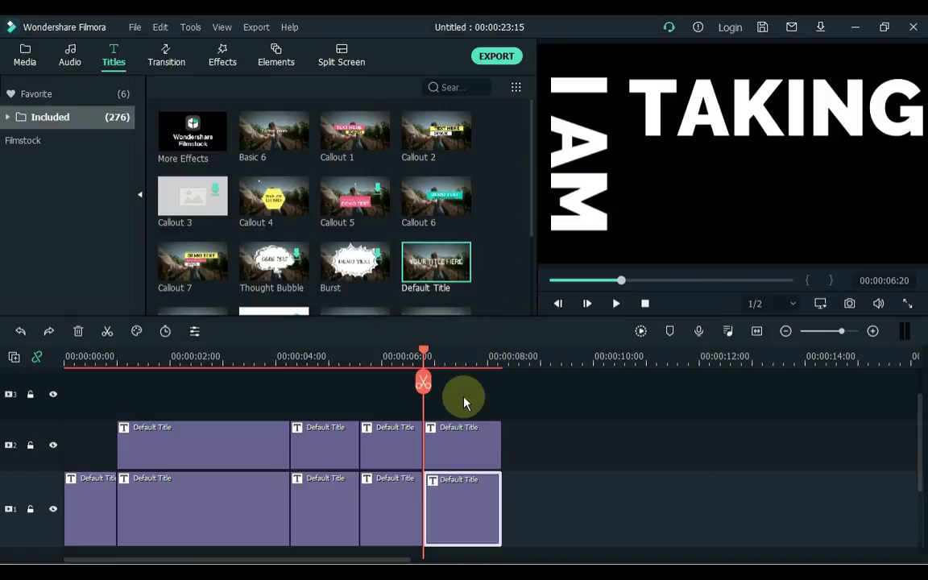
right_click(460, 403)
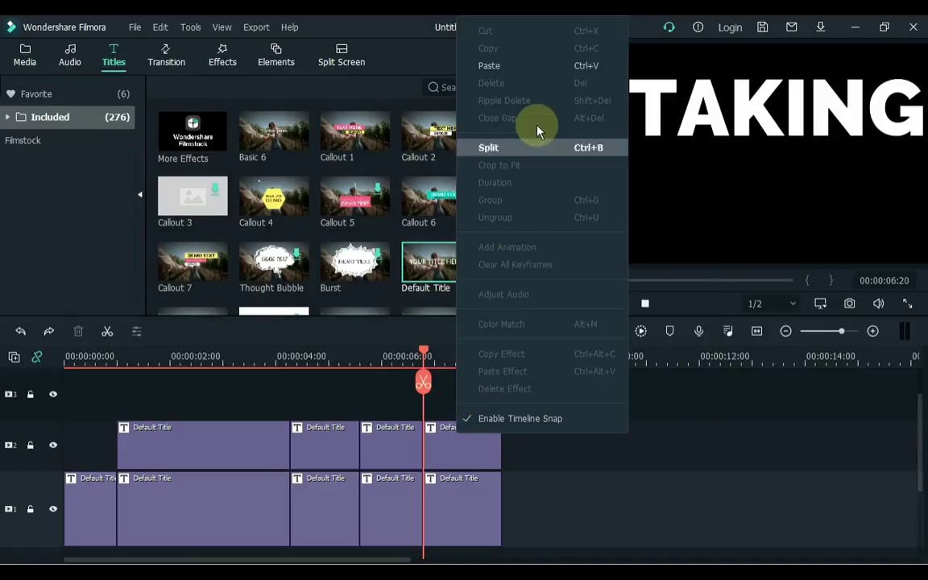
click(536, 68)
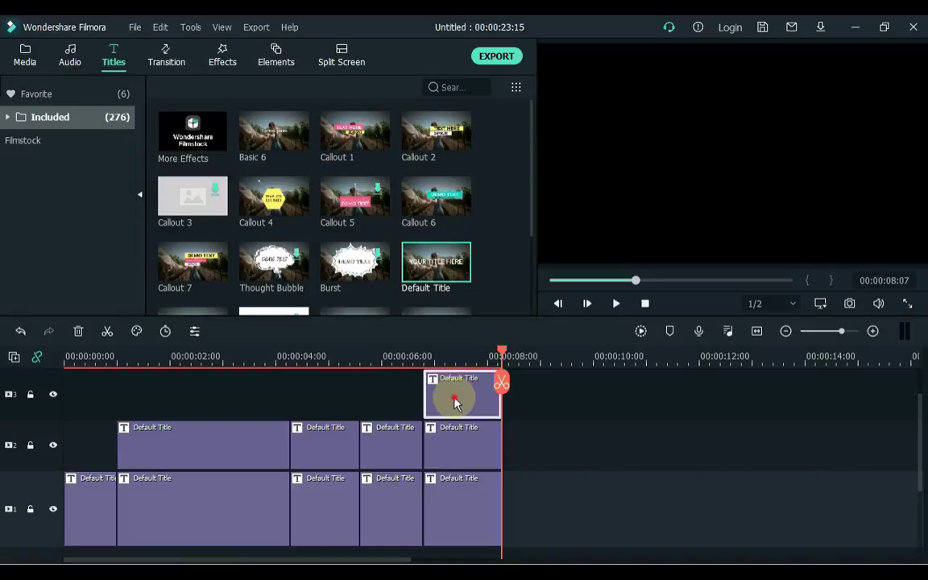
- Replace the text of the title on video track 3 with "BACK" on its second line, under TAKING, and apply it
double_click(456, 403)
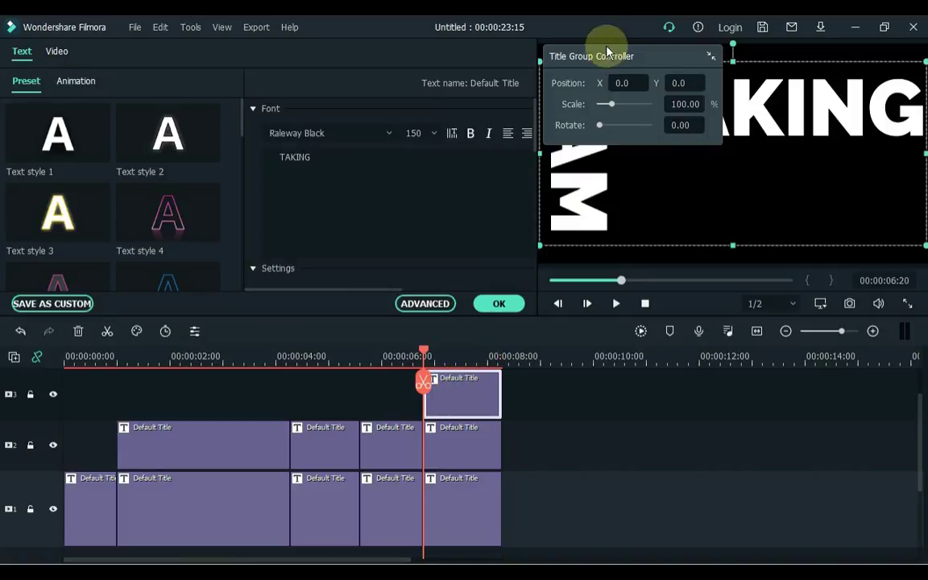
drag(610, 48, 622, 324)
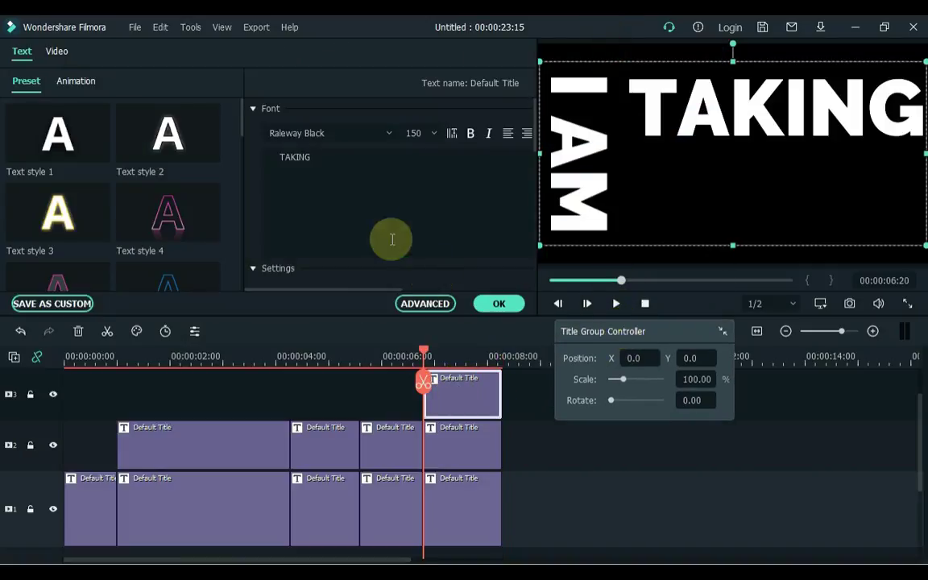
click(363, 168)
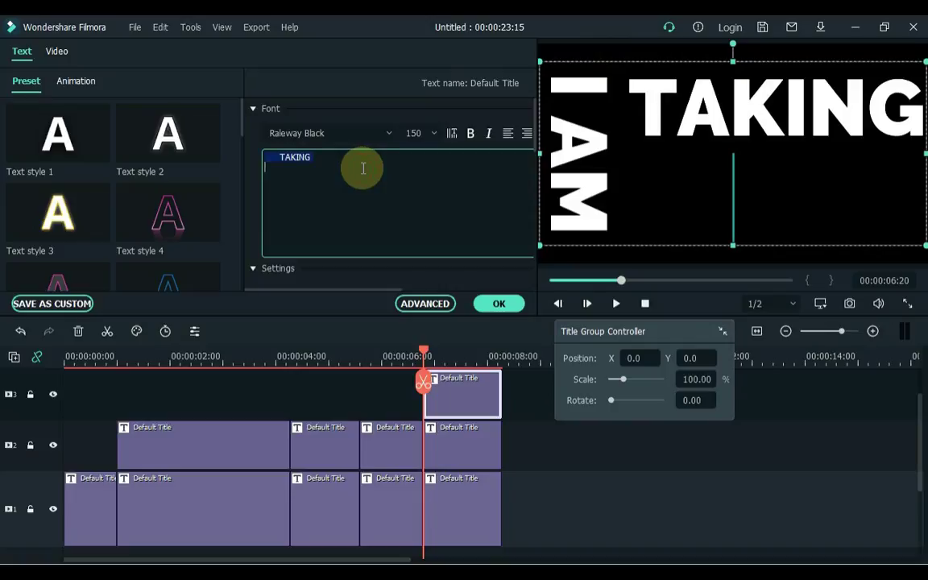
key(BackSpace)
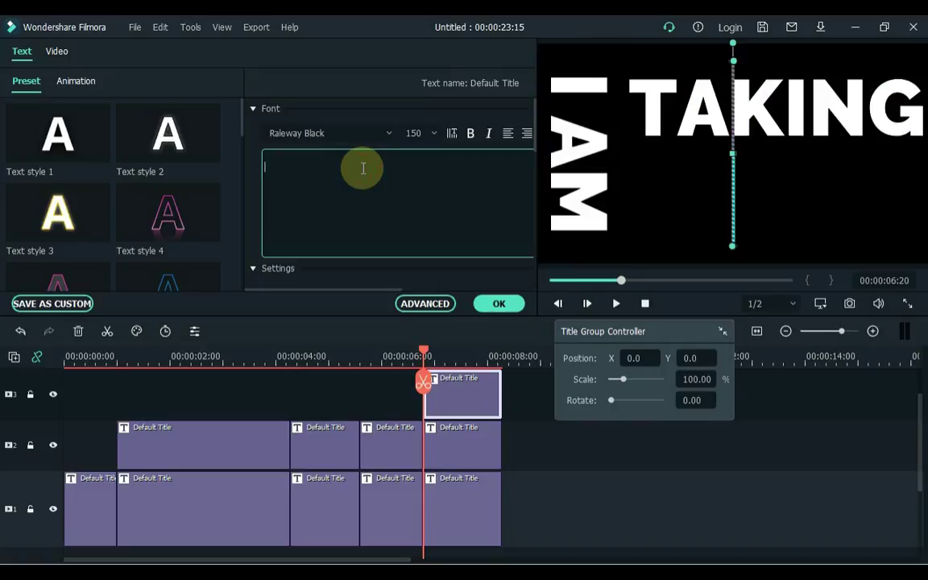
text(BACK)
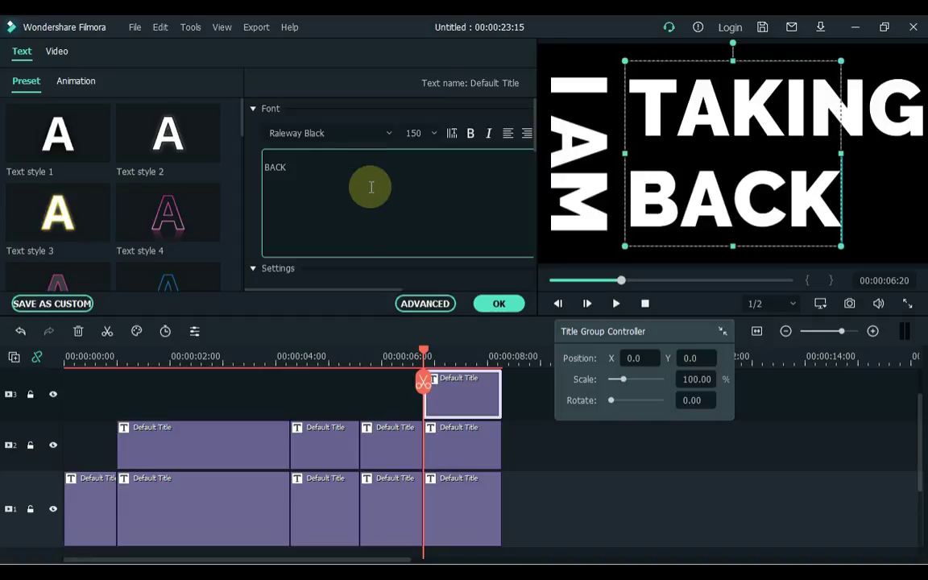
click(500, 305)
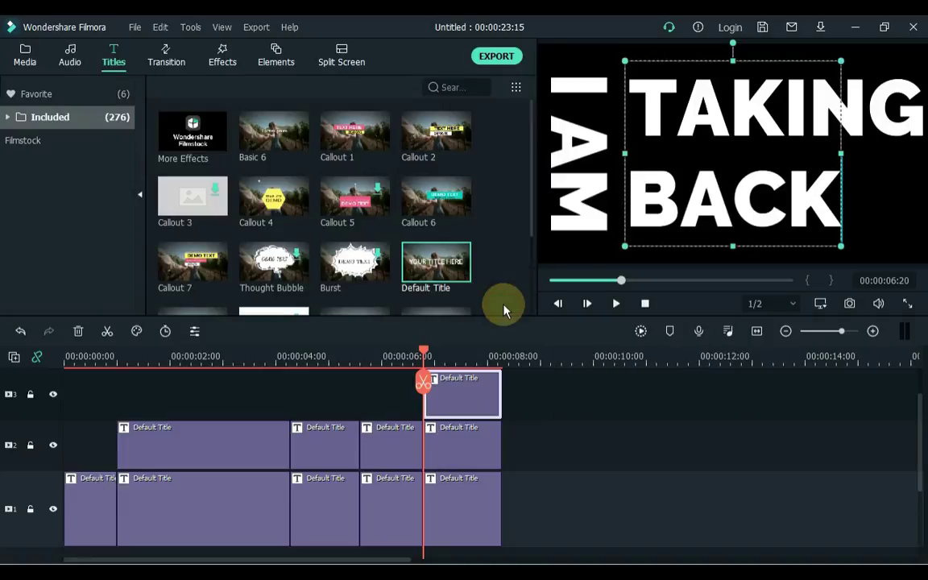
click(526, 414)
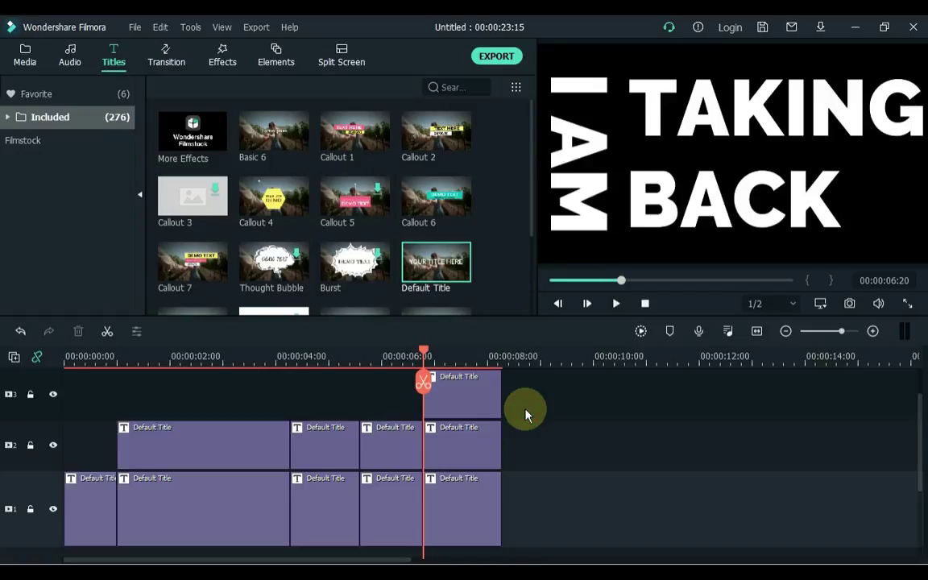
- Play the I AM TAKING BACK section against the music, then cut the I AM and BACK titles at 00:00:07:19 and delete their remainders
key(space)
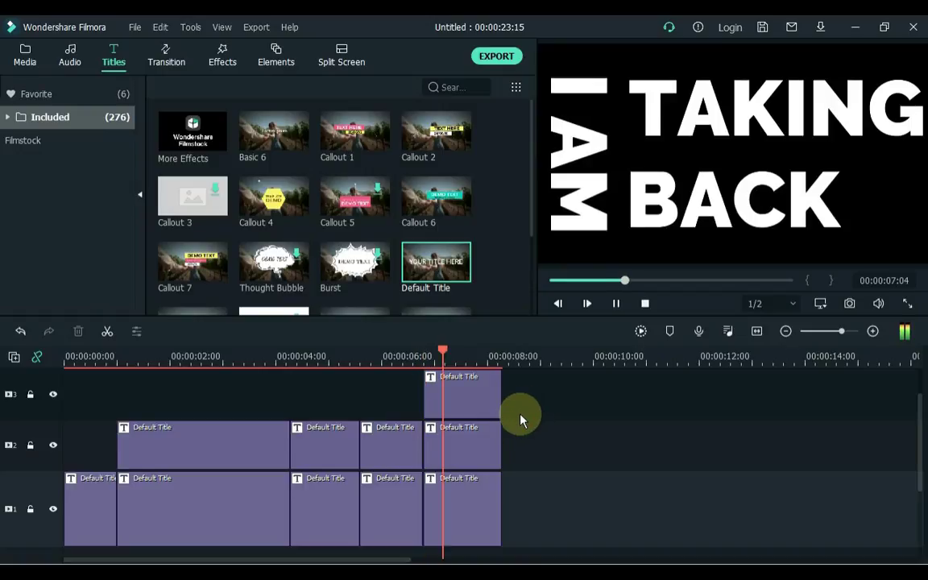
key(space)
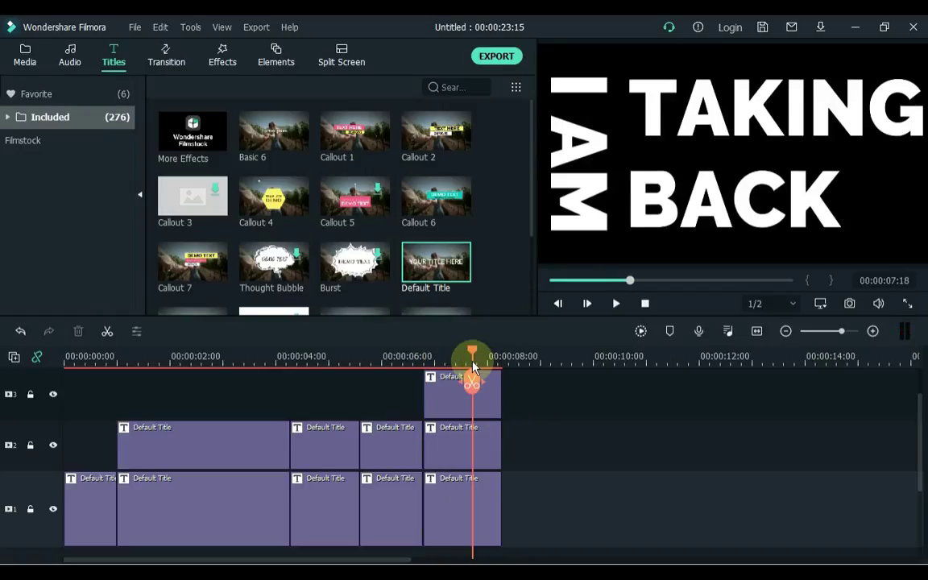
scroll(475, 371, up, 1)
scroll(524, 371, up, 2)
click(476, 364)
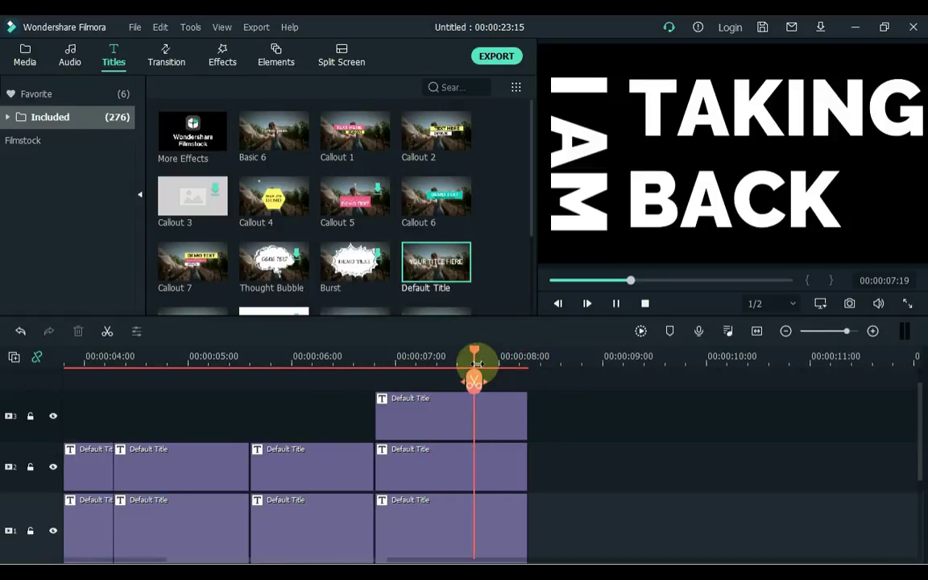
key(space)
click(476, 364)
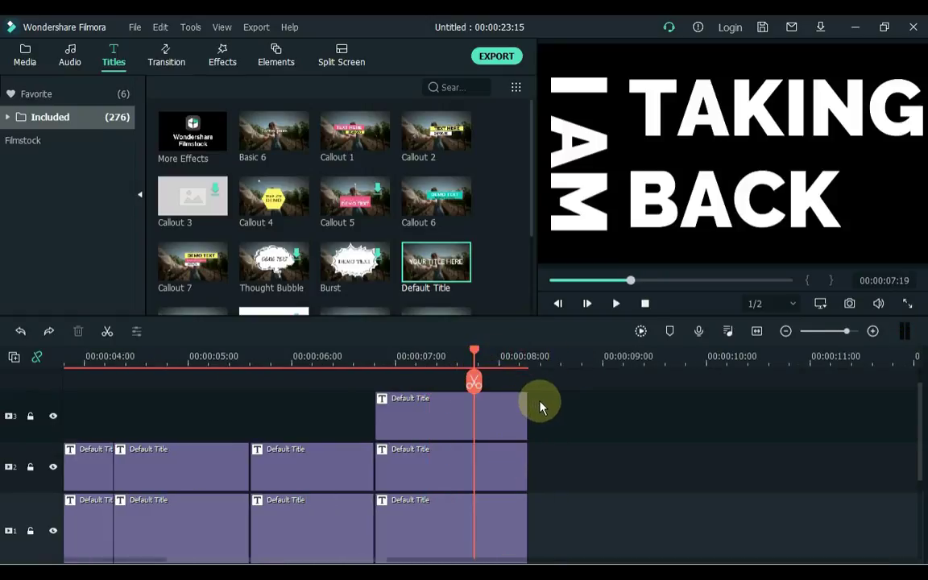
drag(537, 403, 494, 462)
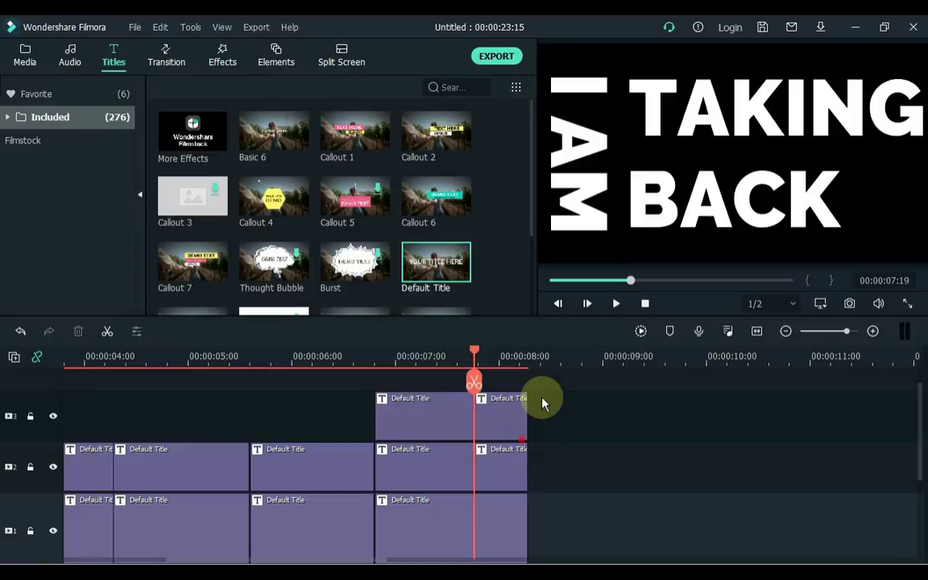
key(ctrl+b)
key(Delete)
- Split the TAKING title on video track 1 at 00:00:07:19
scroll(493, 471, down, 4)
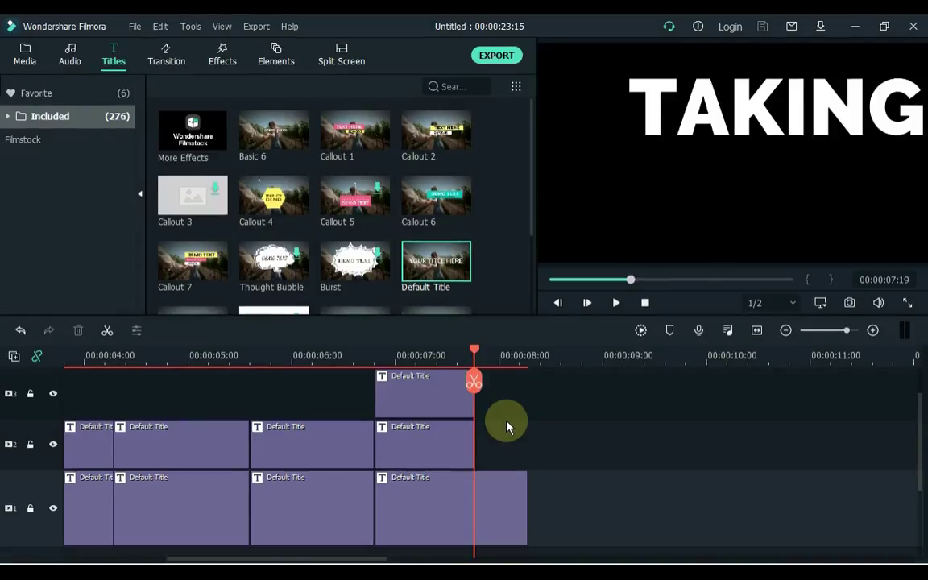
click(499, 442)
key(ctrl+b)
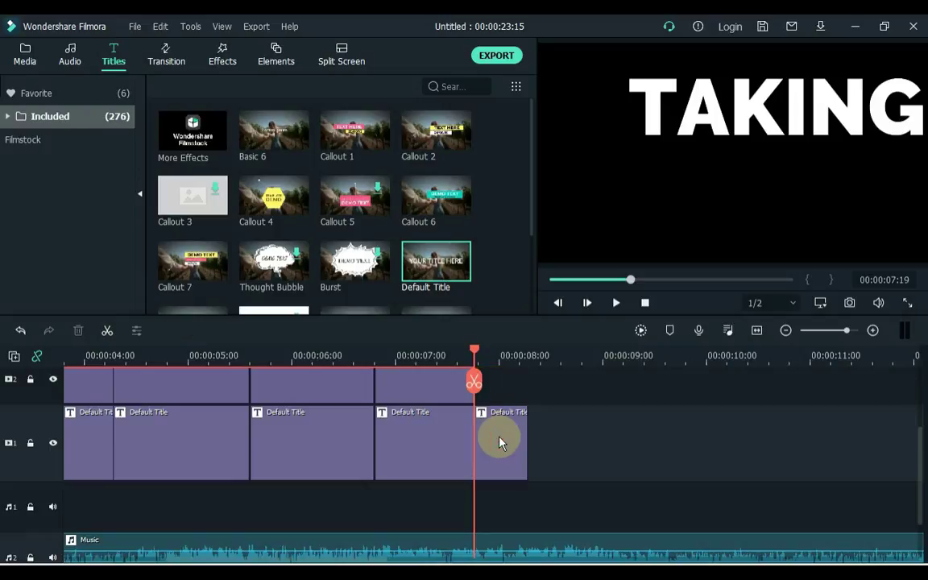
- Play the music past the last title, then extend the leftover TAKING clip on video track 1 to end at 00:00:13:02
key(space)
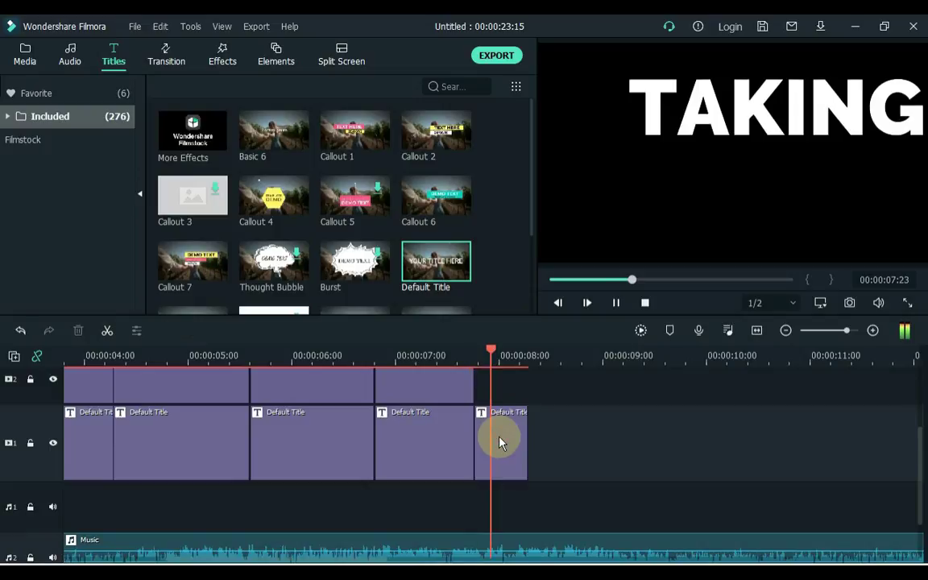
click(786, 331)
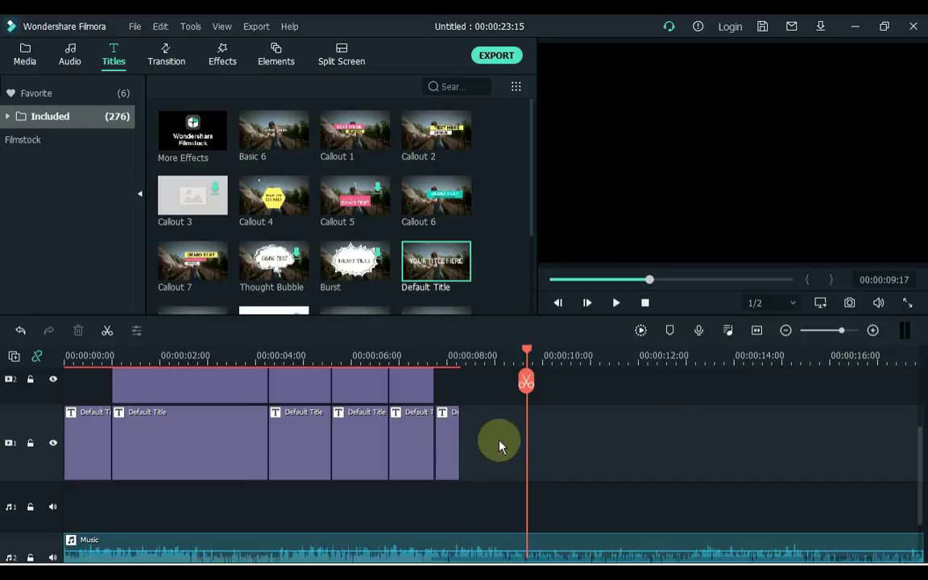
key(space)
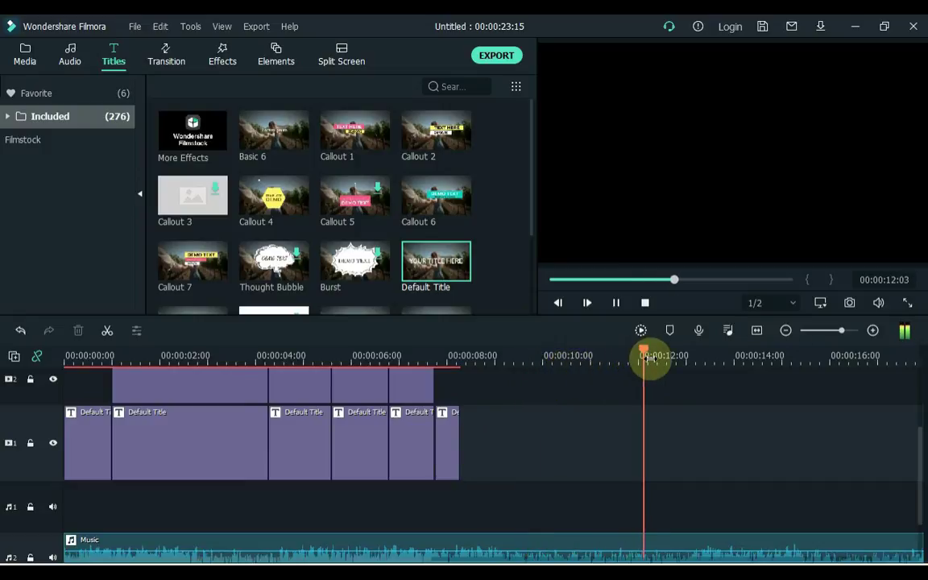
key(space)
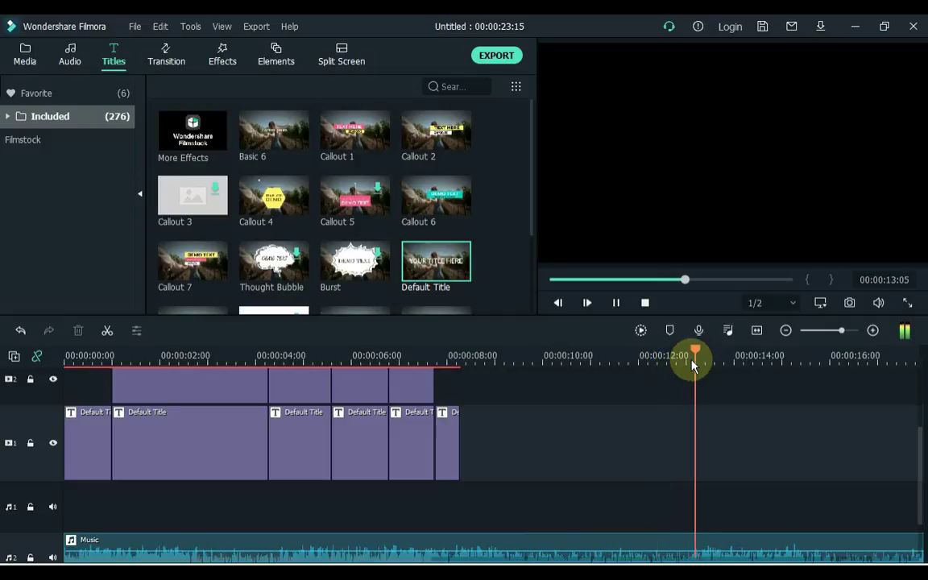
click(456, 456)
drag(461, 436, 690, 437)
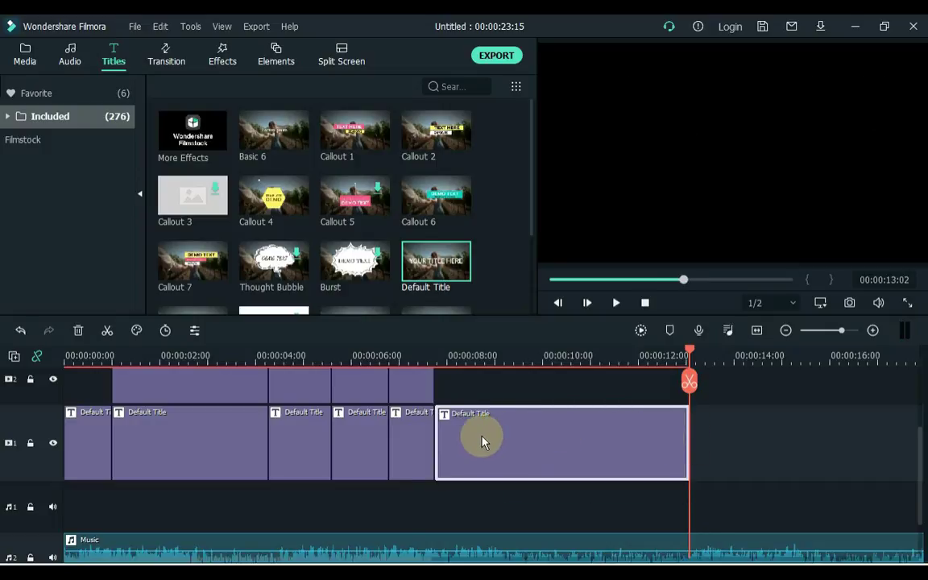
- Move the Music clip from audio track 2 up to audio track 1, starting at the beginning of the timeline
scroll(482, 437, down, 1)
click(489, 523)
drag(489, 524, 481, 486)
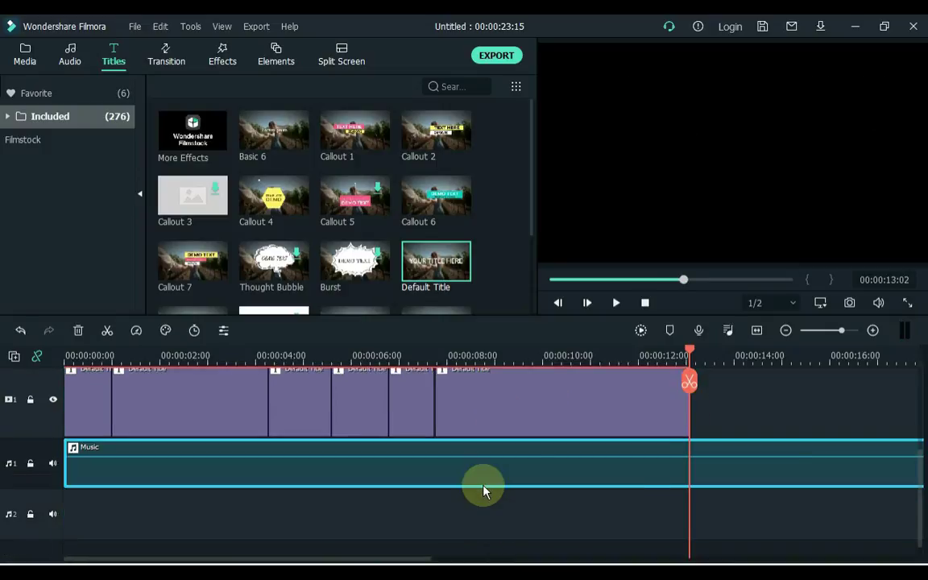
- Replace the text of the extended last title on video track 1 with "TO" and "MY LOVE" on two lines and apply it
scroll(655, 441, up, 2)
double_click(639, 467)
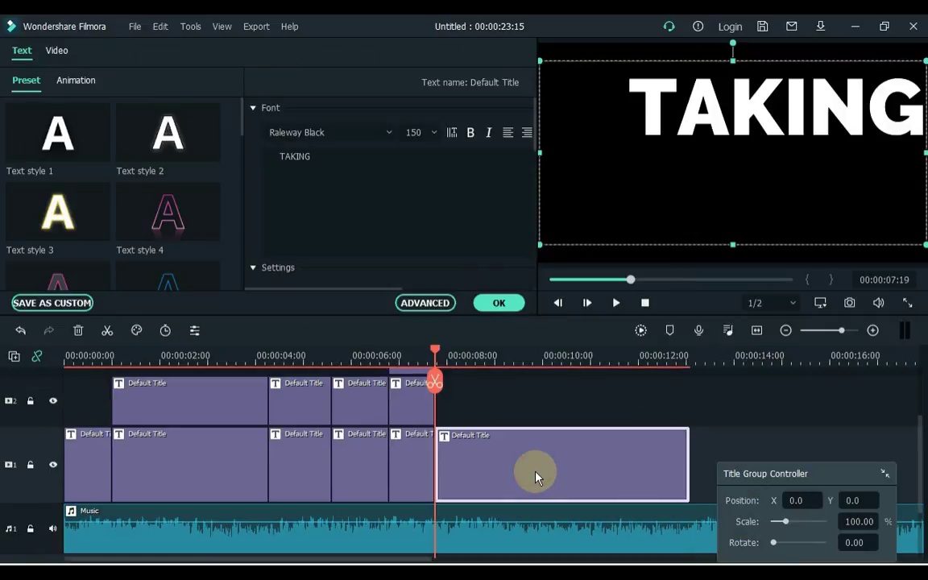
click(381, 172)
text(TO)
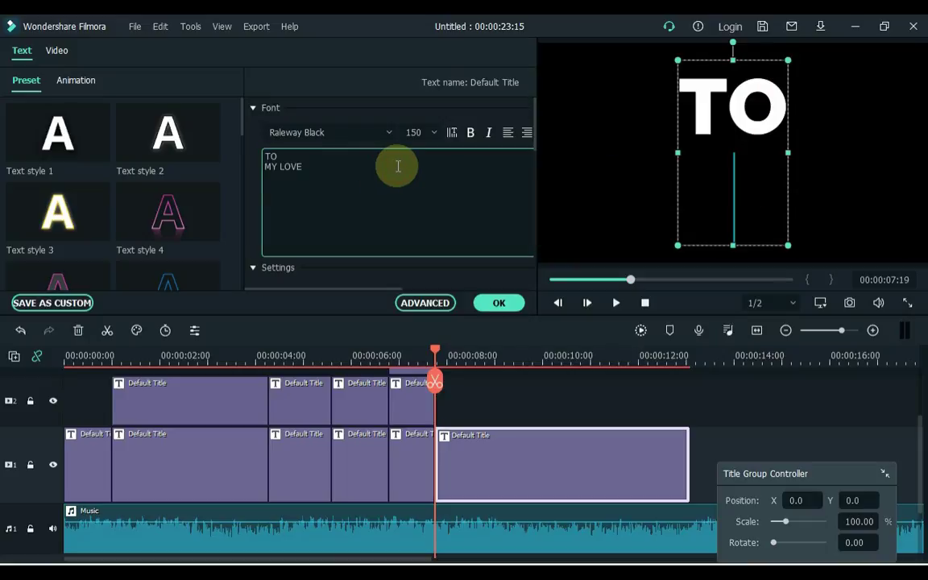
click(495, 304)
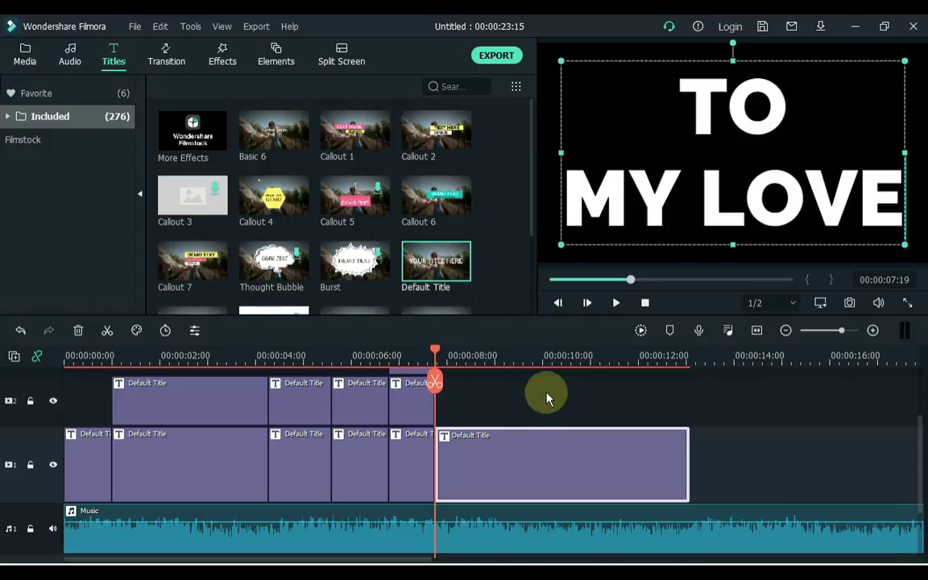
- Play the music after the TO MY LOVE title, then copy all titles from SORRY YOUR through BACK TO LIFE on video tracks 1 and 2
drag(404, 560, 540, 562)
click(367, 356)
key(space)
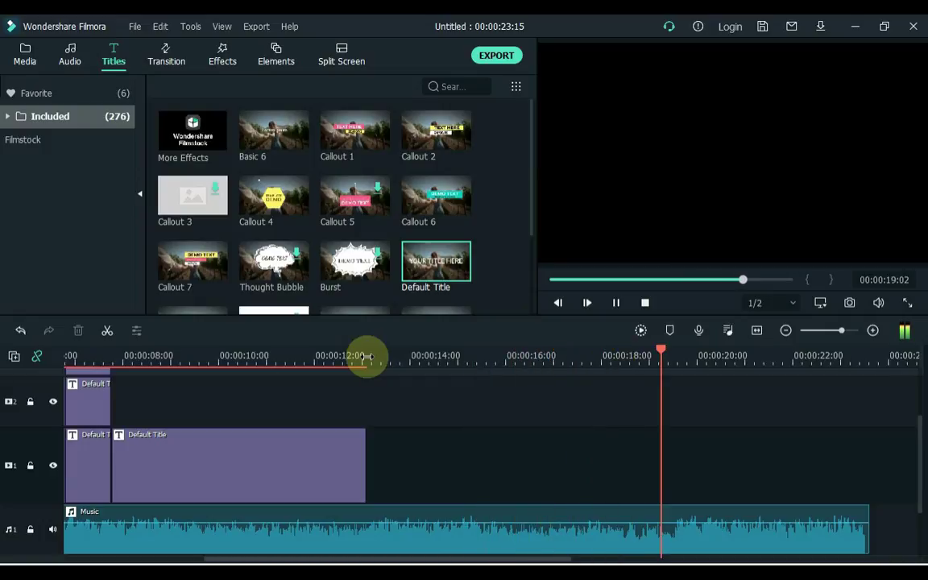
key(space)
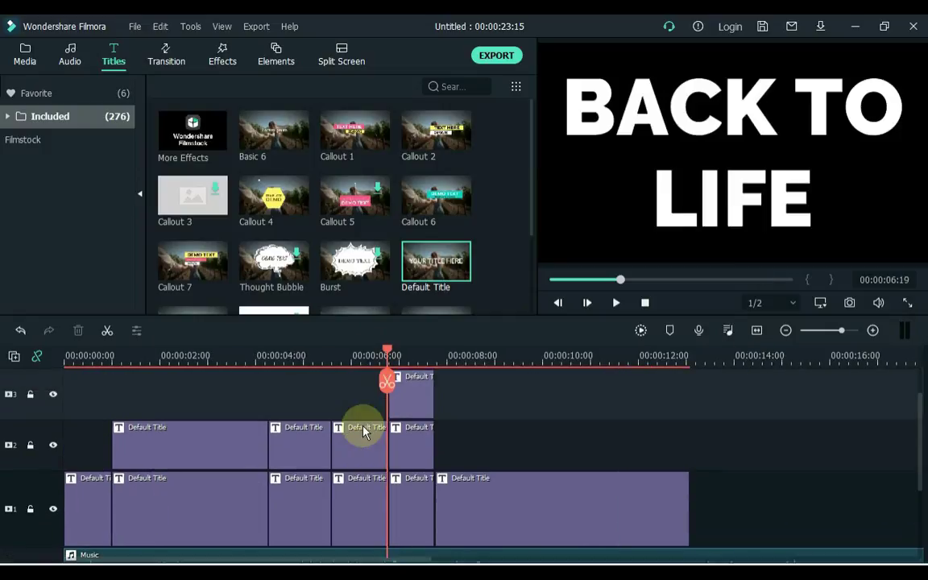
drag(354, 371, 83, 497)
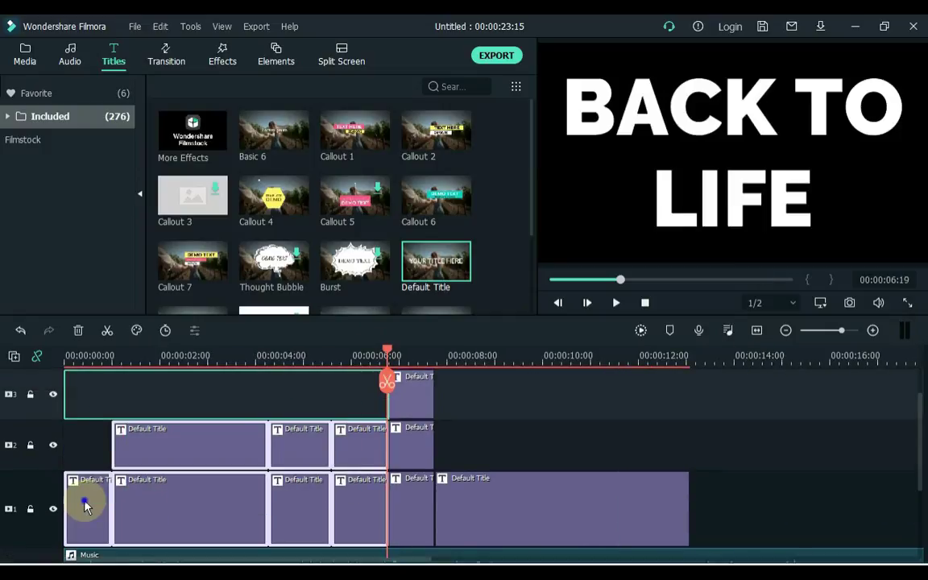
right_click(87, 506)
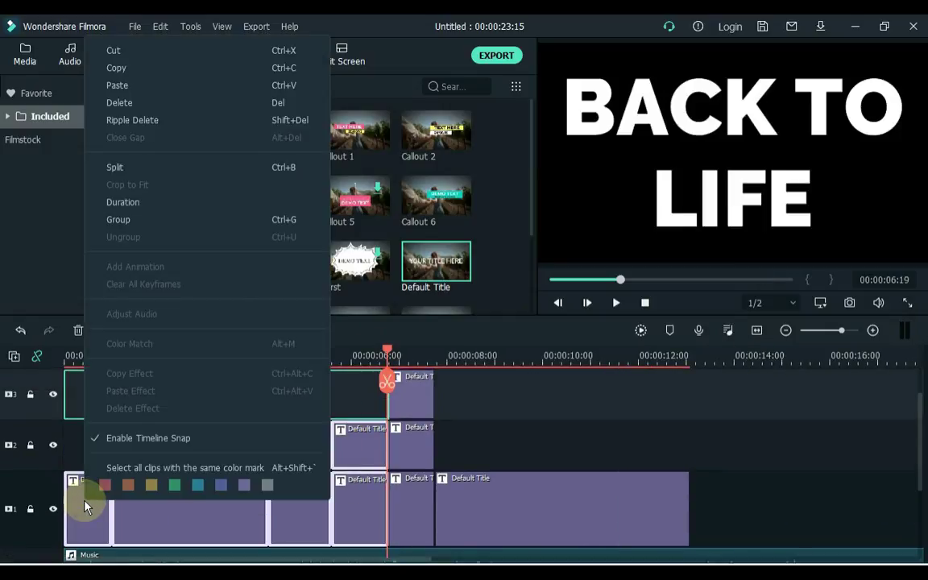
click(156, 73)
click(483, 340)
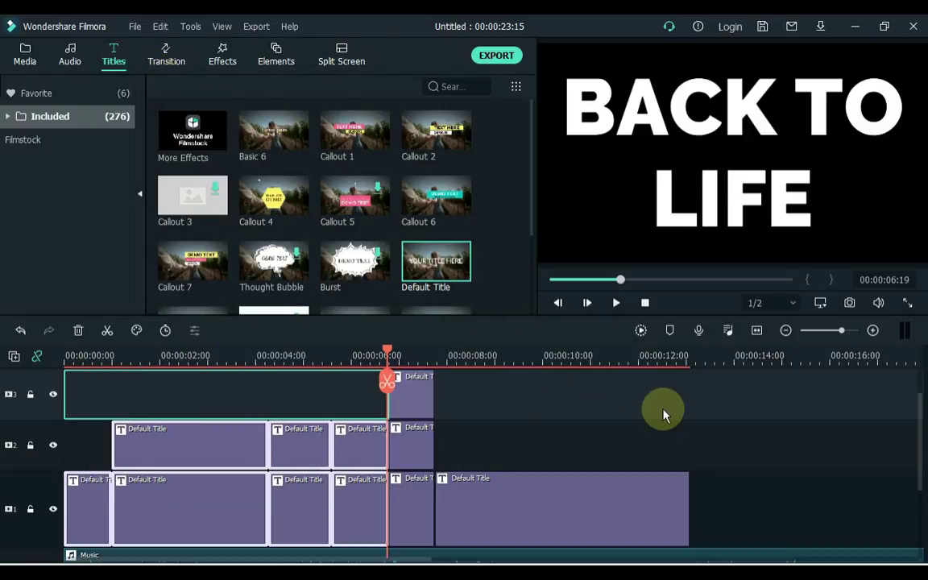
- Paste the copied titles at 00:00:13:02, directly after the TO MY LOVE title
click(689, 356)
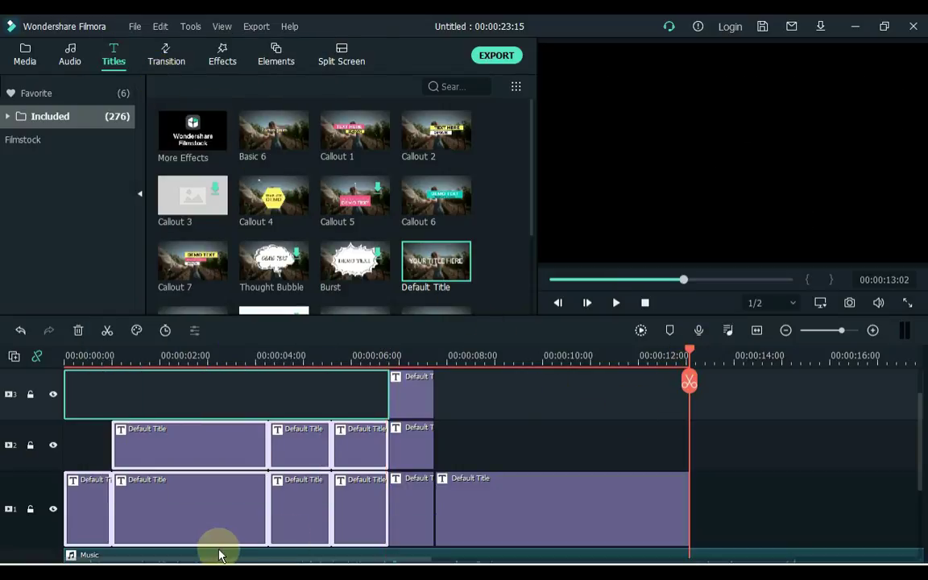
scroll(201, 556, right, 10)
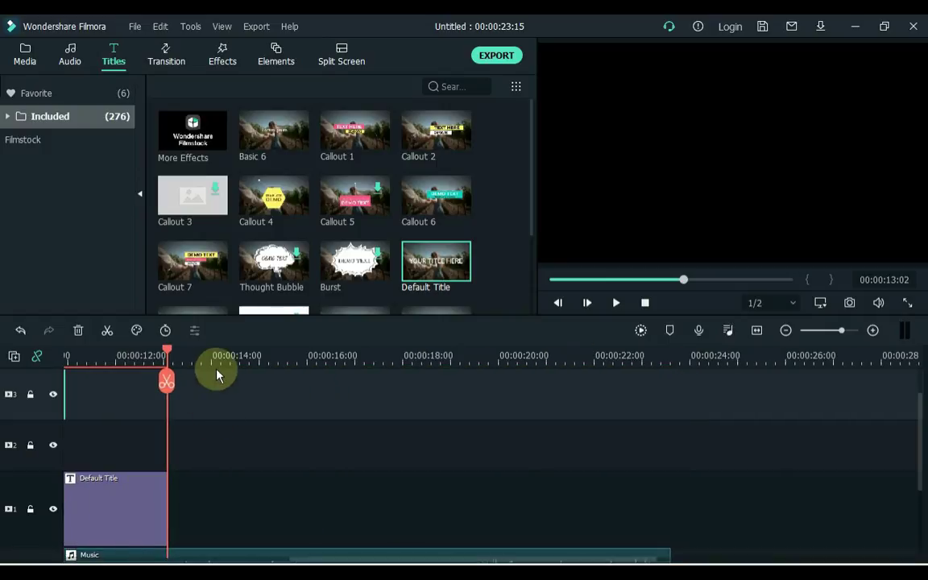
right_click(199, 510)
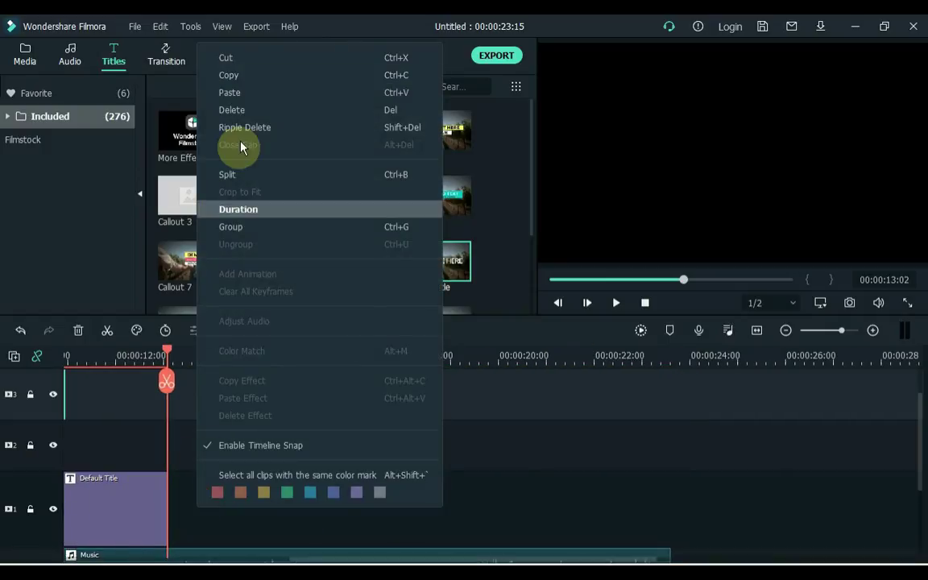
click(242, 91)
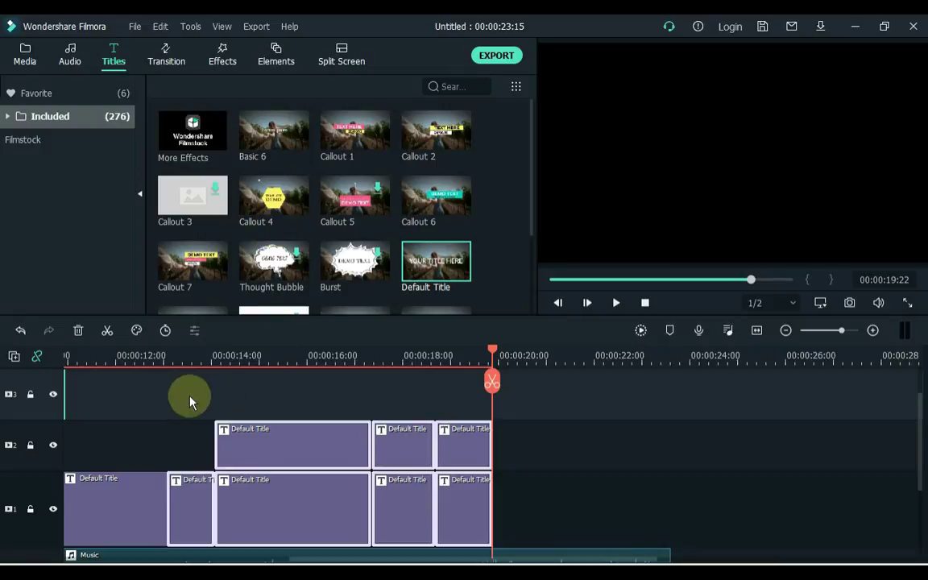
- Play the pasted SORRY YOUR title against the music and trim its end to 00:00:13:21
click(165, 362)
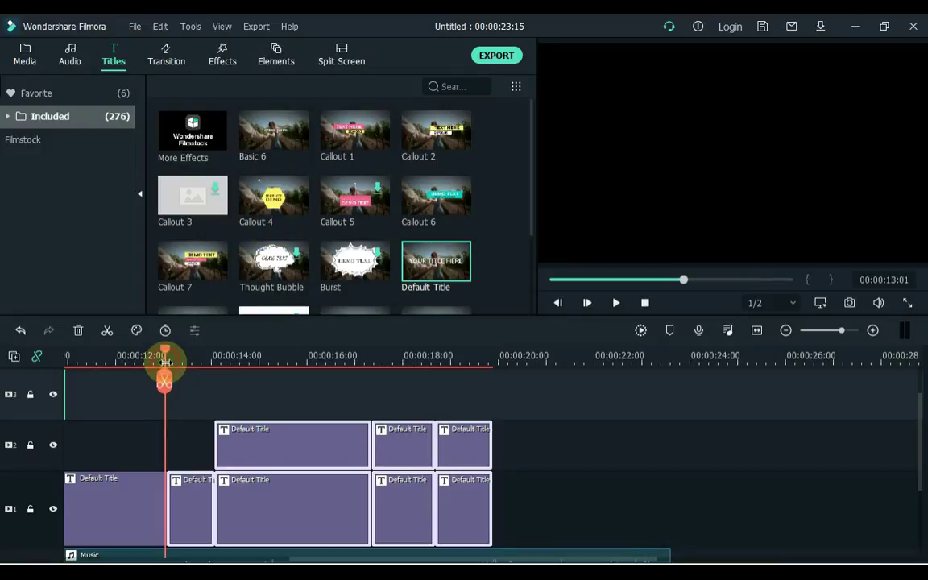
scroll(356, 363, up, 3)
click(259, 414)
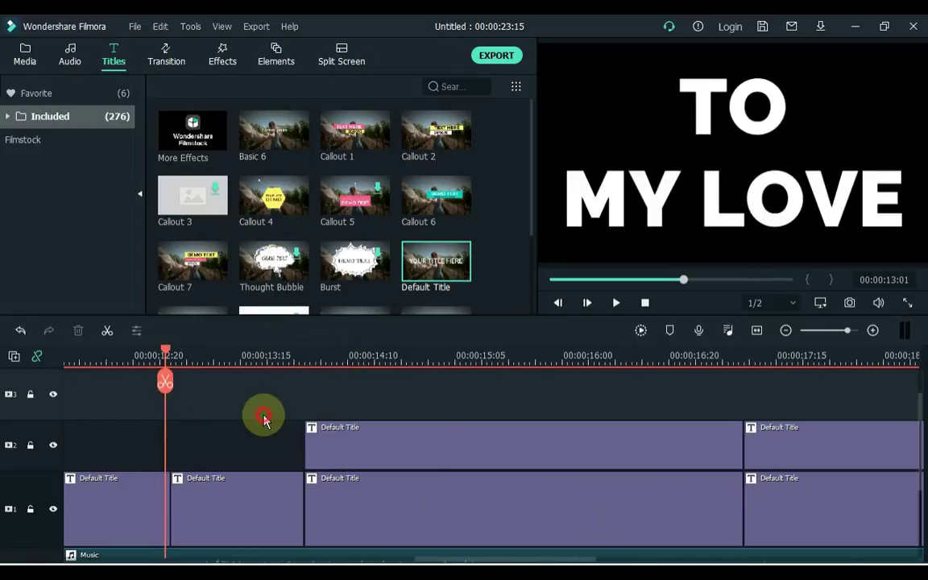
scroll(254, 427, down, 2)
key(space)
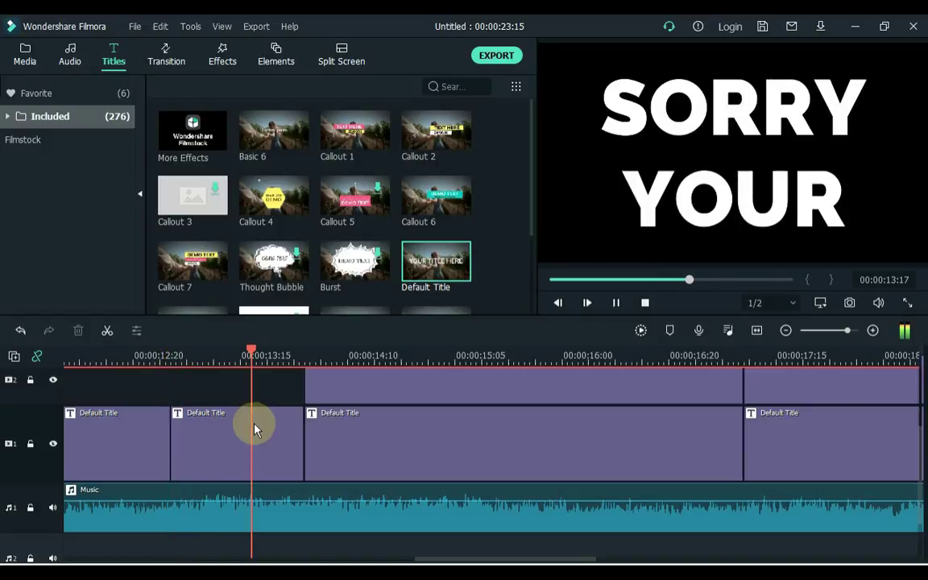
click(272, 357)
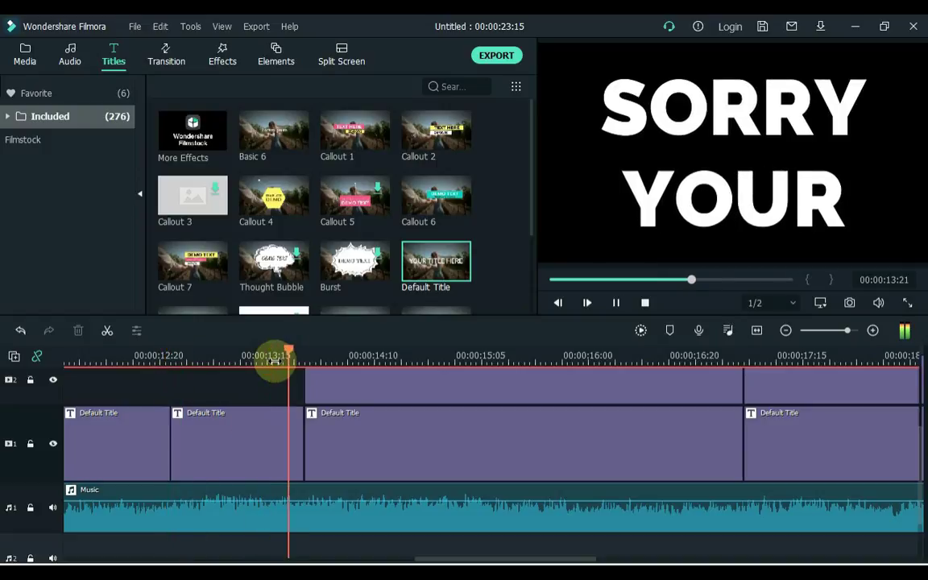
click(272, 364)
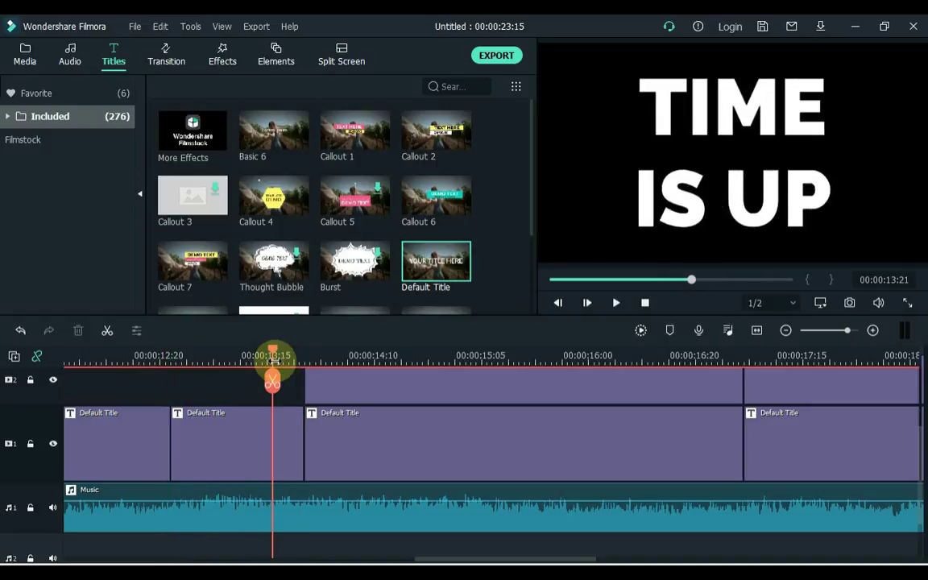
click(275, 433)
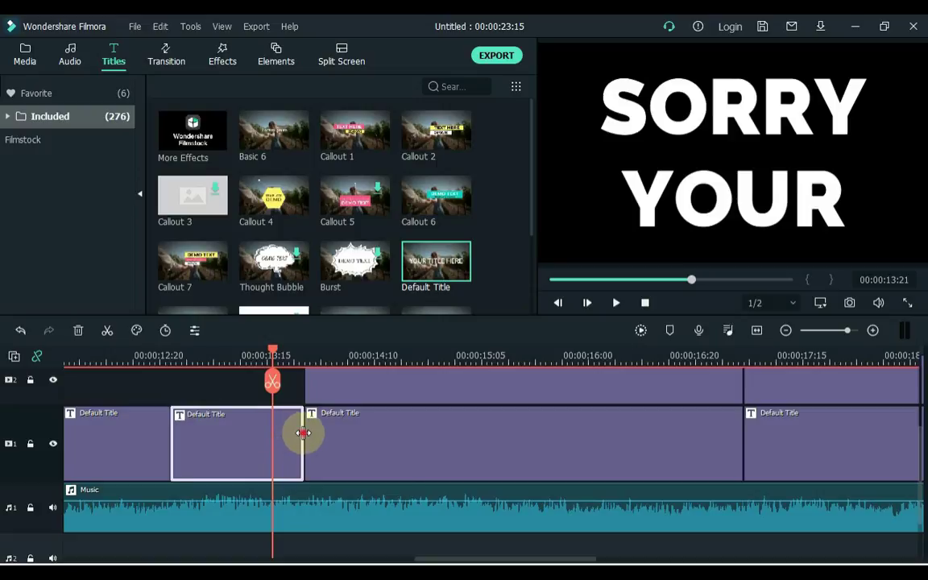
drag(303, 432, 271, 437)
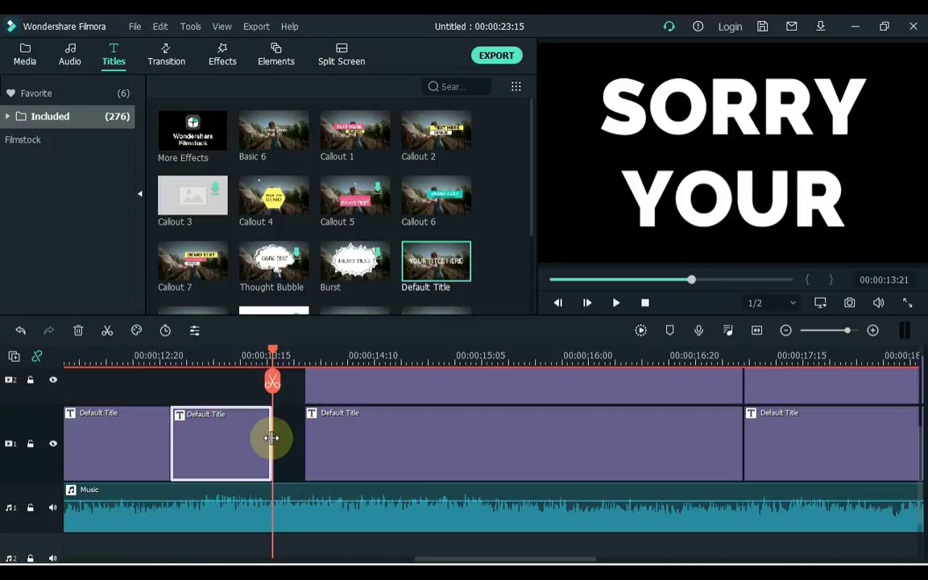
- Ripple-delete the gap between the pasted SORRY YOUR title and the TIME IS UP titles
scroll(277, 448, up, 1)
click(280, 480)
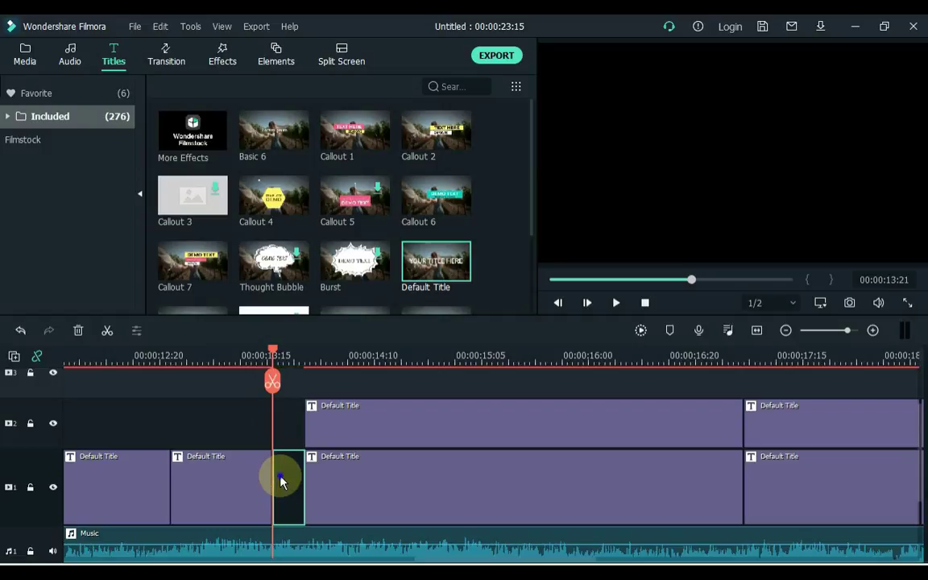
right_click(280, 480)
click(355, 494)
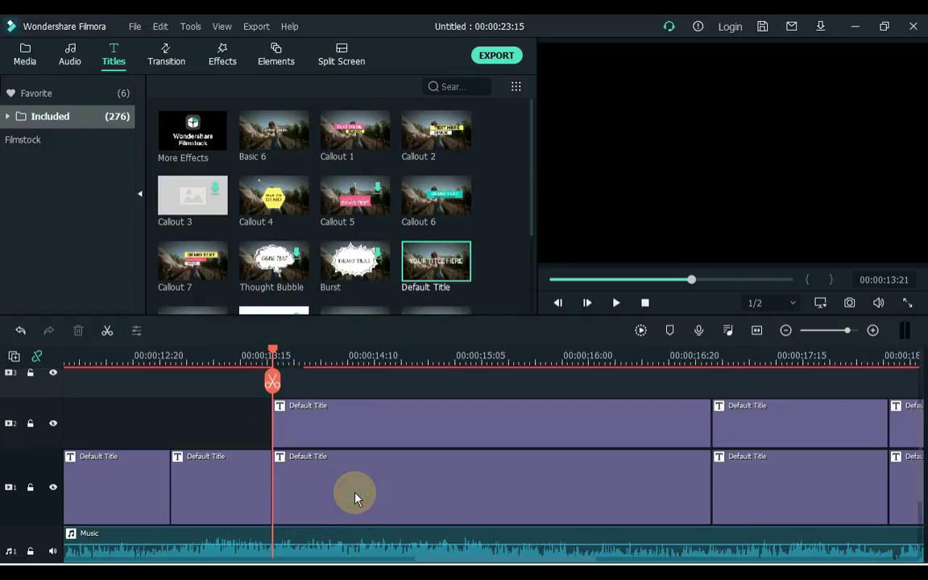
- Play the pasted TIME IS UP section, trim the ends of both its titles slightly to match the music, and ripple-delete the resulting gap
key(space)
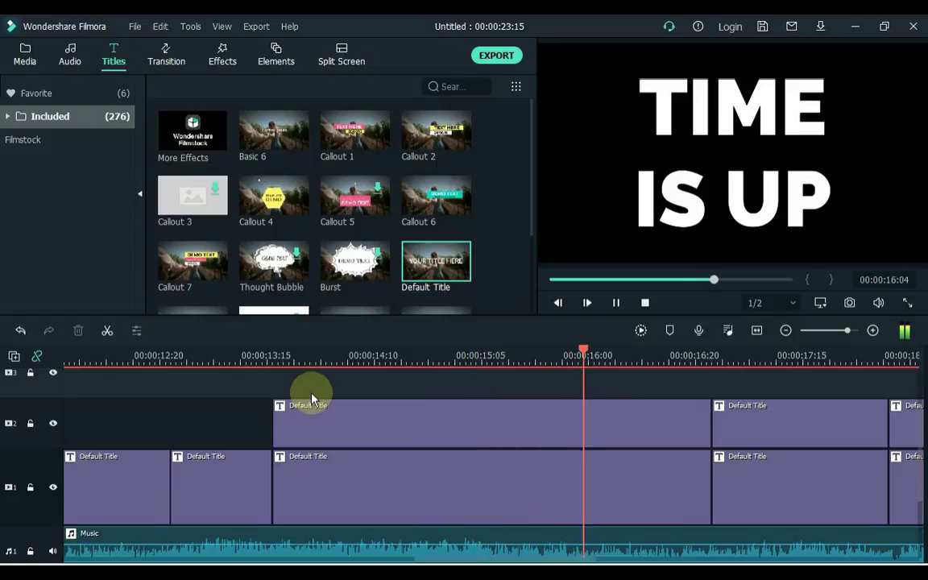
key(space)
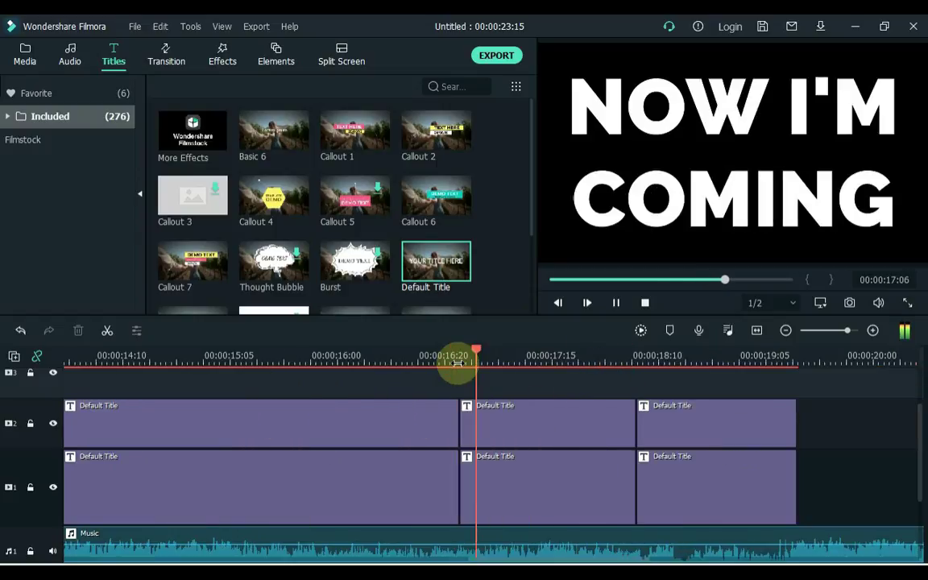
key(space)
click(456, 362)
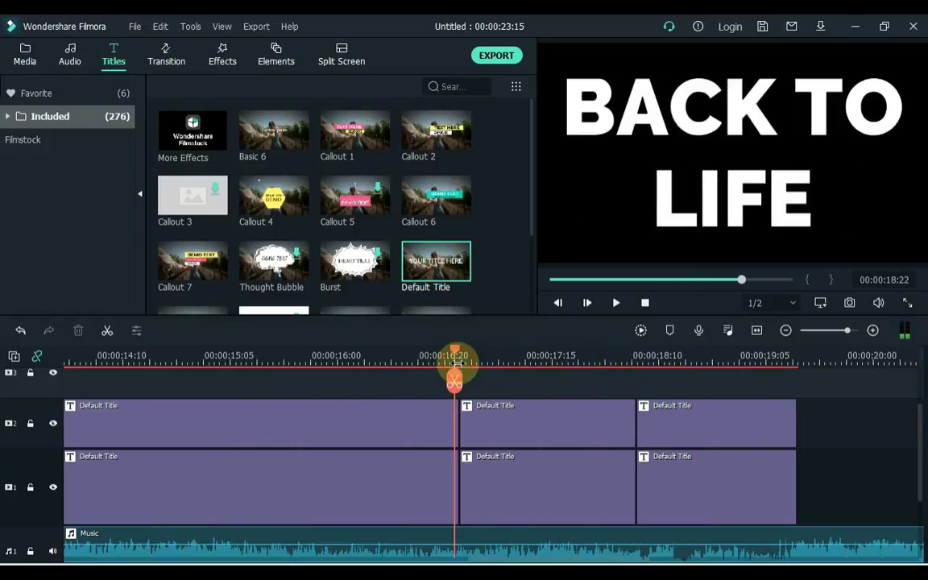
drag(433, 396, 444, 465)
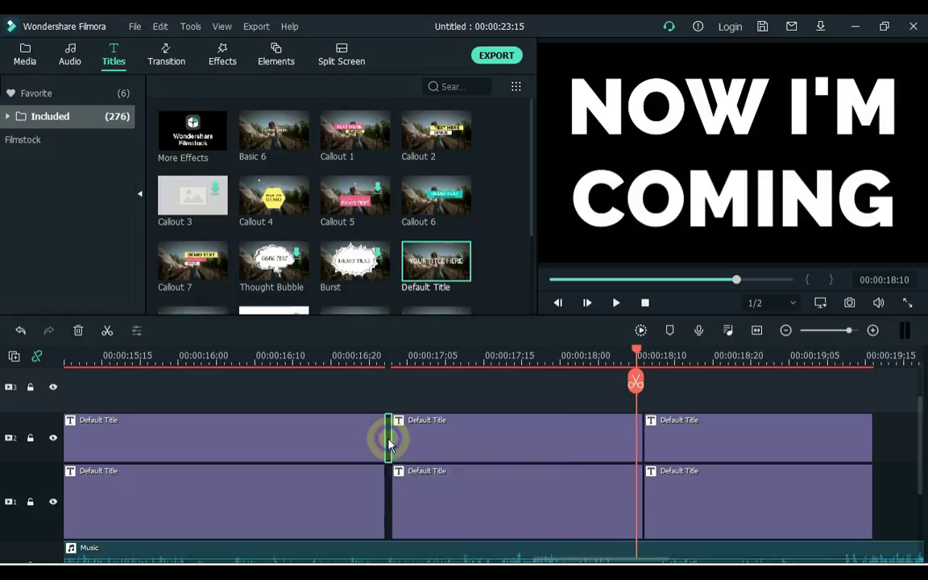
right_click(388, 441)
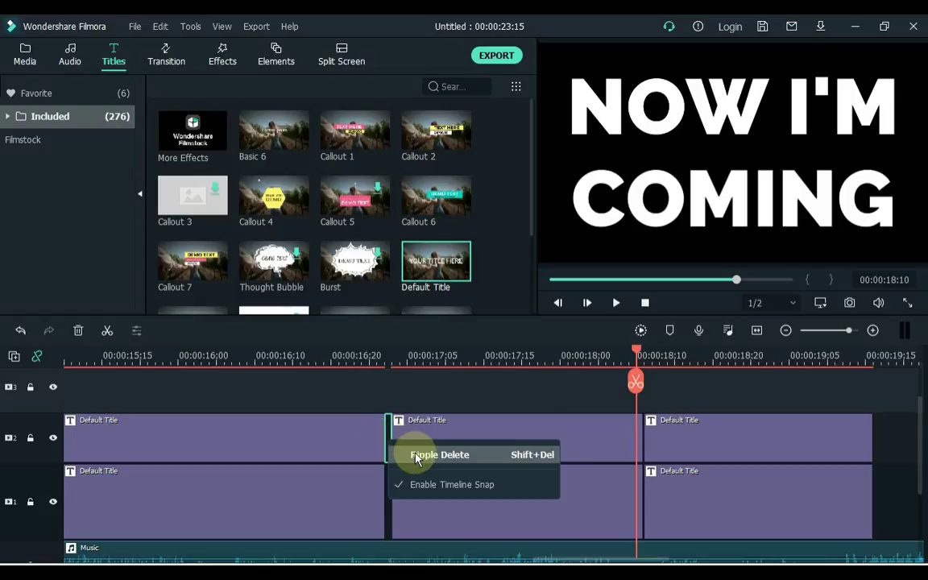
click(413, 452)
- Play the pasted NOW I'M COMING and BACK TO LIFE section, and delete the LIFE title from the upper track
key(space)
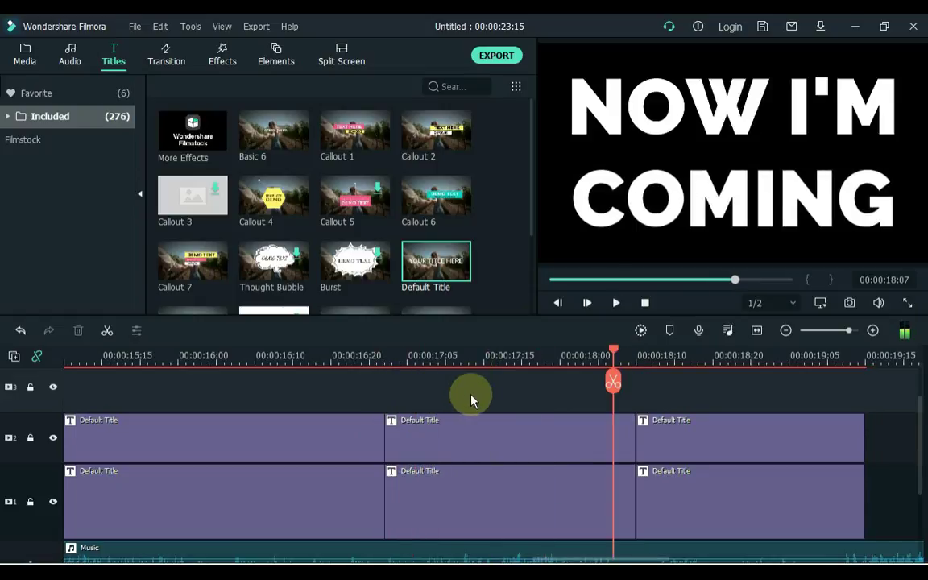
key(space)
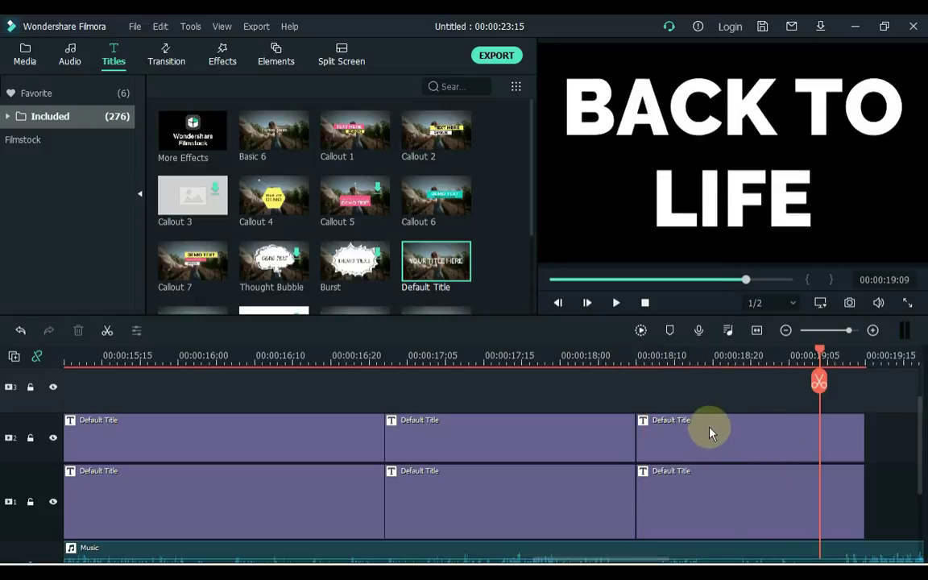
drag(547, 558, 584, 558)
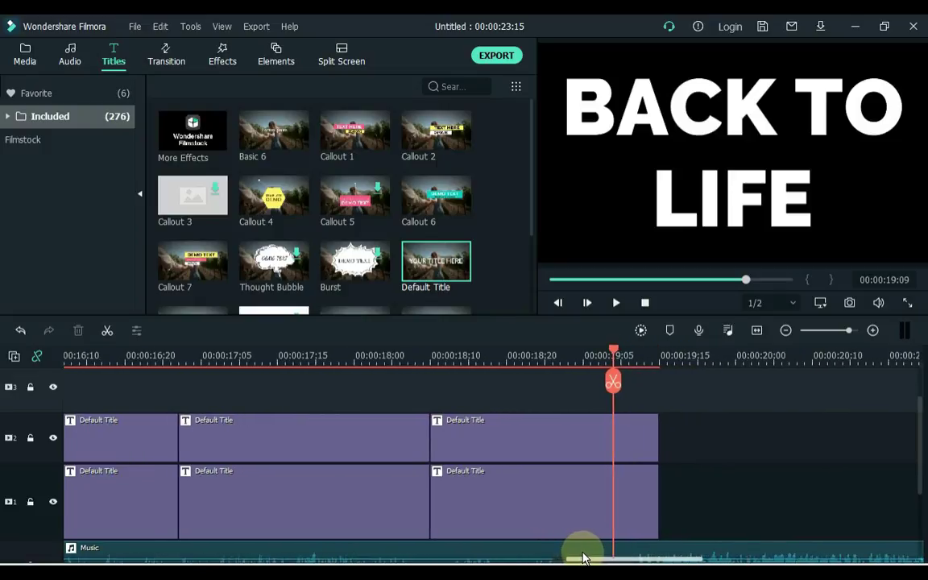
click(542, 451)
key(Delete)
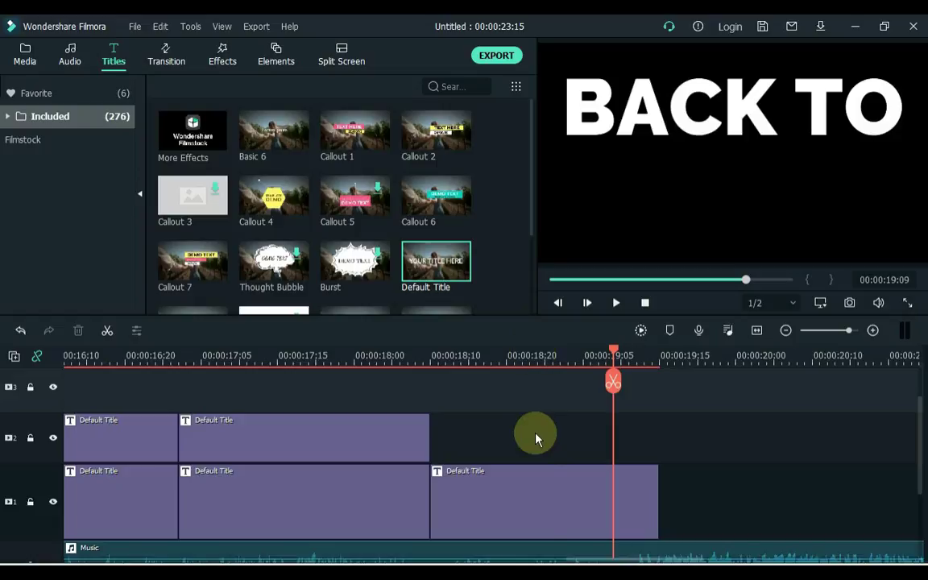
- Remove the empty line under BACK TO in the last title so its text sits vertically centred
click(538, 531)
double_click(538, 532)
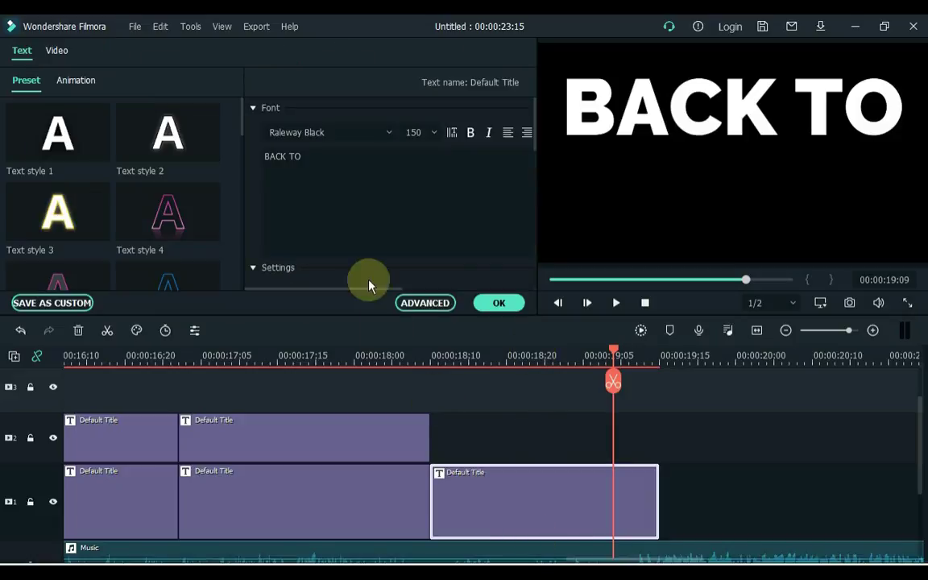
click(378, 157)
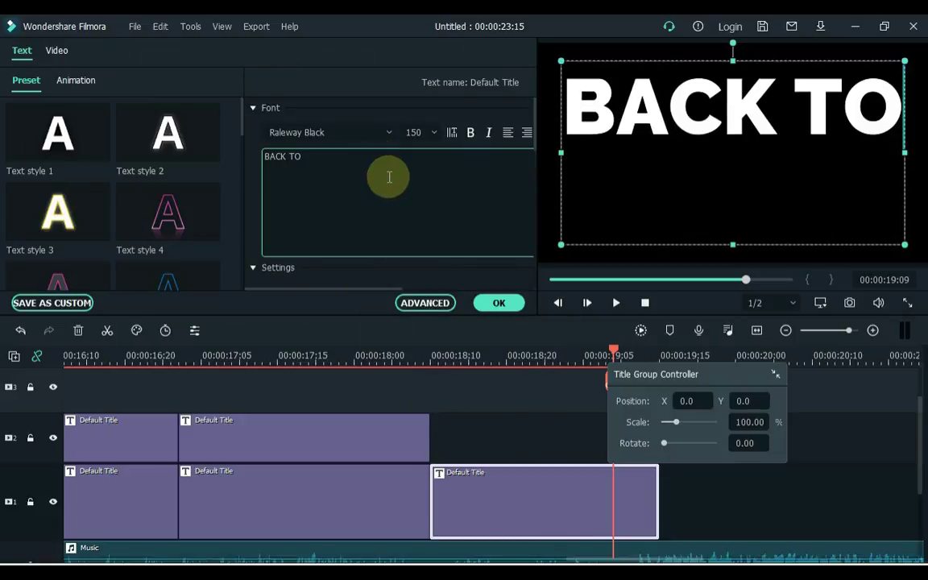
click(508, 307)
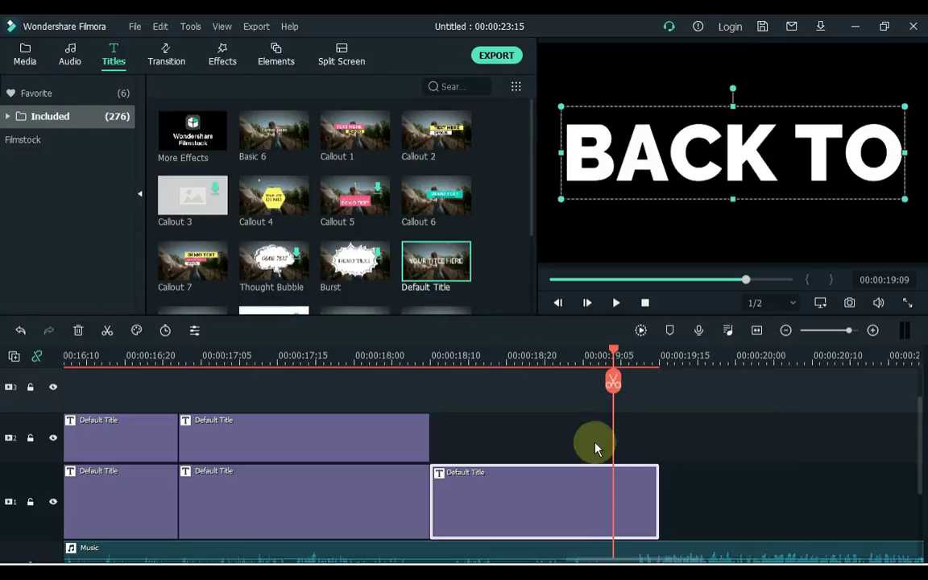
- Play the BACK TO title against the music and split it at 00:00:19:11
scroll(621, 488, down, 1)
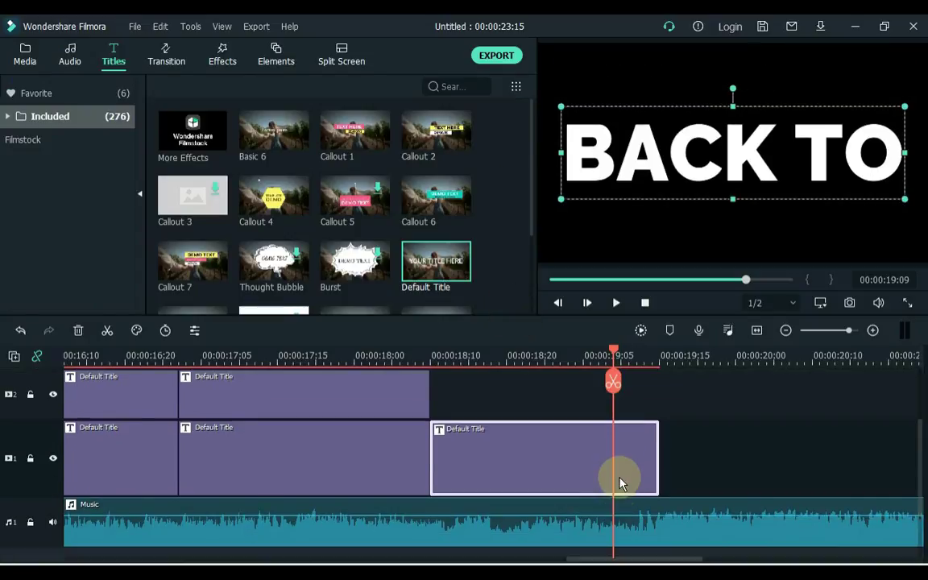
click(433, 355)
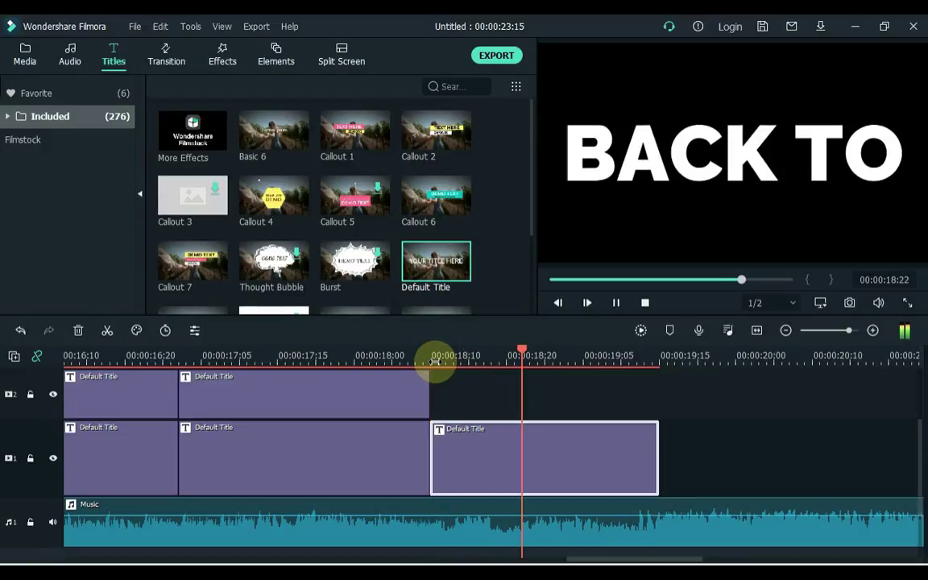
key(space)
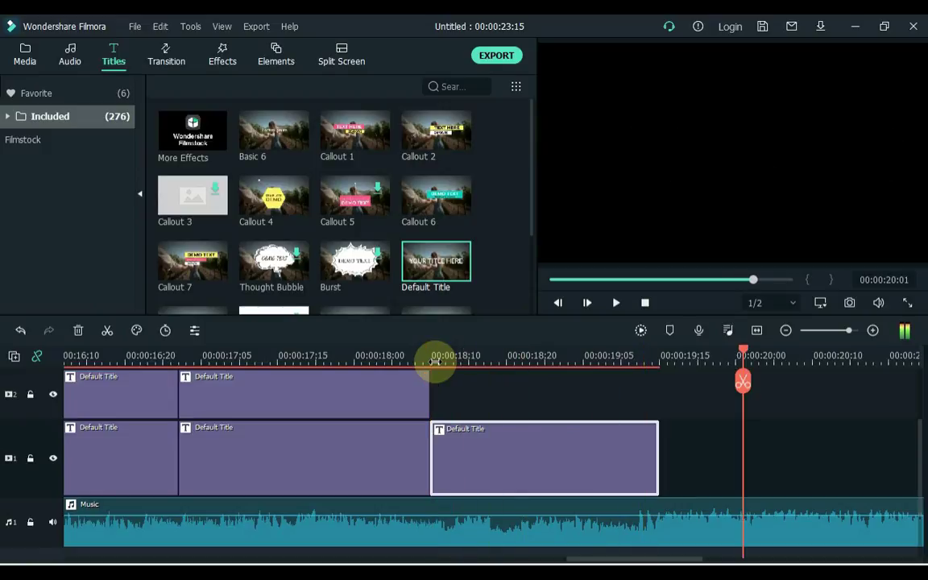
click(629, 357)
click(612, 453)
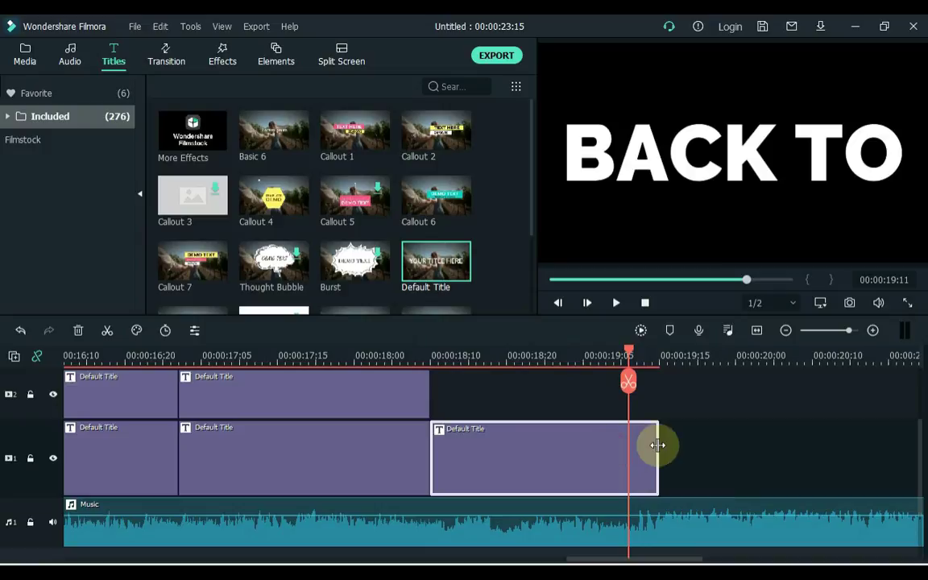
click(111, 332)
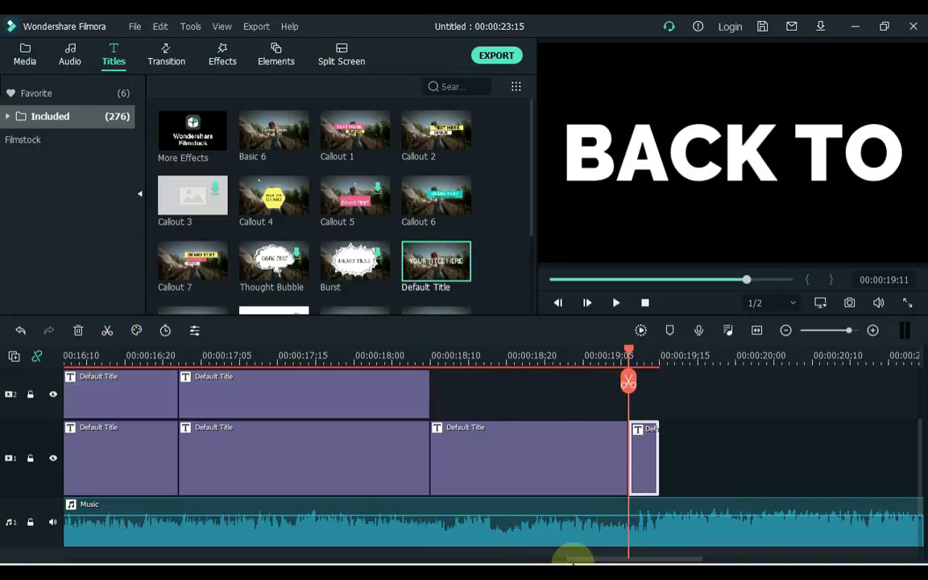
- Extend the split-off piece of the BACK TO title to about 00:00:20:10 and change its text to LIFE
drag(576, 561, 634, 558)
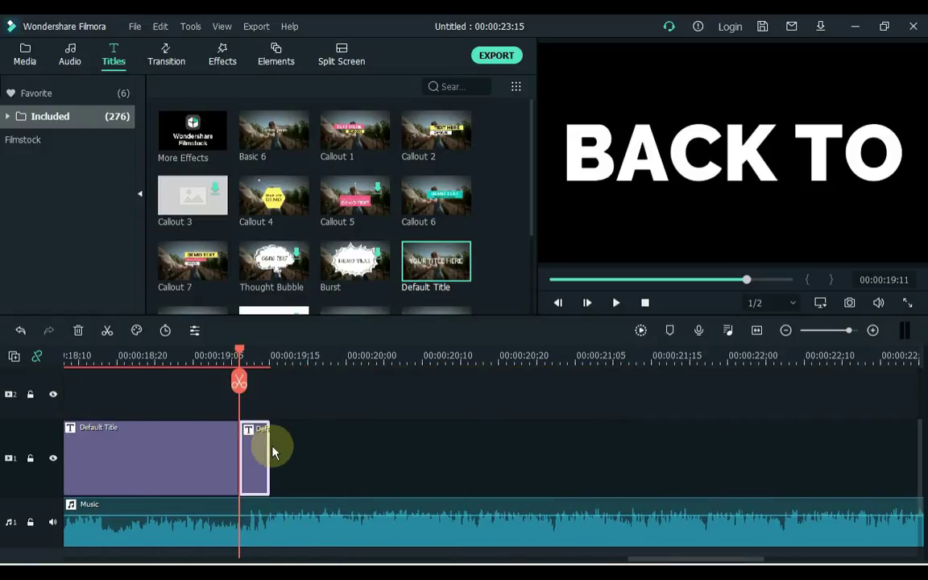
drag(401, 456, 456, 459)
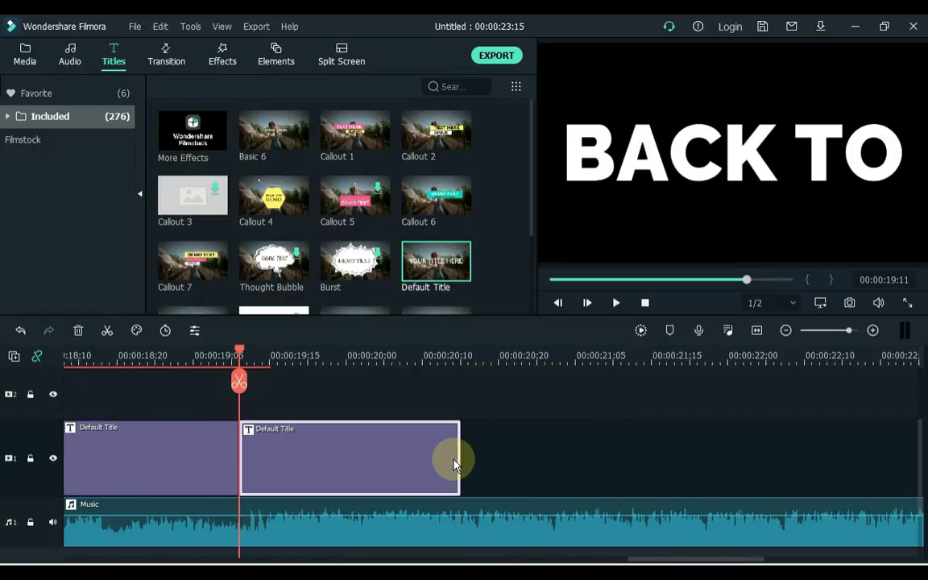
double_click(367, 458)
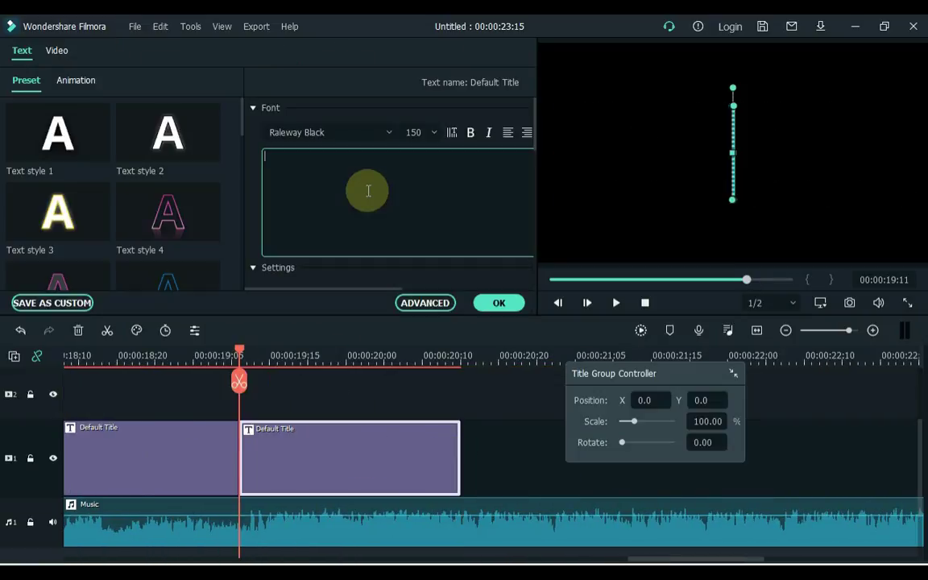
text(LIFE)
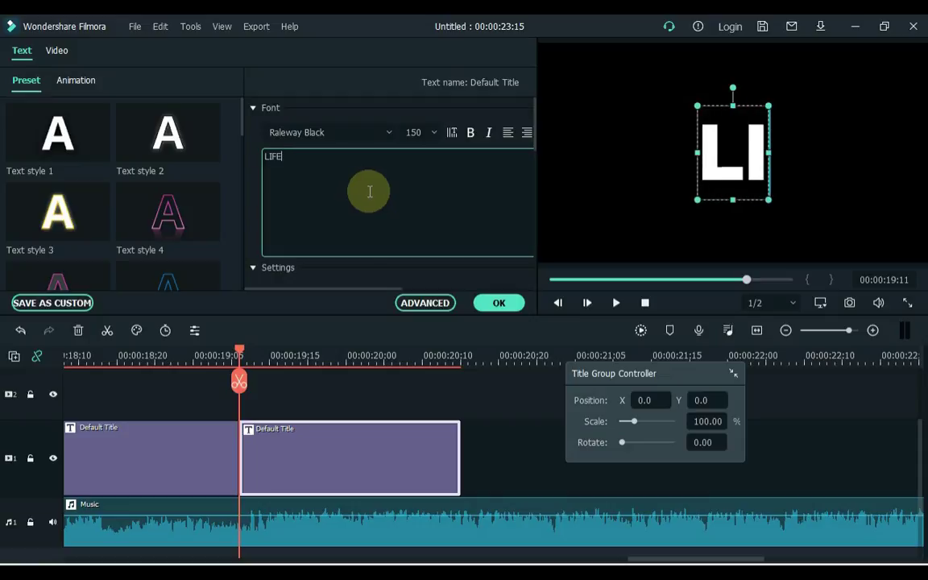
click(498, 304)
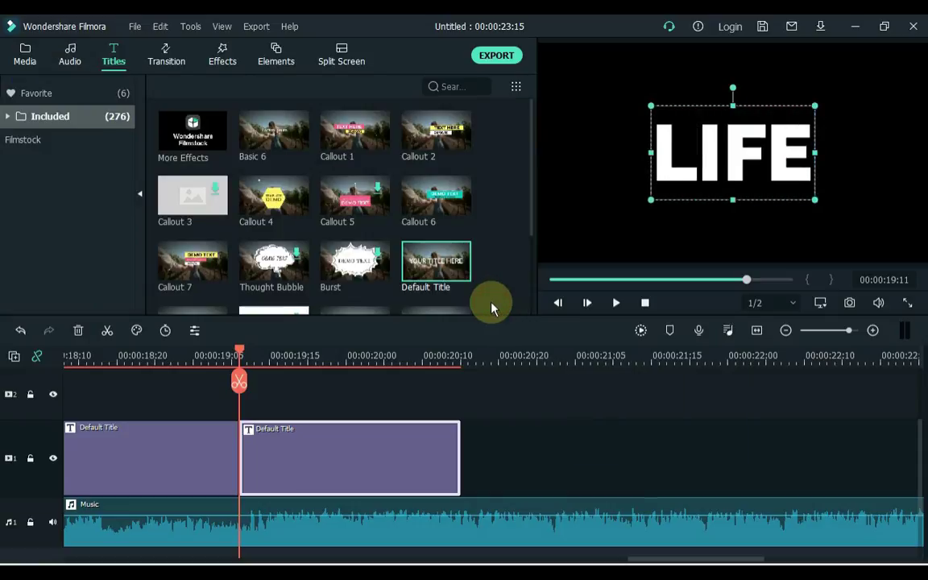
- Play the LIFE title against the music and extend its end to 00:00:21:03
click(493, 419)
key(space)
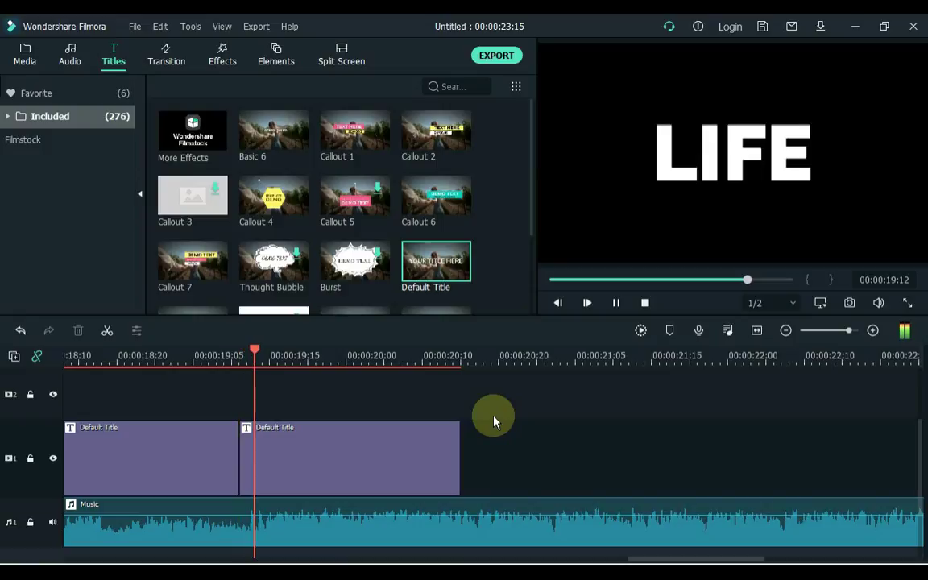
key(space)
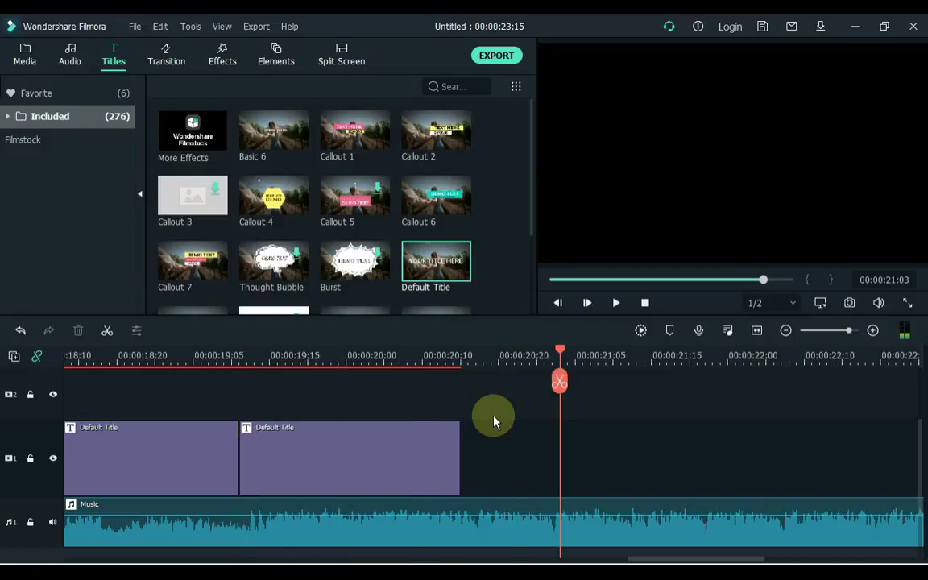
click(754, 331)
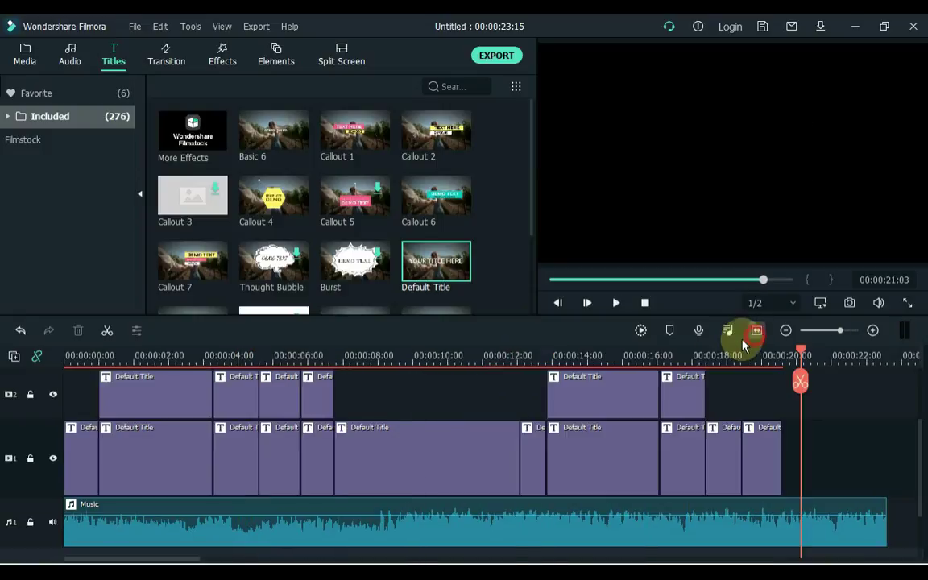
click(764, 468)
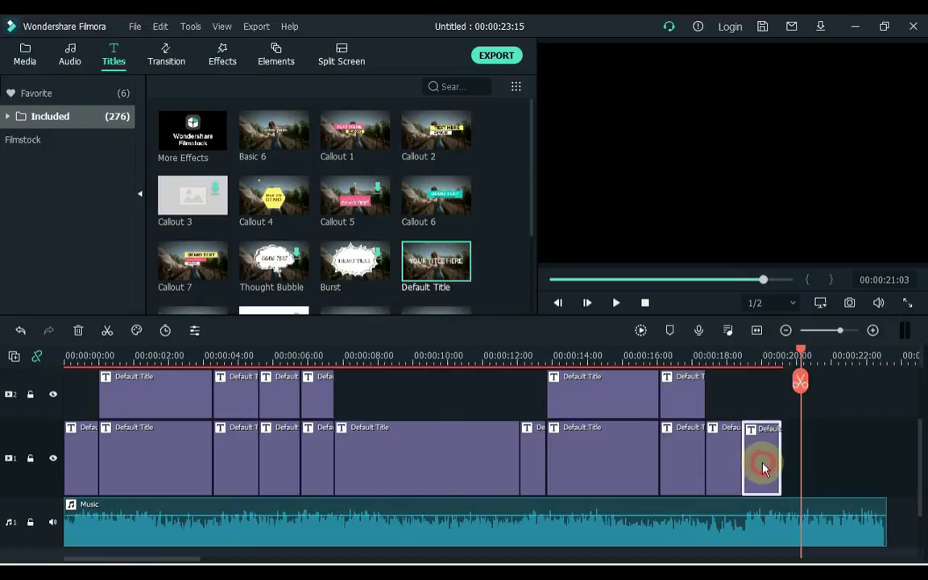
drag(782, 449, 804, 448)
- Trim the end of the music clip to 00:00:21:03, level with the end of the LIFE title
click(886, 533)
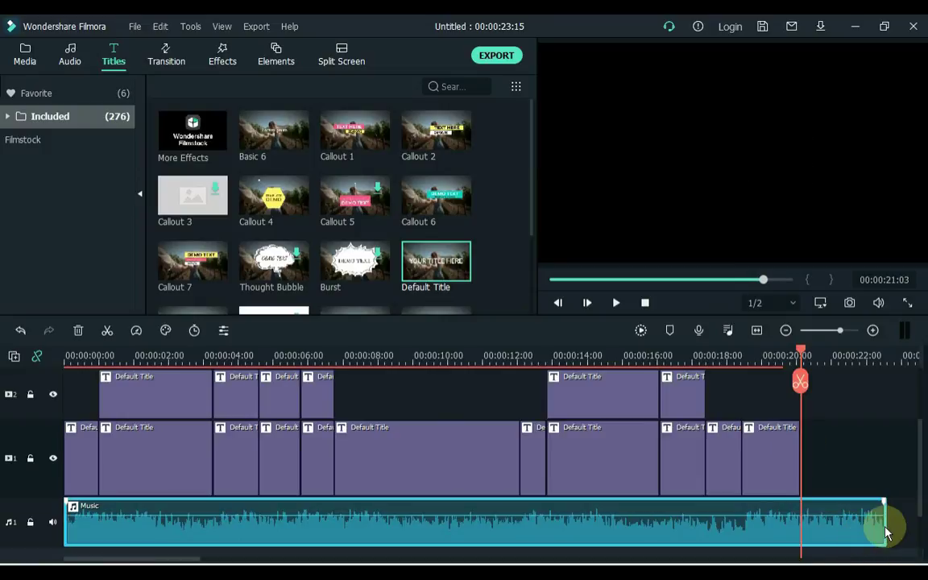
drag(888, 524, 779, 509)
click(872, 330)
click(873, 330)
click(756, 330)
- Apply the Random 2 text animation to the first SORRY YOUR title
key(Home)
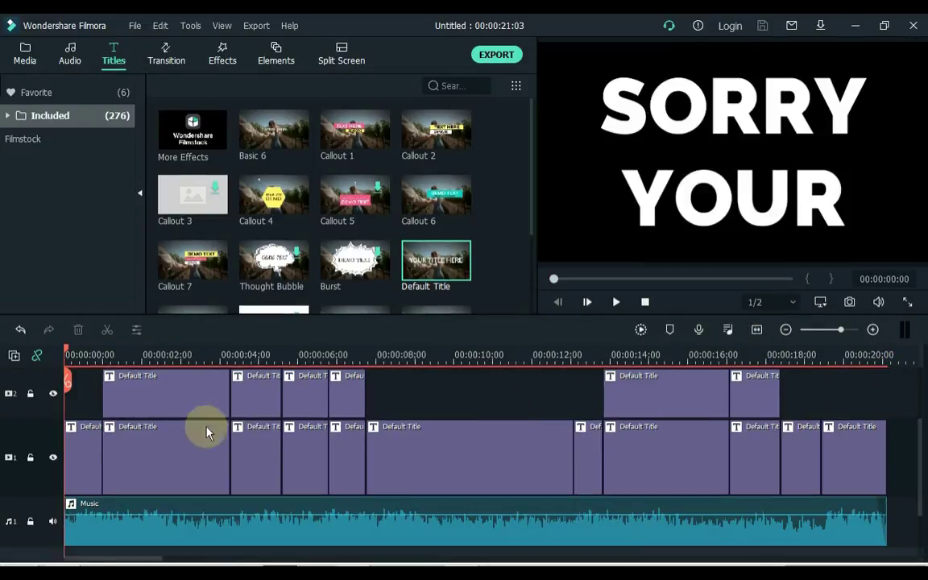
double_click(77, 437)
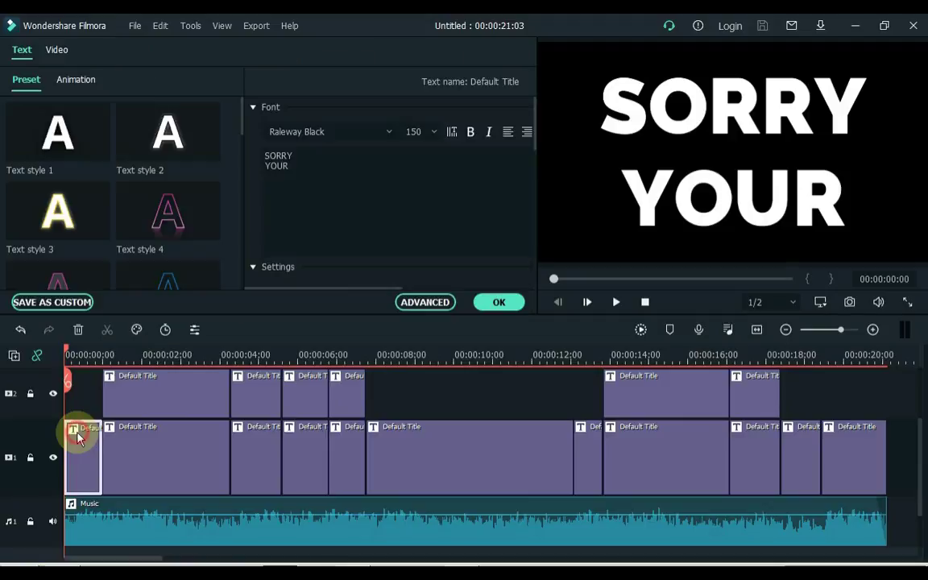
mouse_move(138, 119)
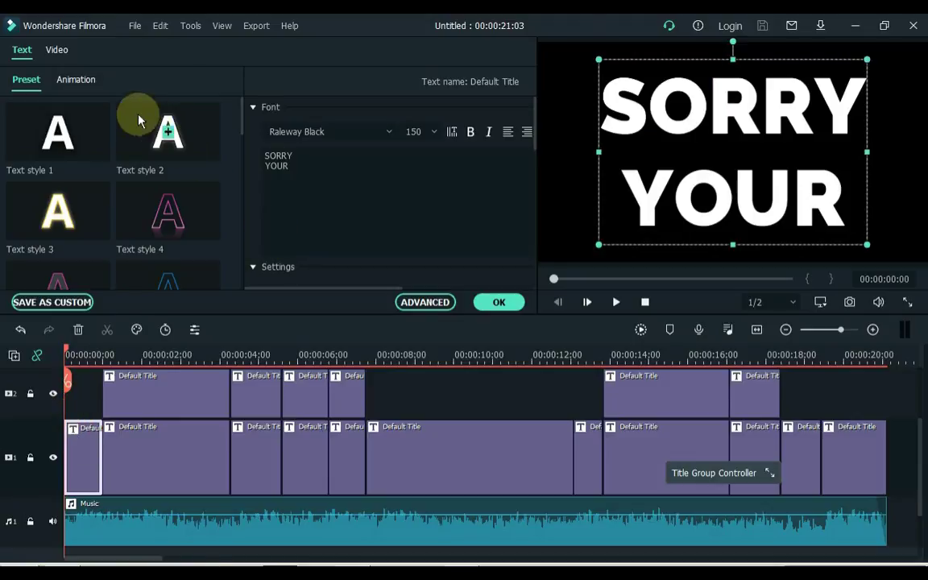
click(88, 85)
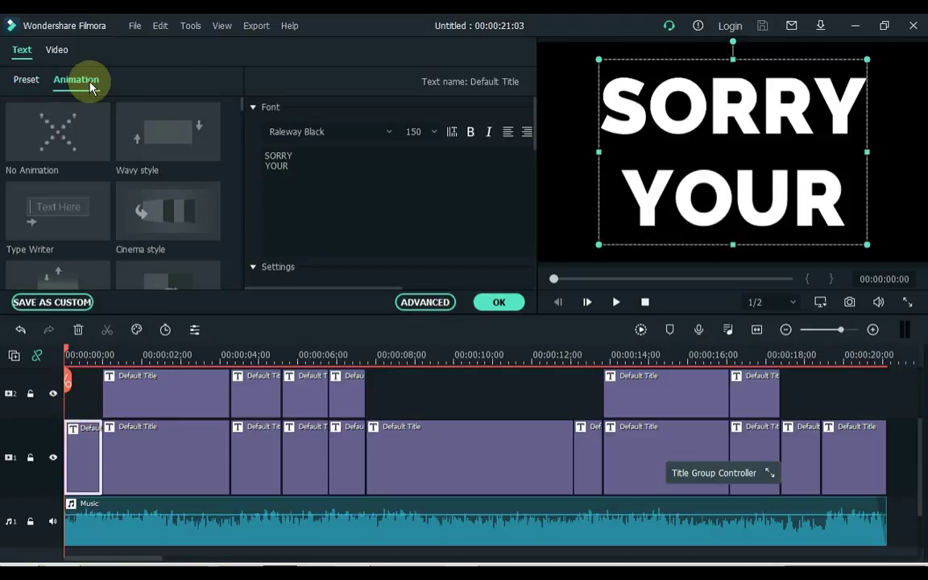
drag(244, 100, 244, 122)
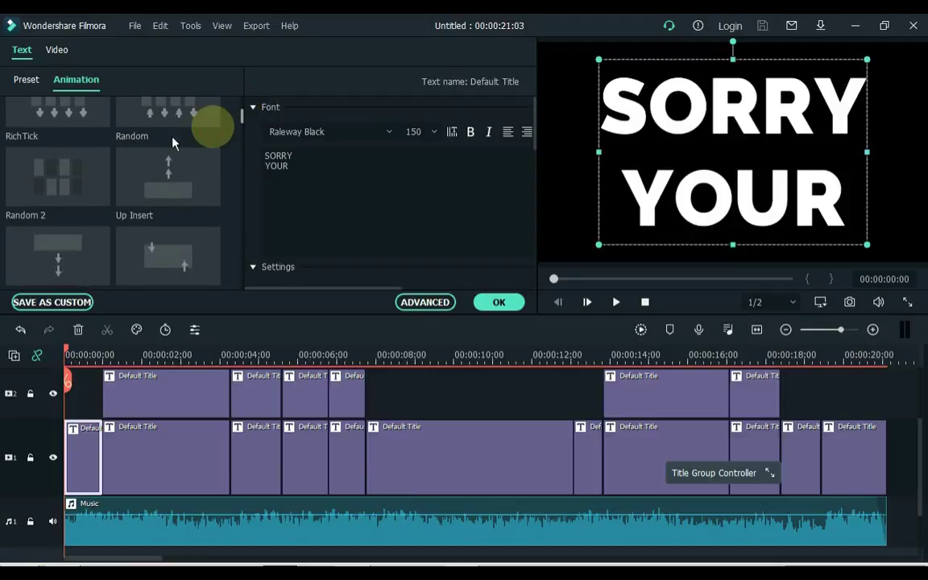
click(47, 179)
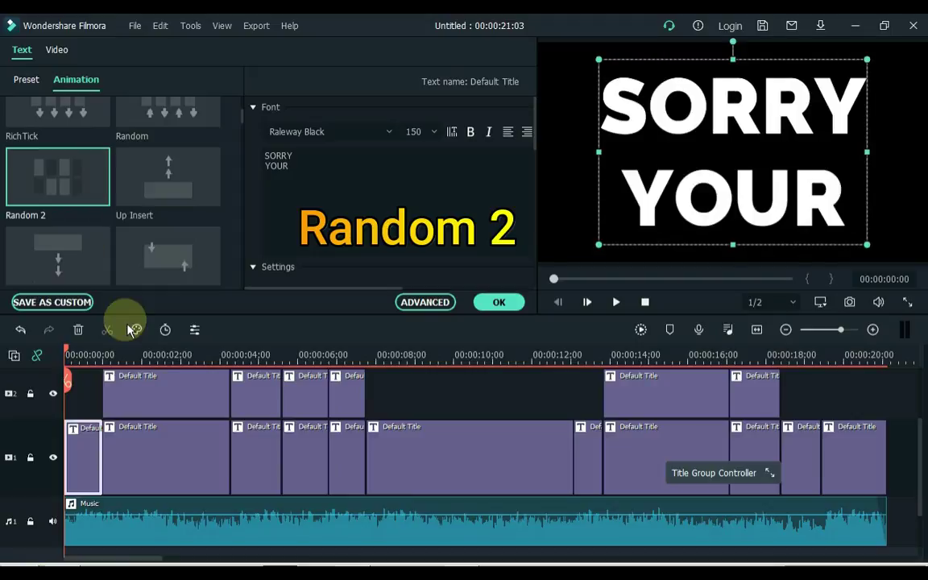
- Apply the Drop1 text animation to the first TIME title on the lower track
click(167, 475)
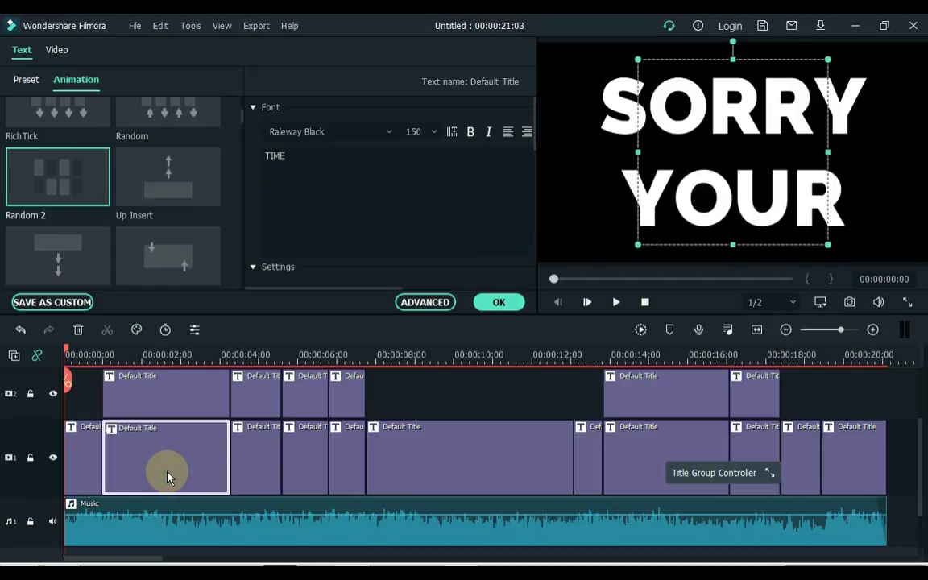
click(166, 477)
click(159, 466)
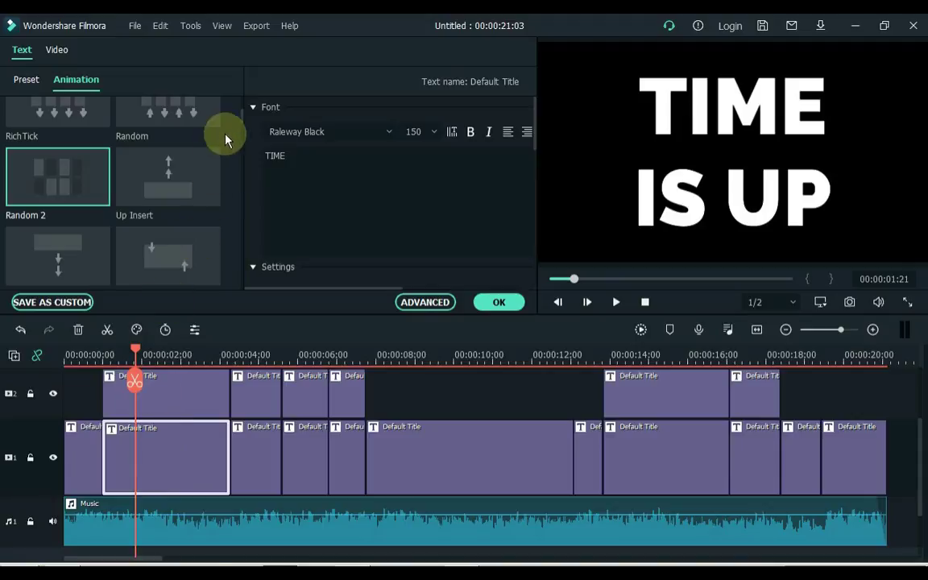
mouse_move(244, 125)
mouse_down()
mouse_move(244, 149)
mouse_move(245, 139)
mouse_up()
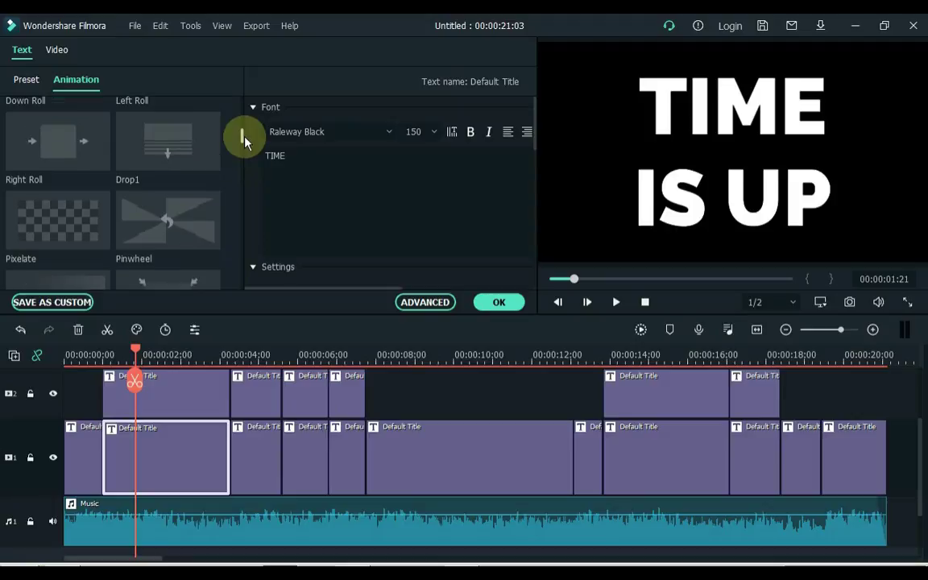
click(179, 155)
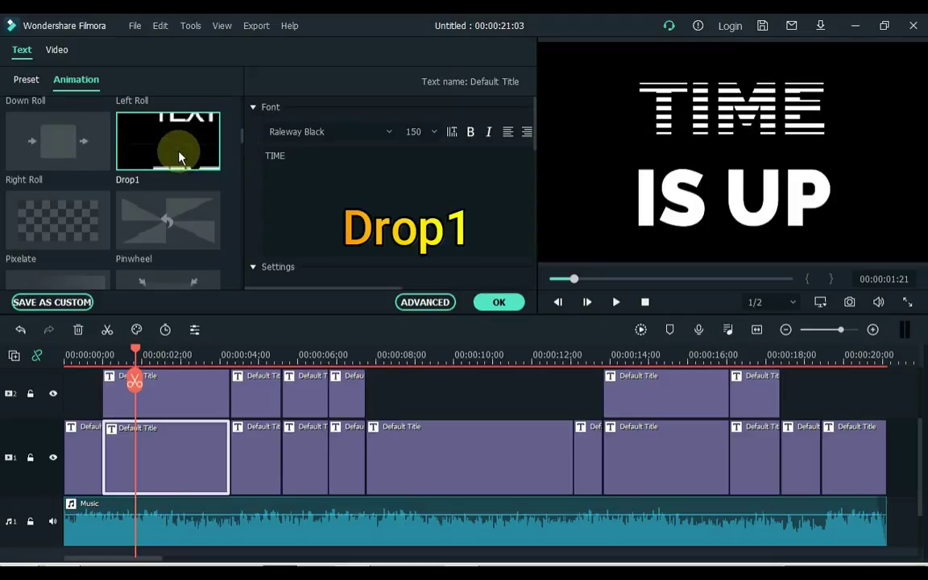
- Apply the Boom! text animation to the first IS UP title on the upper track
click(164, 397)
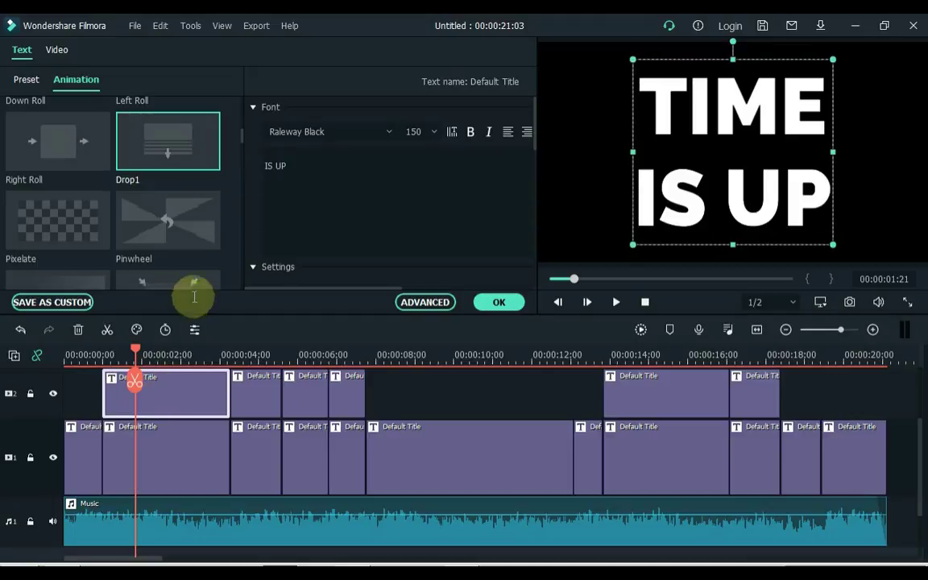
drag(240, 138, 259, 166)
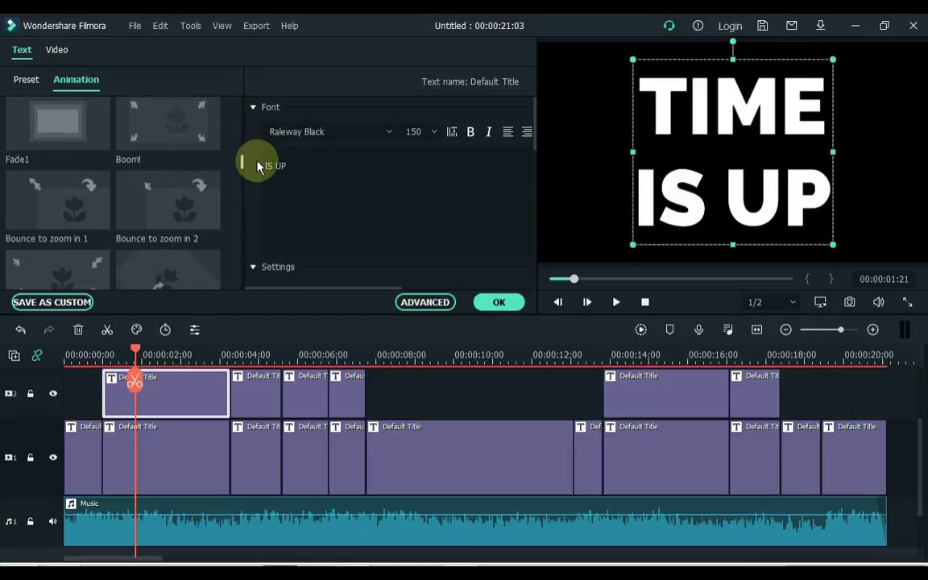
click(151, 143)
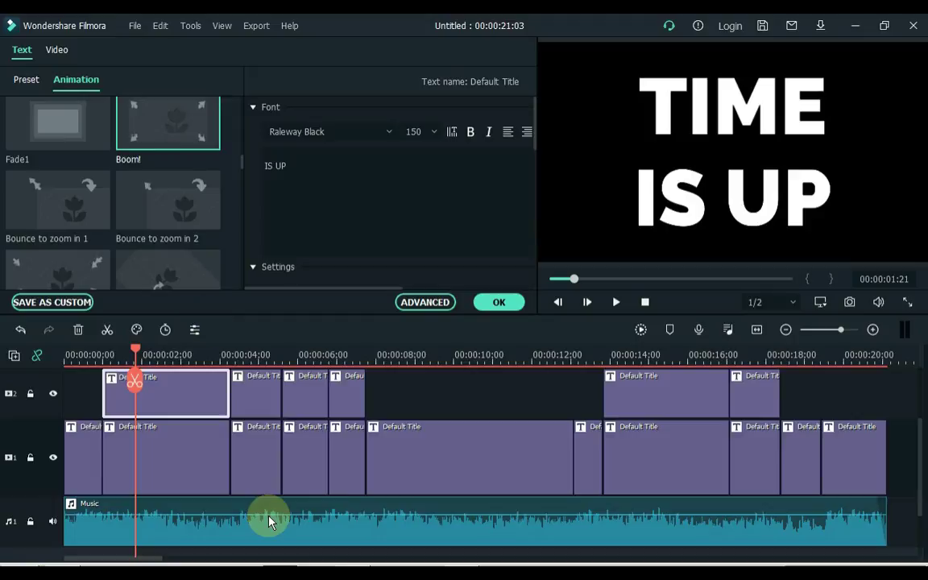
- Apply the Down Dir Insert text animation to the first NOW I'M title on the lower track
click(252, 471)
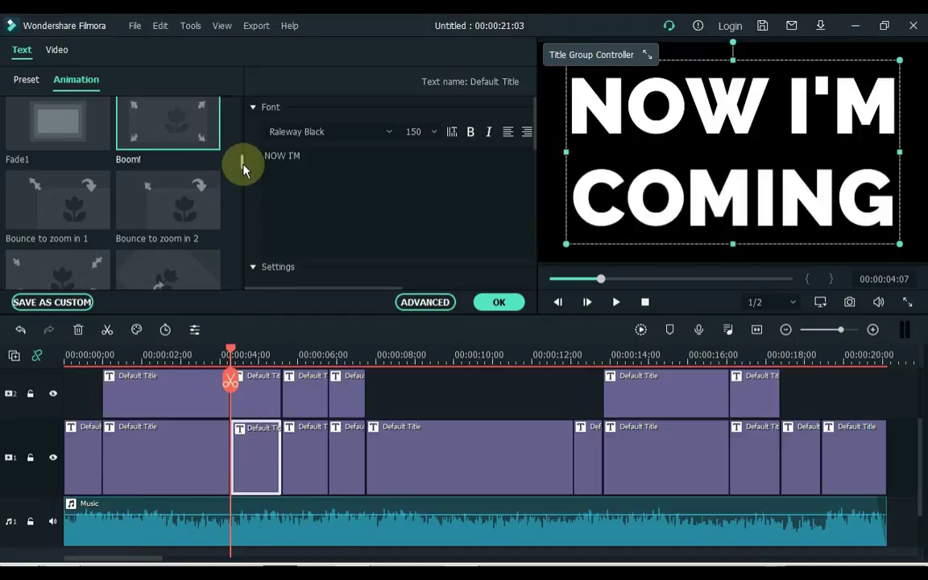
drag(243, 168, 248, 131)
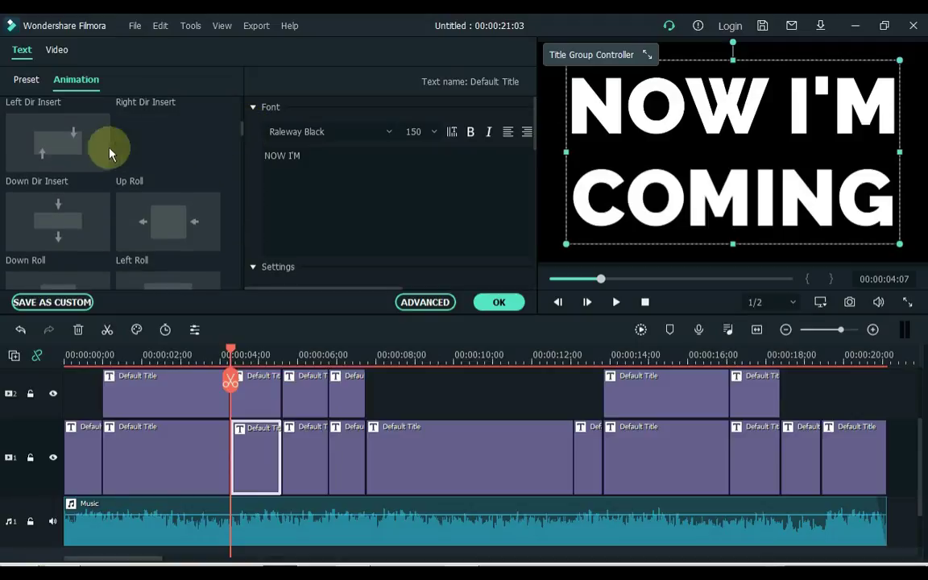
double_click(78, 158)
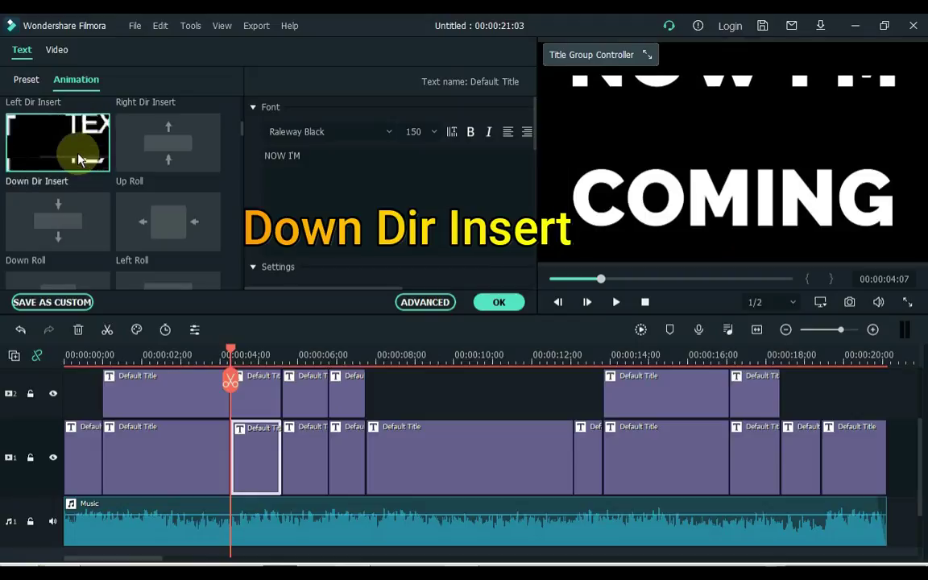
- Apply the Flip Down1 text animation to the first COMING title on the second video track
click(239, 379)
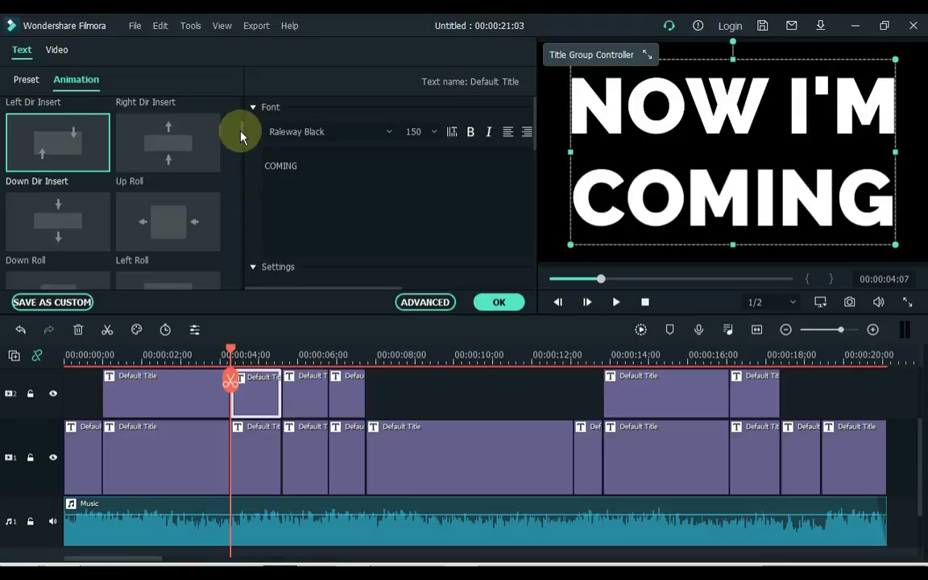
drag(241, 133, 246, 191)
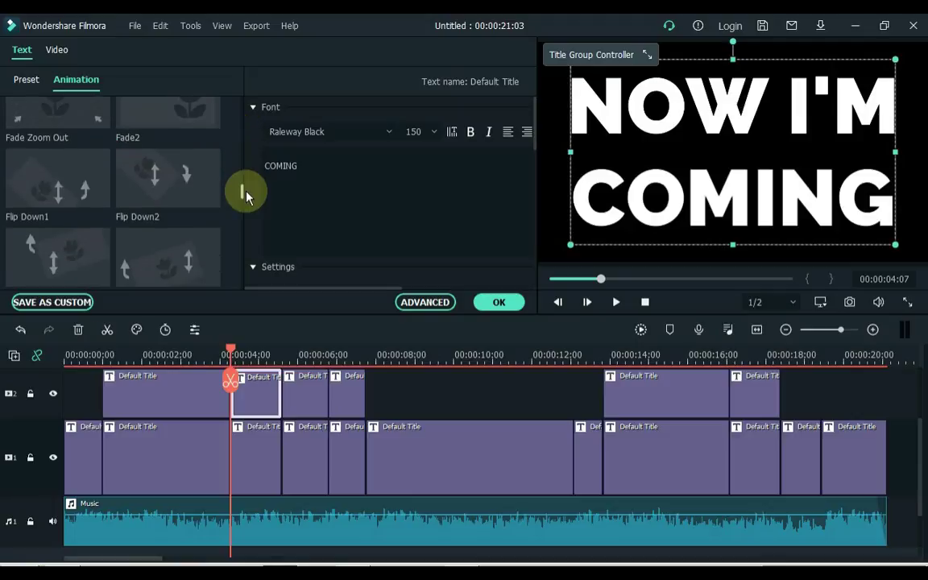
double_click(84, 190)
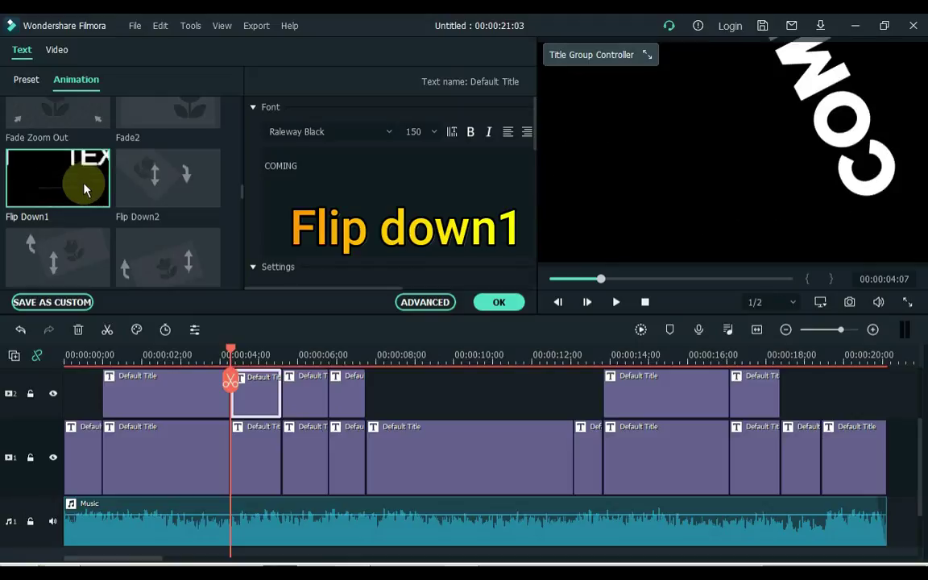
- Apply the Drop1 text animation to the first BACK TO title on the lower track
scroll(278, 431, up, 1)
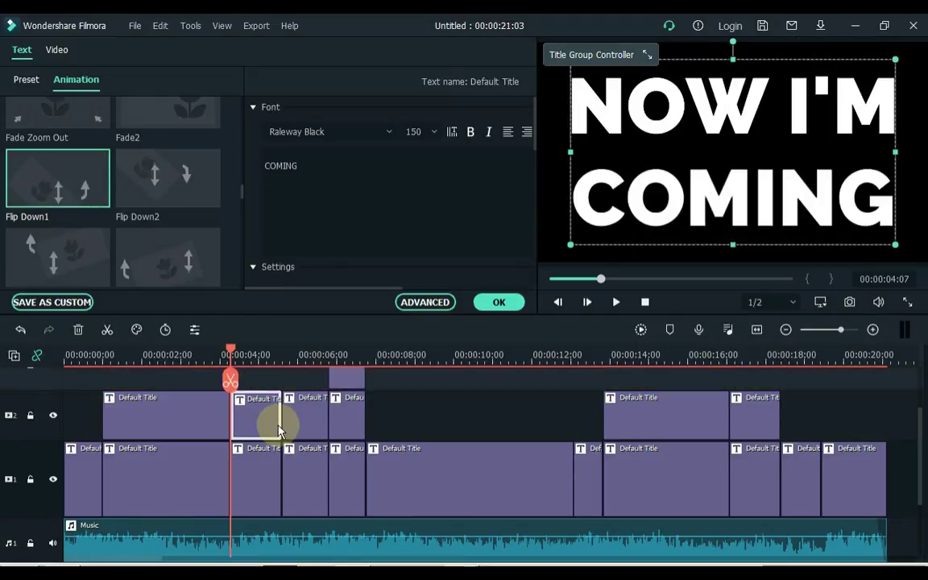
click(294, 476)
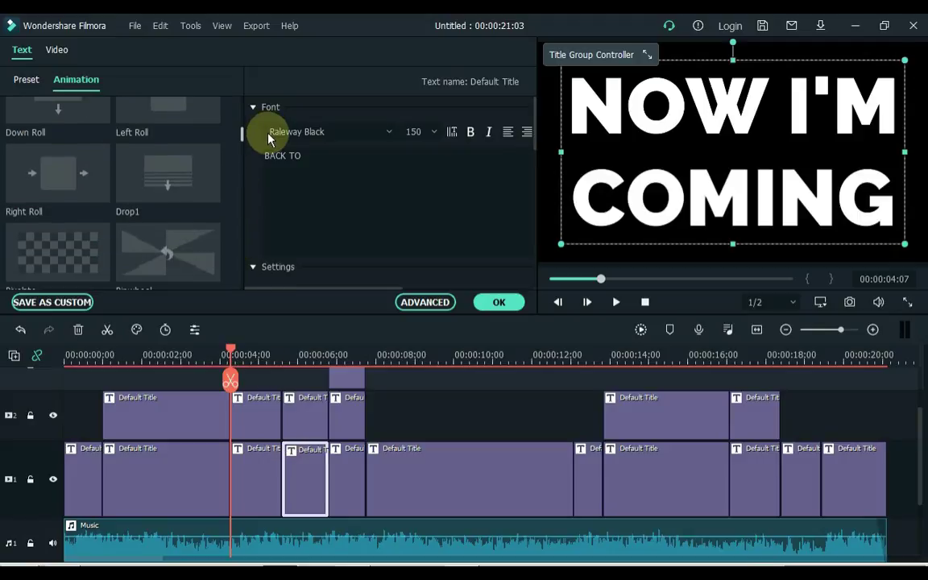
click(302, 473)
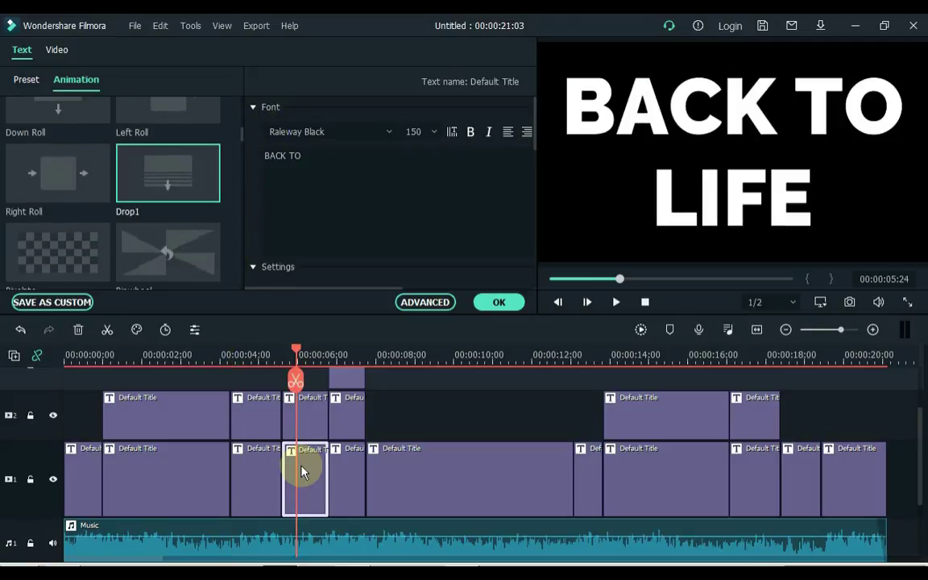
click(187, 183)
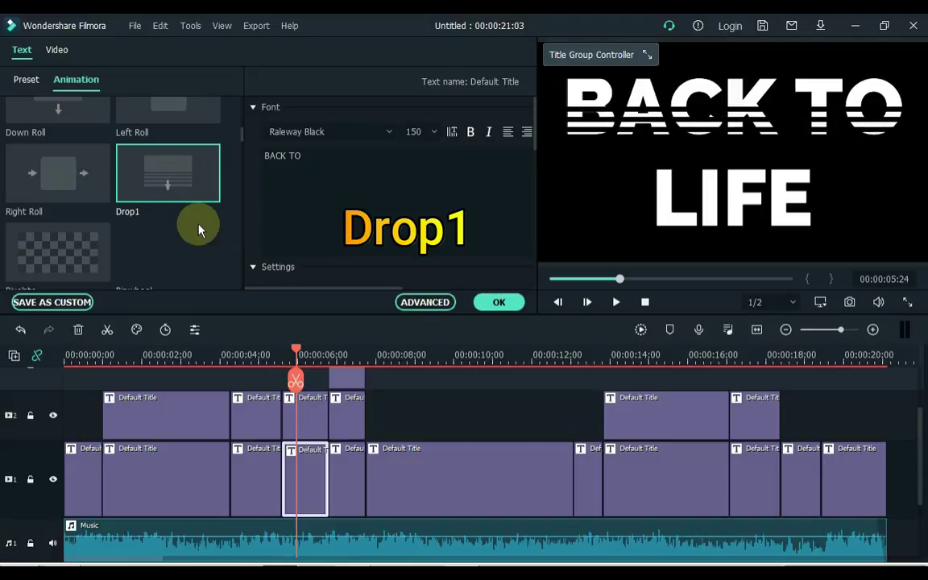
- Apply the Move to left text animation to the LIFE title above the first BACK TO title
click(306, 420)
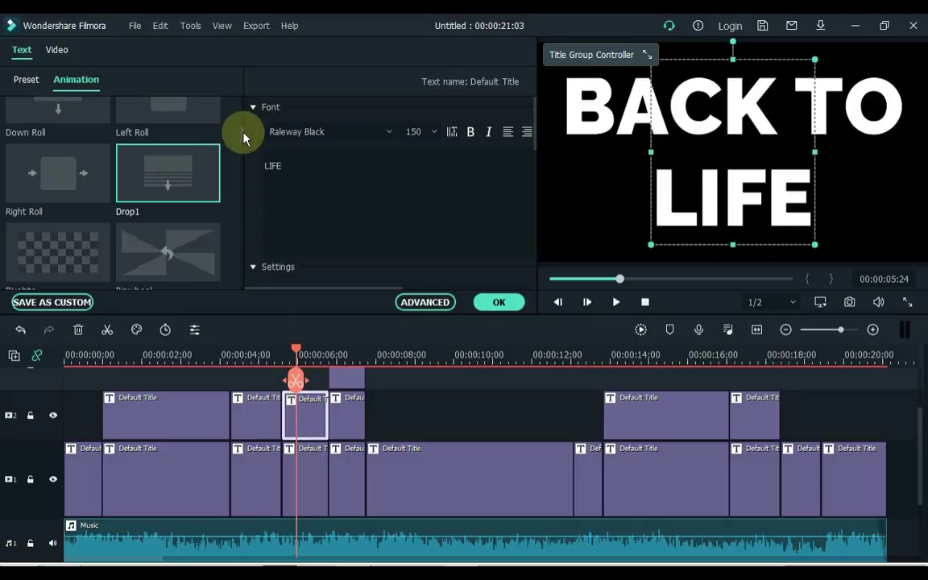
drag(242, 134, 249, 200)
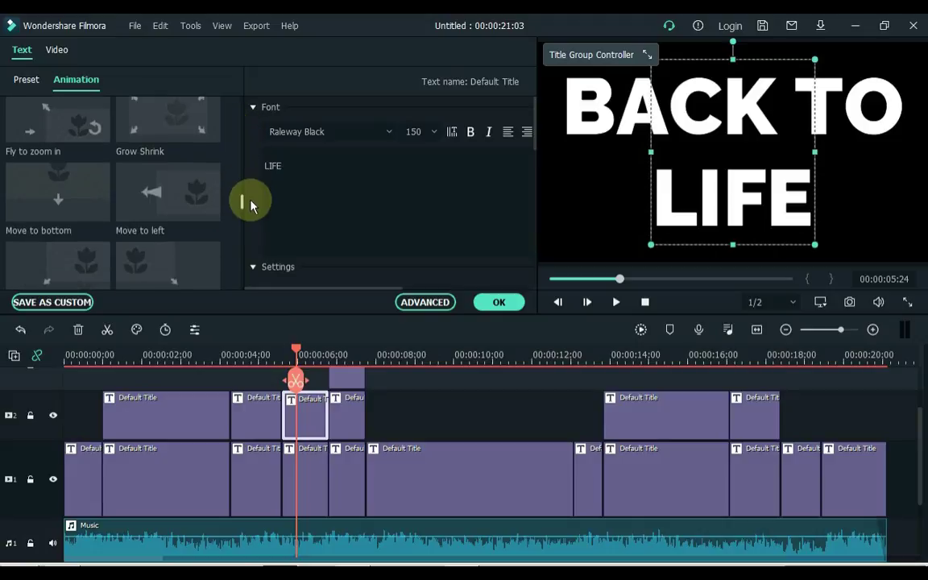
double_click(172, 210)
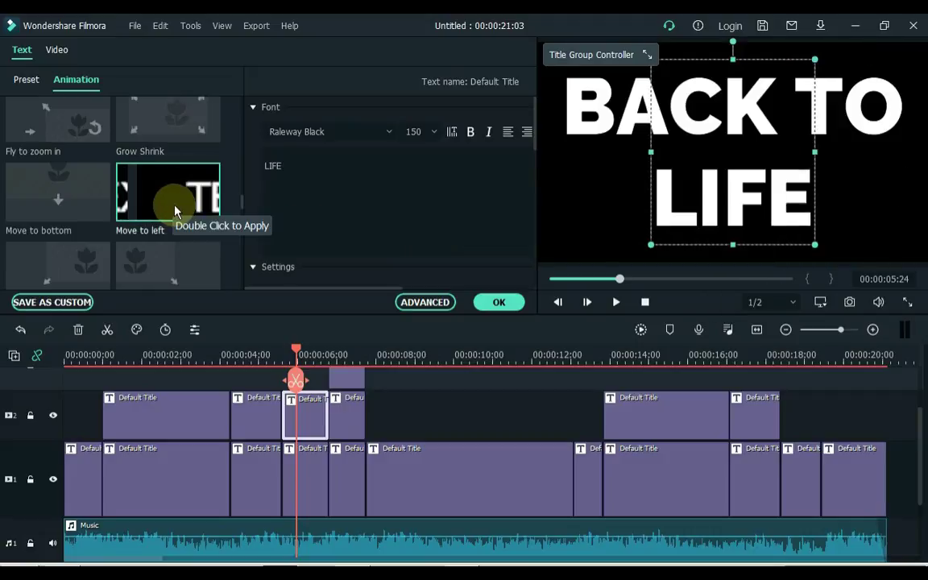
- Apply the Grow Shrink text animation to the TAKING title and Type Writer to the I AM title above it
click(340, 468)
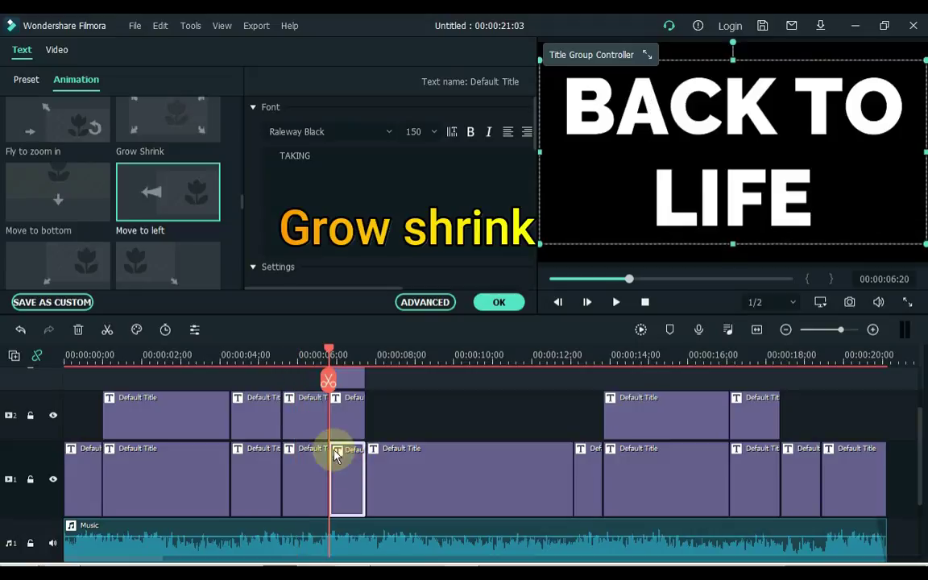
double_click(159, 140)
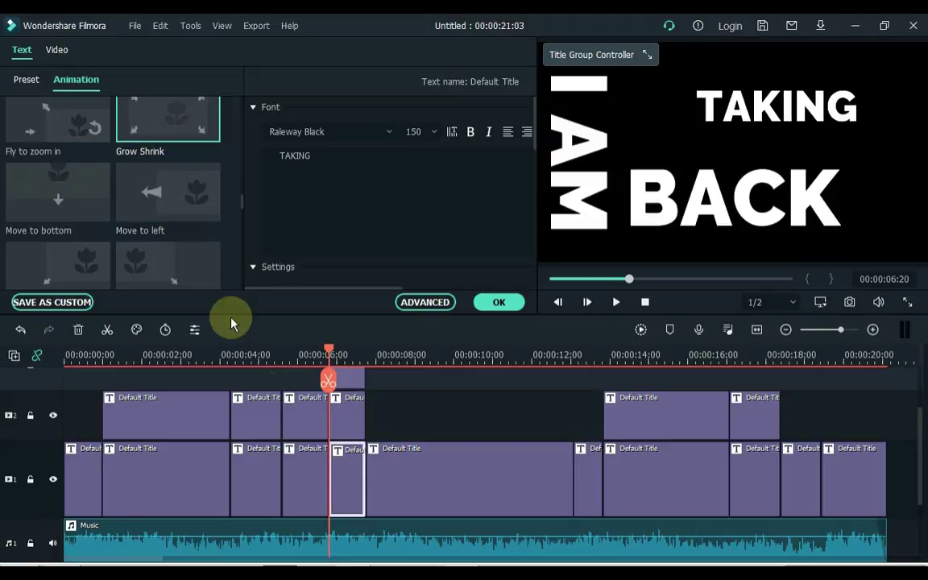
click(338, 420)
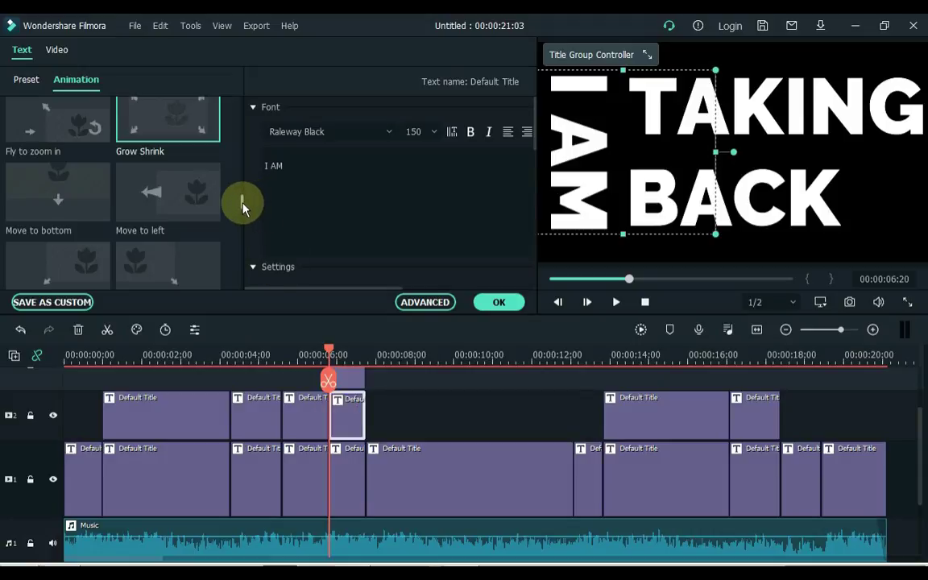
drag(244, 201, 238, 103)
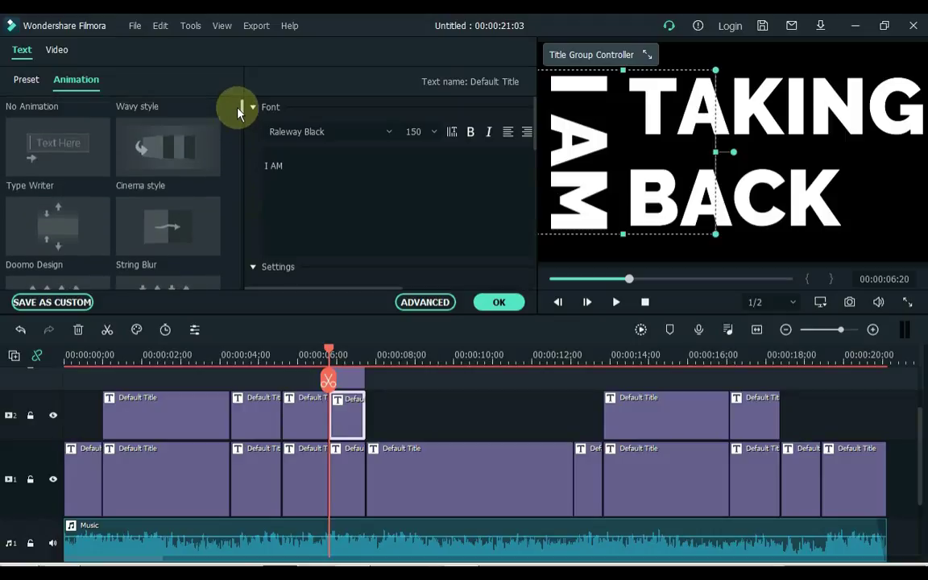
double_click(65, 178)
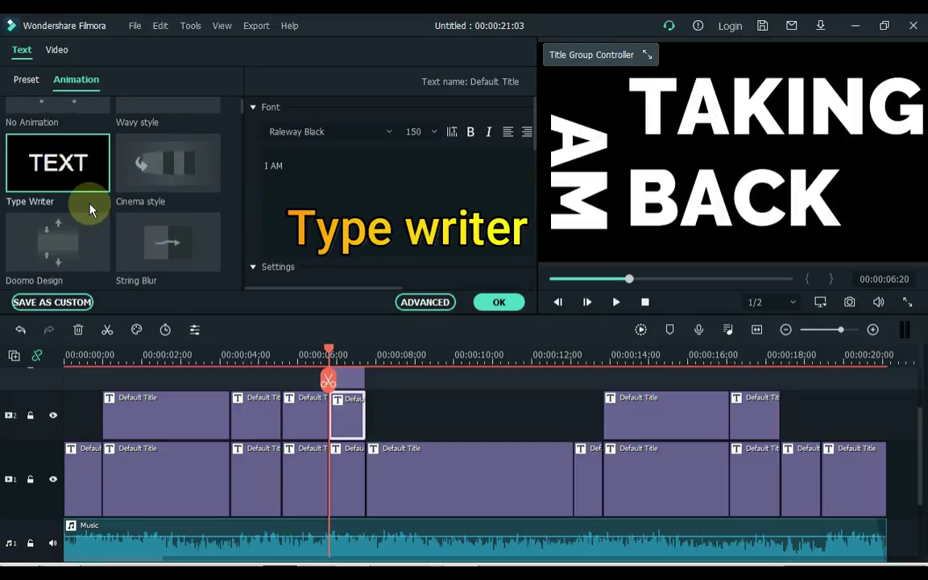
- Apply the Type Writer text animation to the BACK title on the third video track
scroll(359, 435, up, 1)
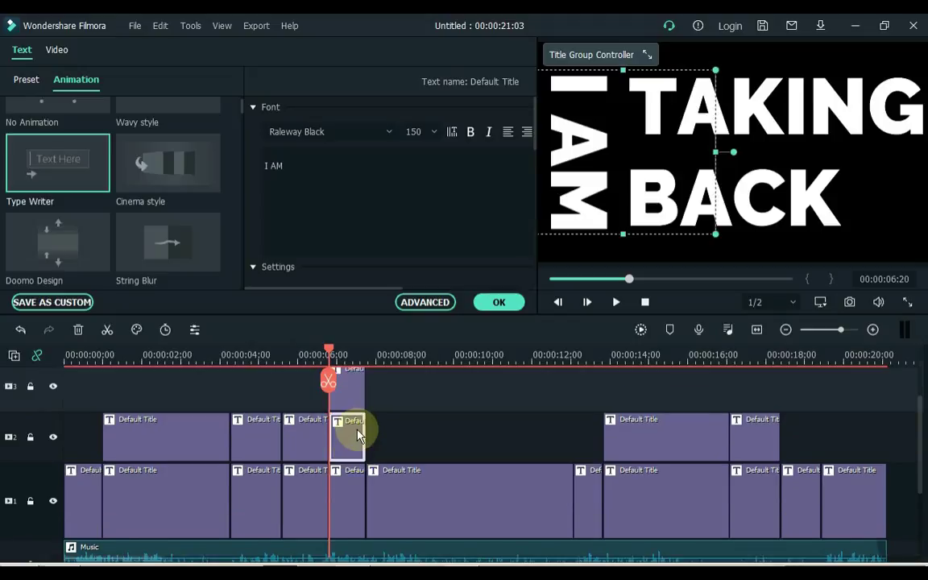
click(346, 388)
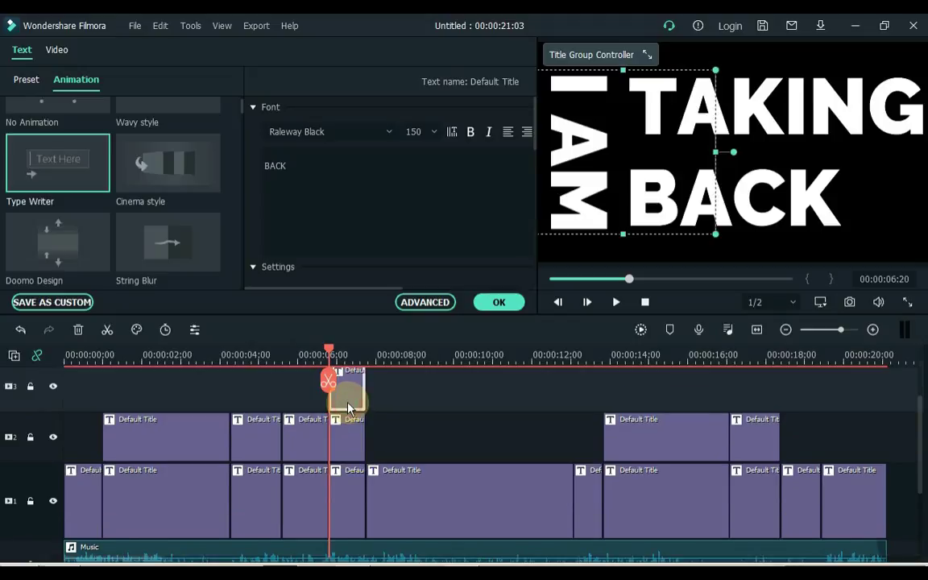
click(84, 185)
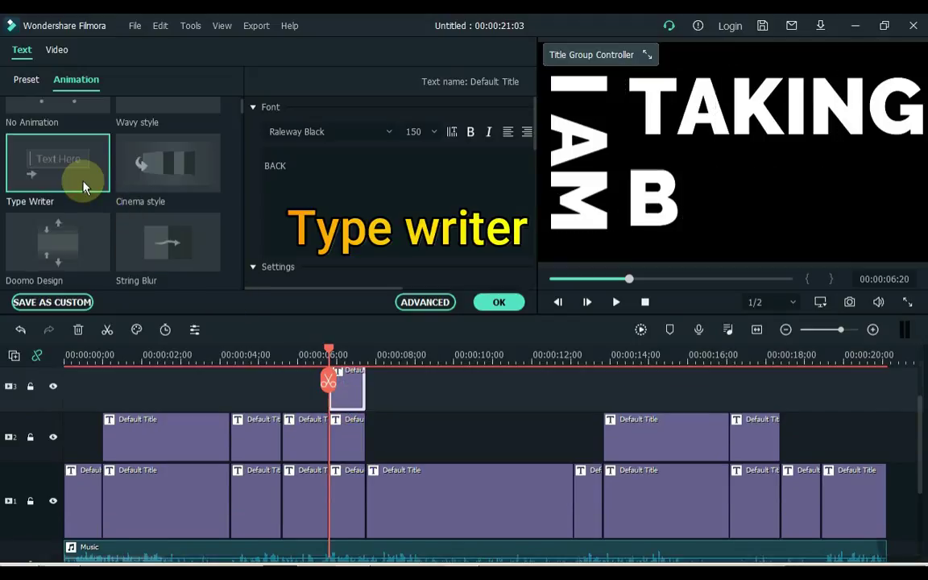
- Apply the Random text animation to the long TO MY LOVE title on the lower track
click(409, 503)
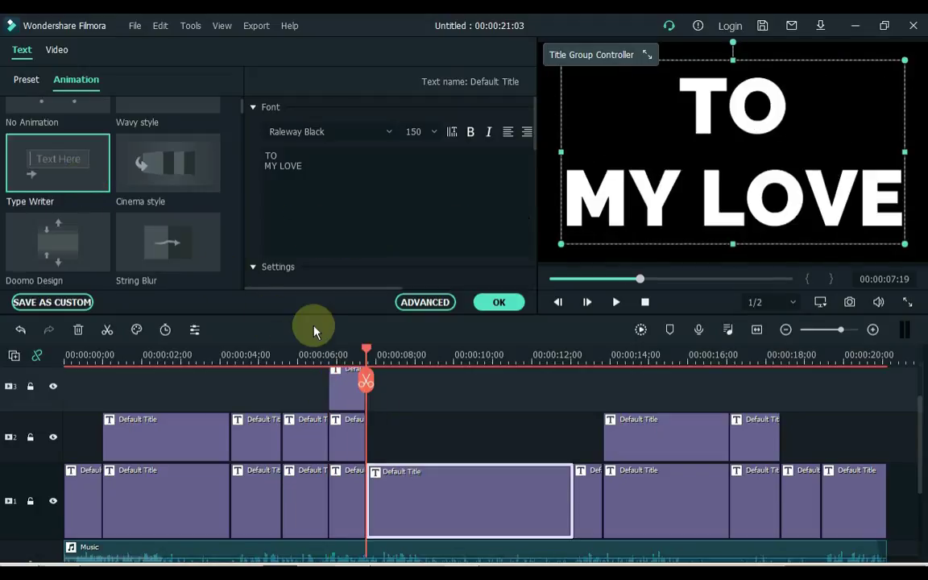
scroll(242, 110, down, 3)
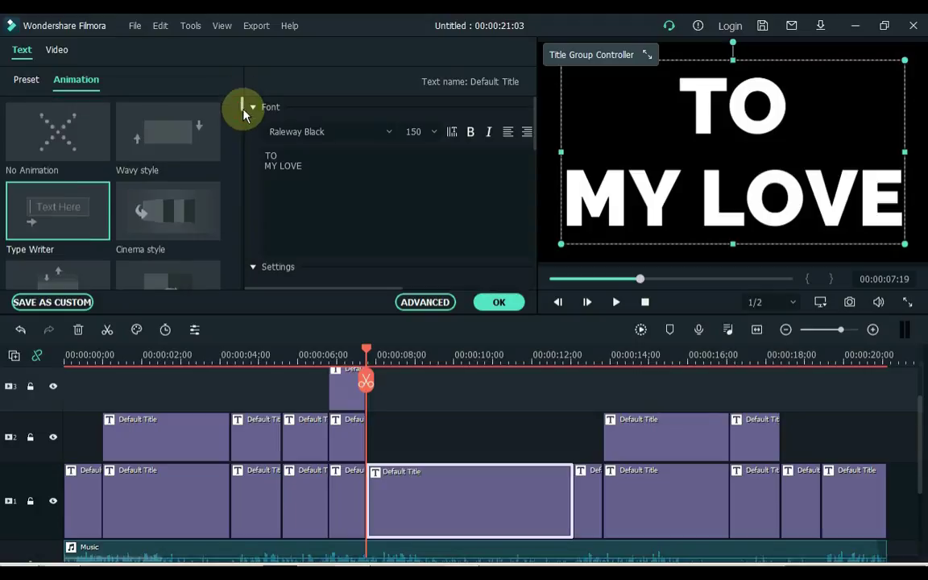
mouse_move(218, 139)
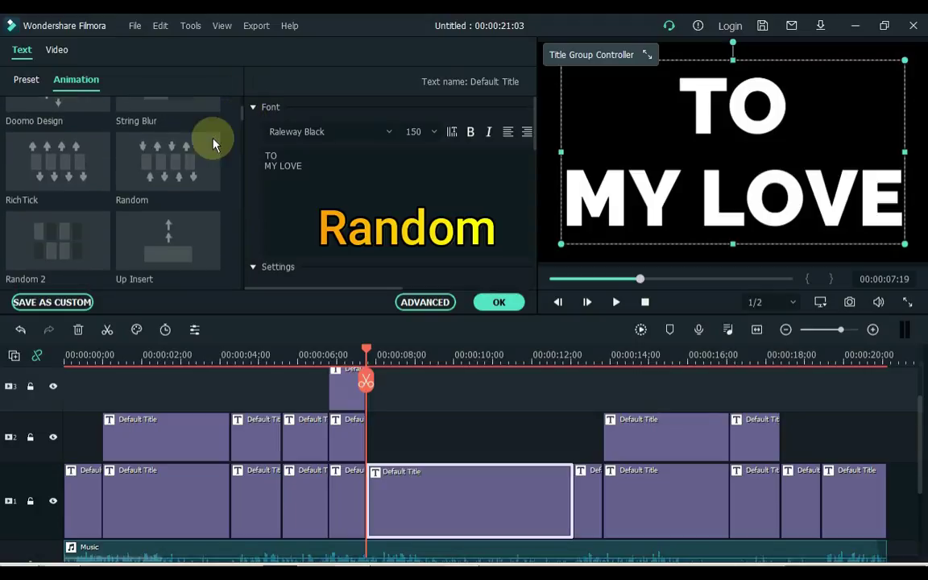
click(187, 177)
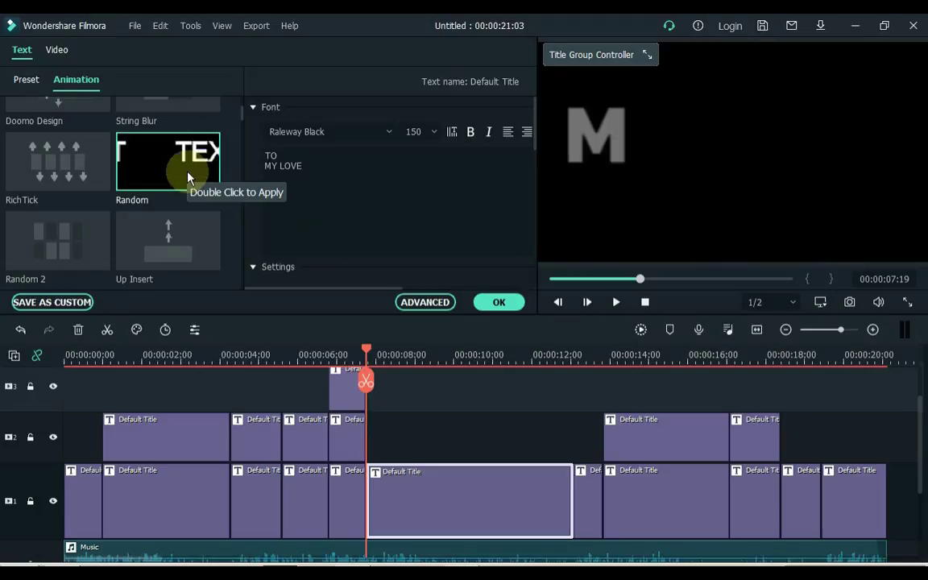
- Apply the Down Up 2 text animation to the second SORRY YOUR title
click(587, 494)
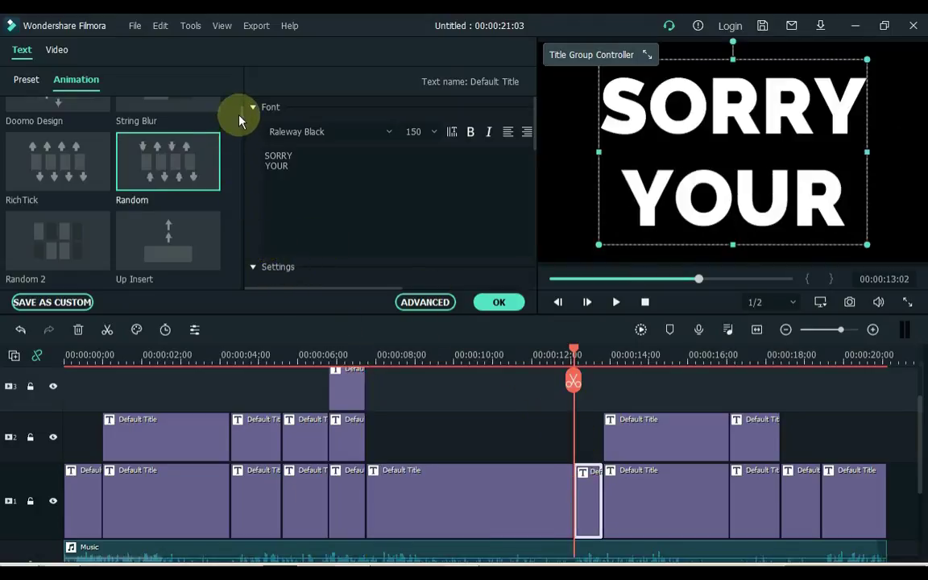
drag(242, 108, 242, 170)
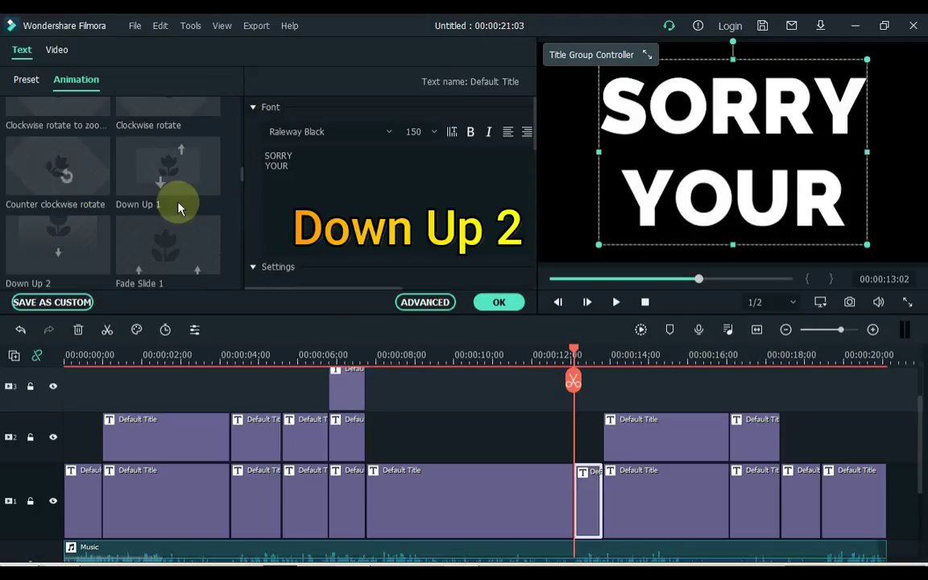
mouse_move(45, 213)
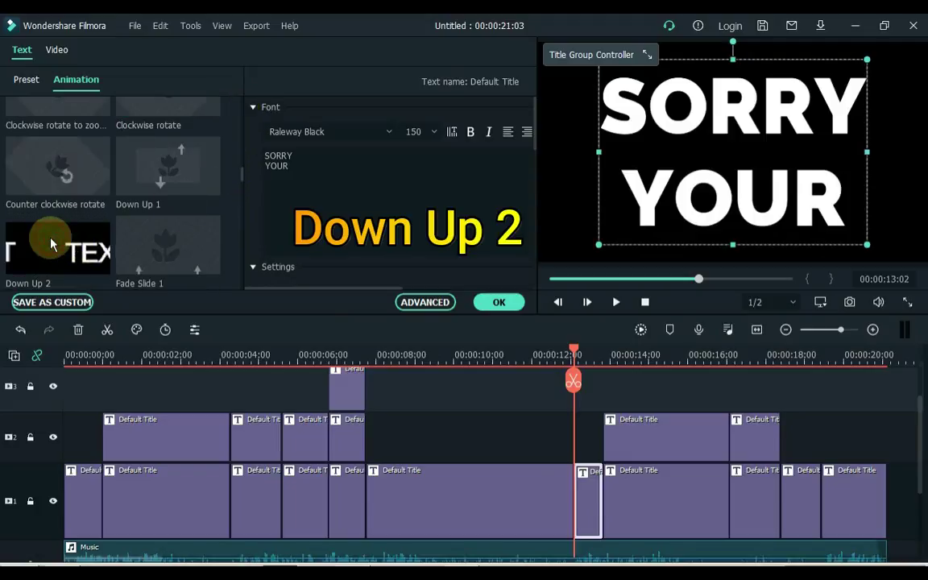
click(50, 244)
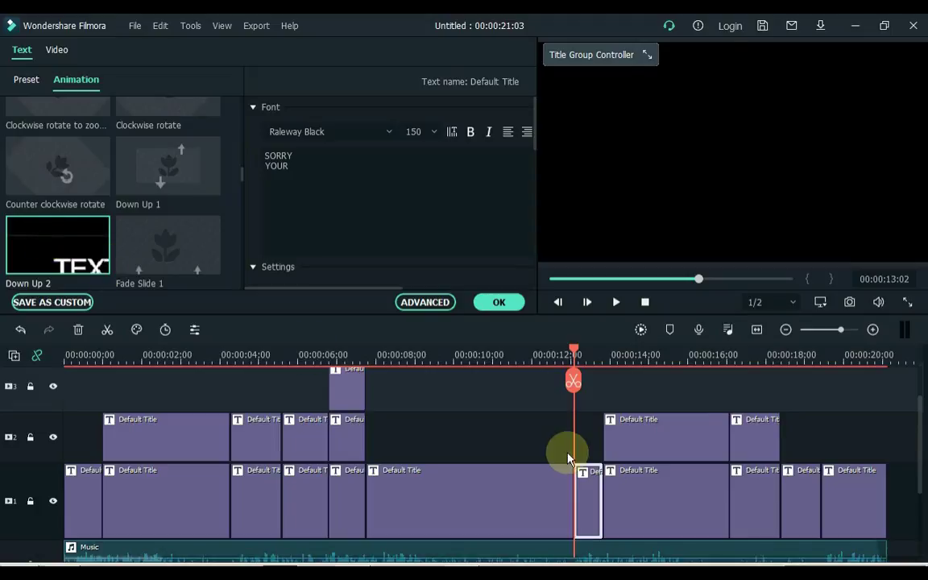
- Apply the Down Up 1 text animation to the second TIME title on the lower track
click(628, 494)
click(650, 501)
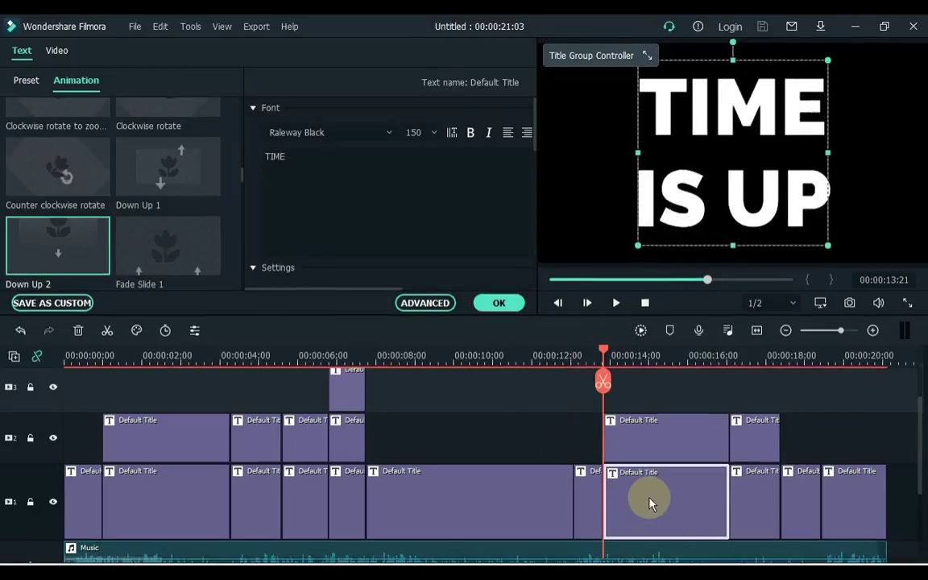
click(186, 179)
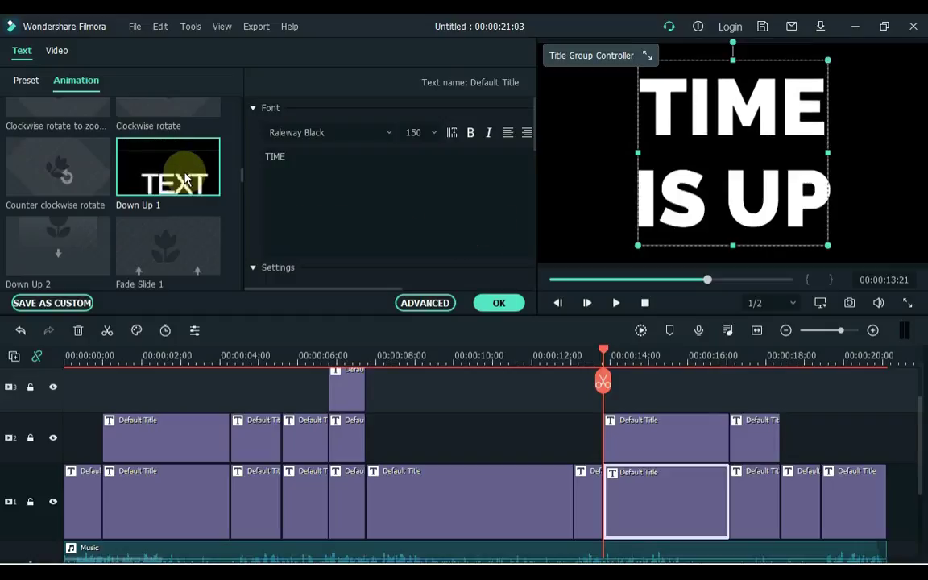
- Apply the String Blur text animation to the second IS UP title on the second video track
click(636, 436)
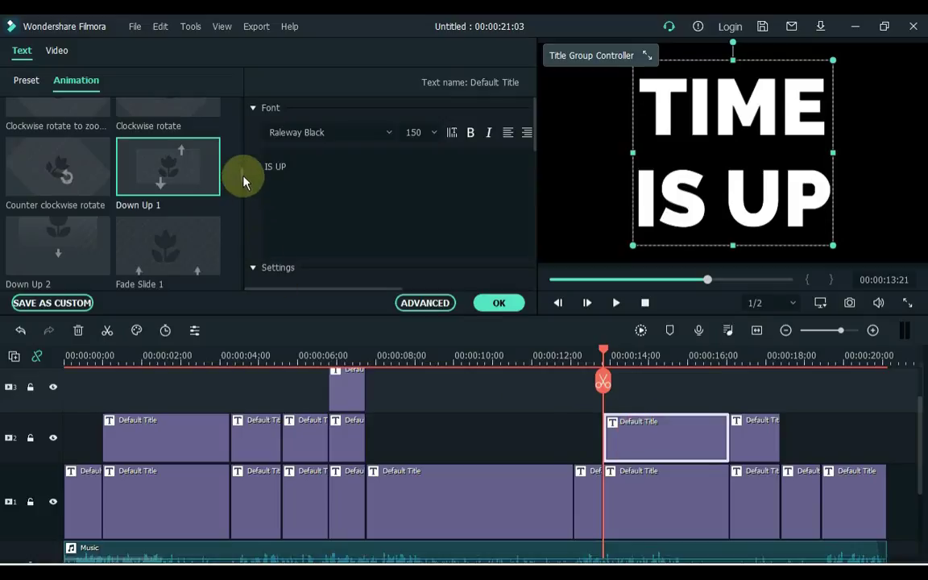
drag(242, 173, 242, 107)
scroll(242, 107, down, 2)
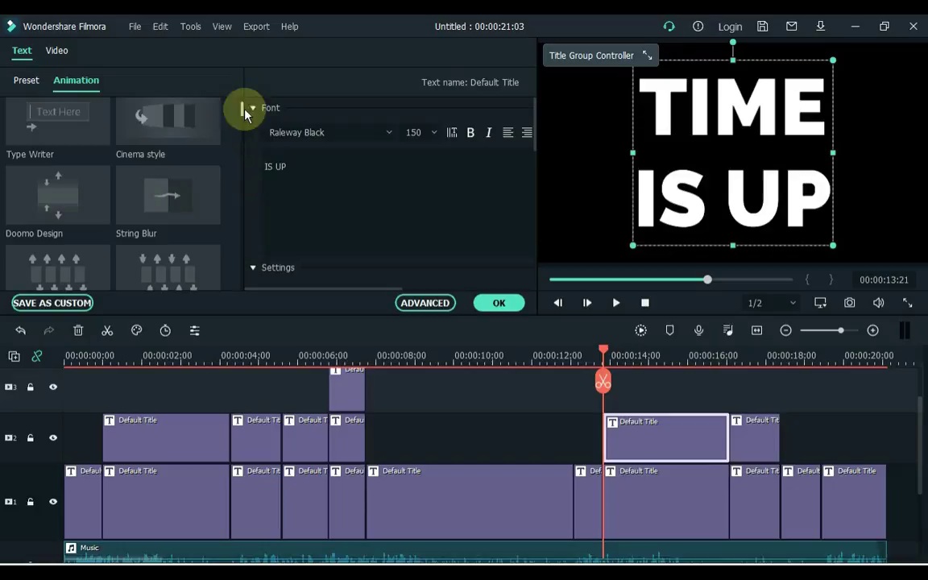
click(199, 201)
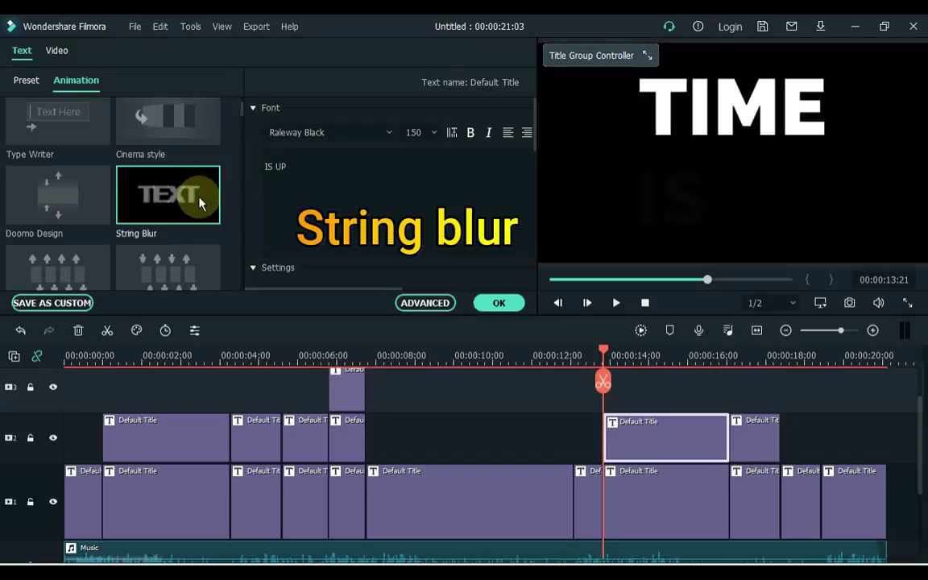
- Apply the Crosszoom text animation to the second NOW I'M title on the lower track
click(760, 506)
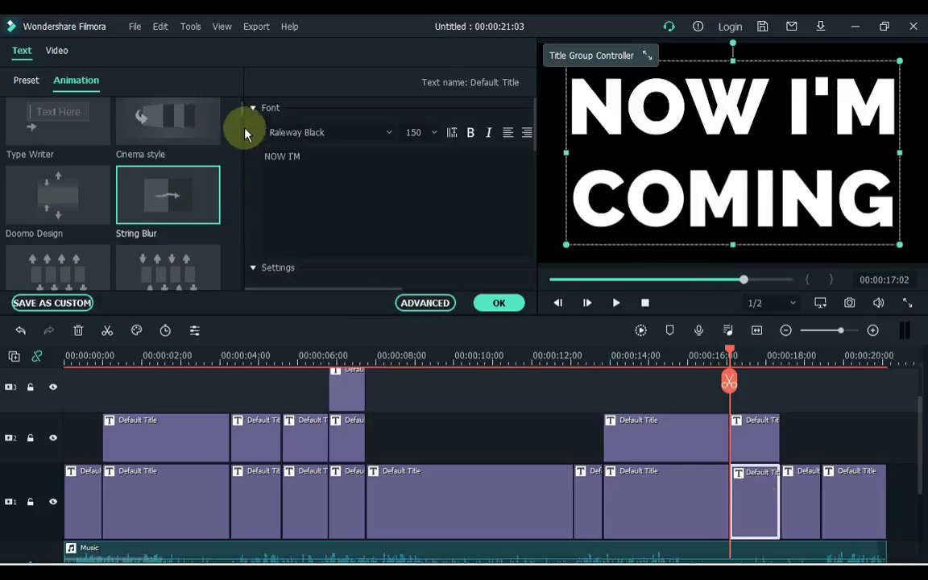
drag(241, 114, 245, 145)
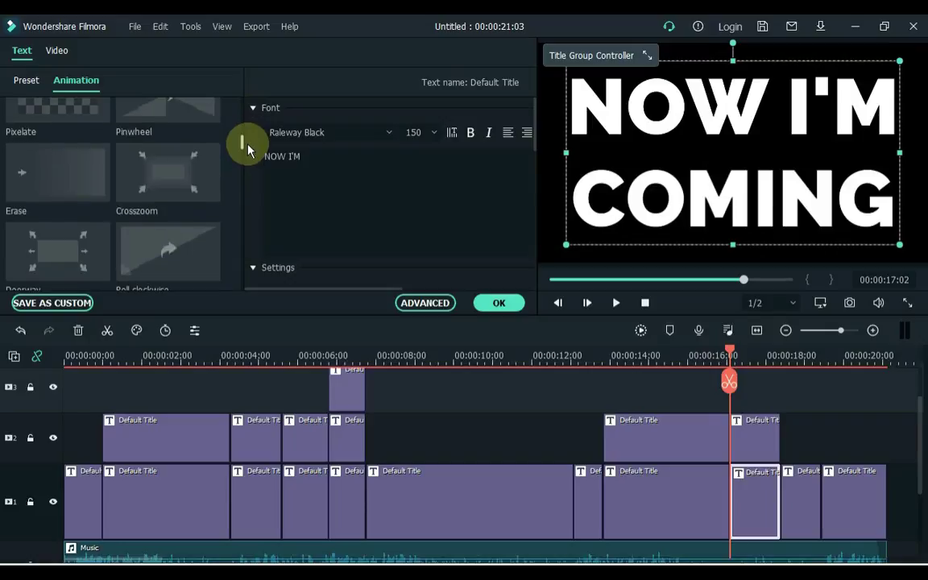
click(177, 182)
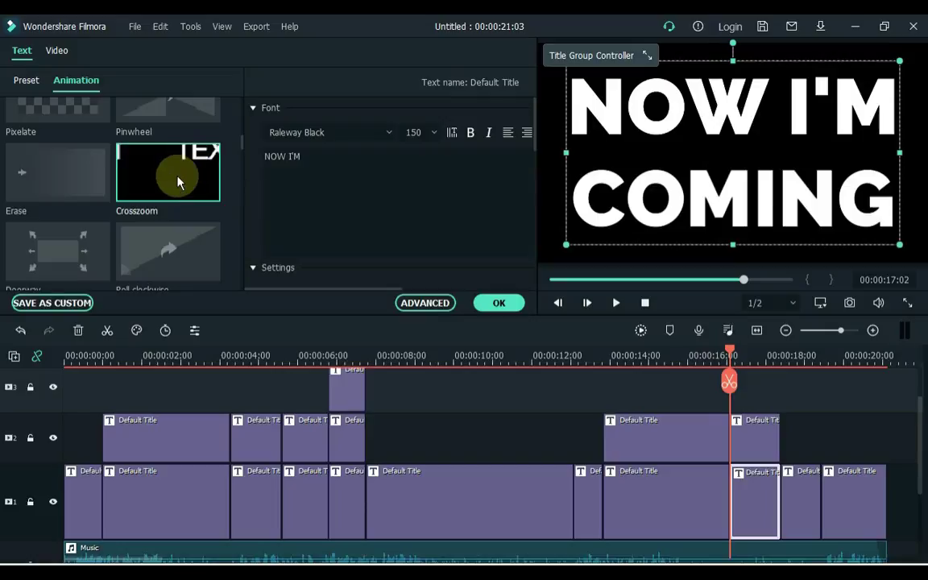
- Apply the Bounce to zoom out 1 text animation to the second COMING title on the second video track
click(755, 446)
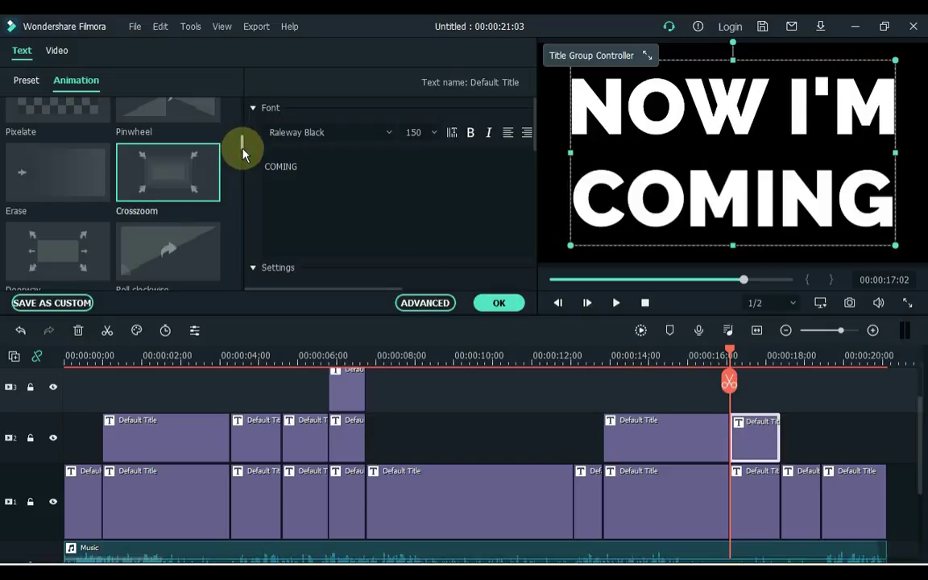
drag(243, 153, 246, 170)
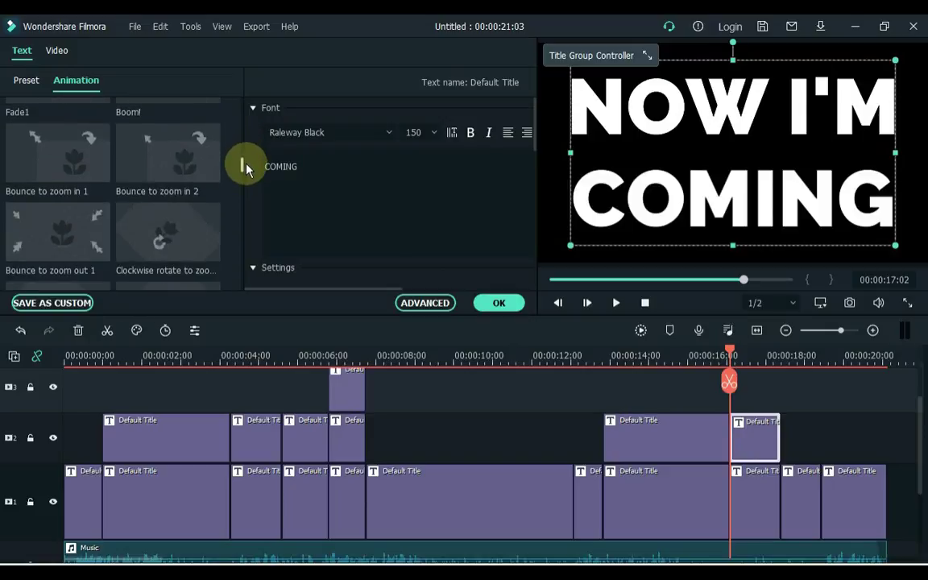
click(73, 252)
double_click(73, 252)
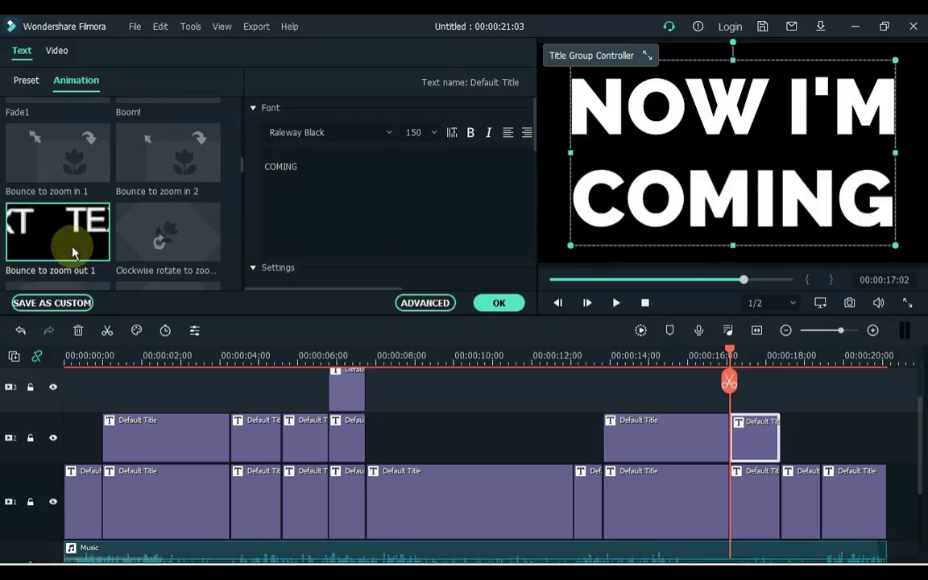
- Apply the Zoom in 2 text animation to the second BACK TO title on the lower track
click(795, 487)
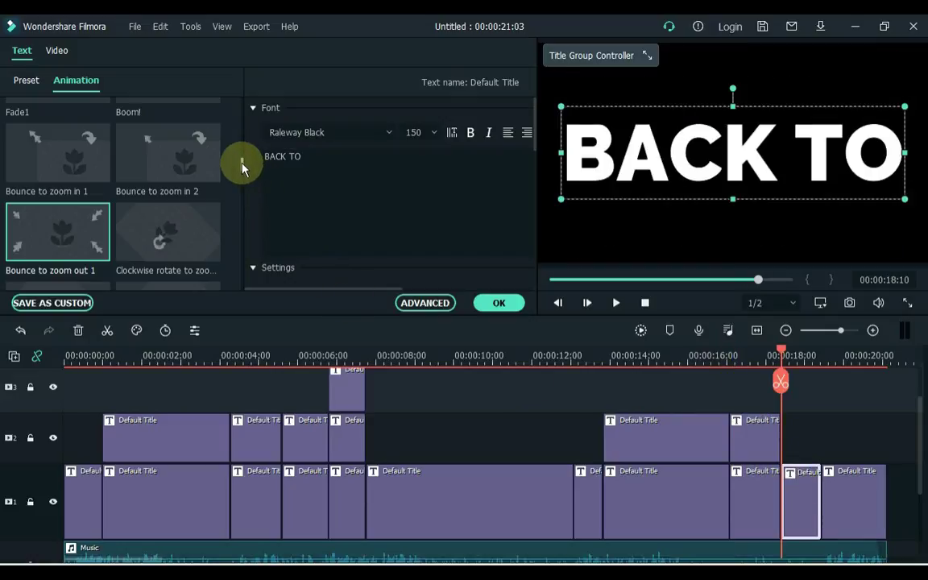
drag(241, 167, 254, 255)
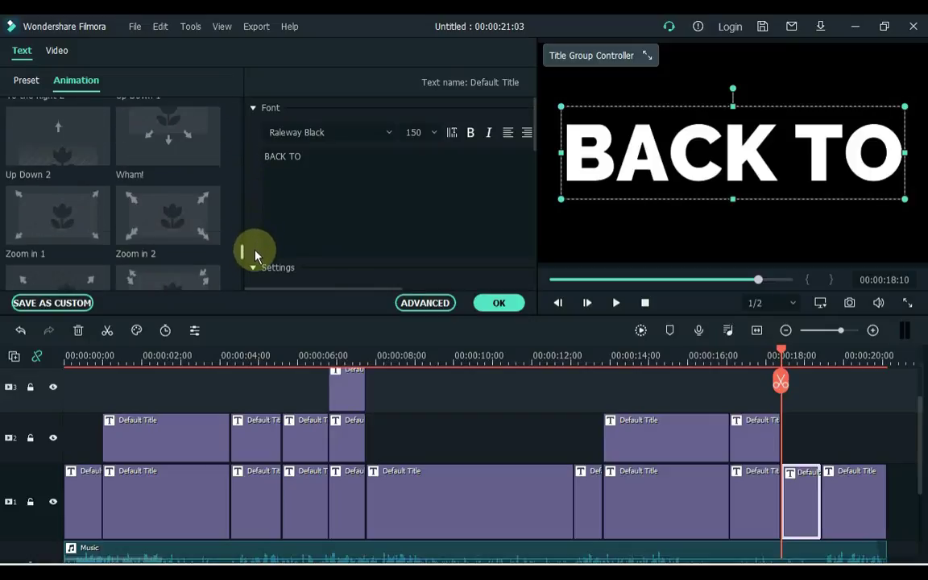
click(194, 234)
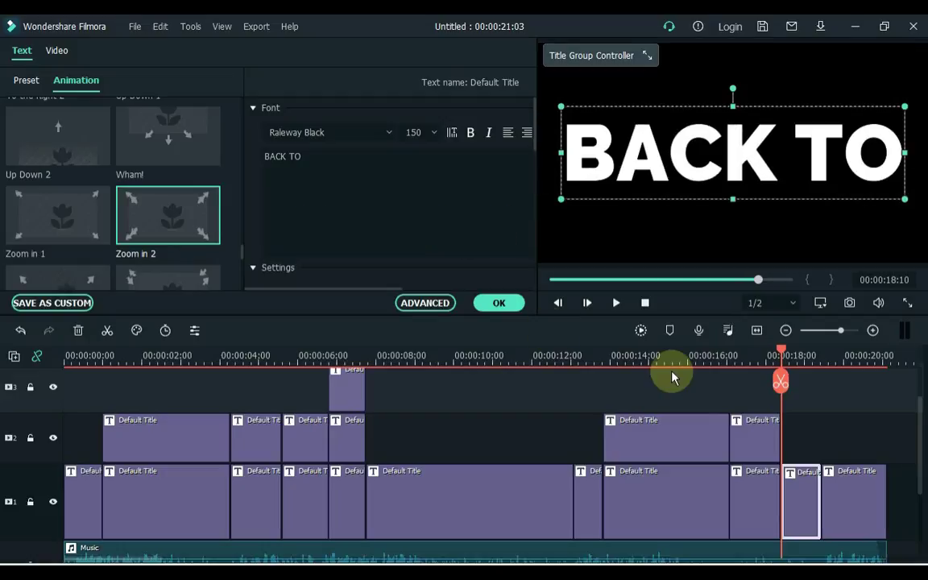
- Apply the Type Writer text animation to the final LIFE title, then finish title editing and deselect the clip
click(854, 491)
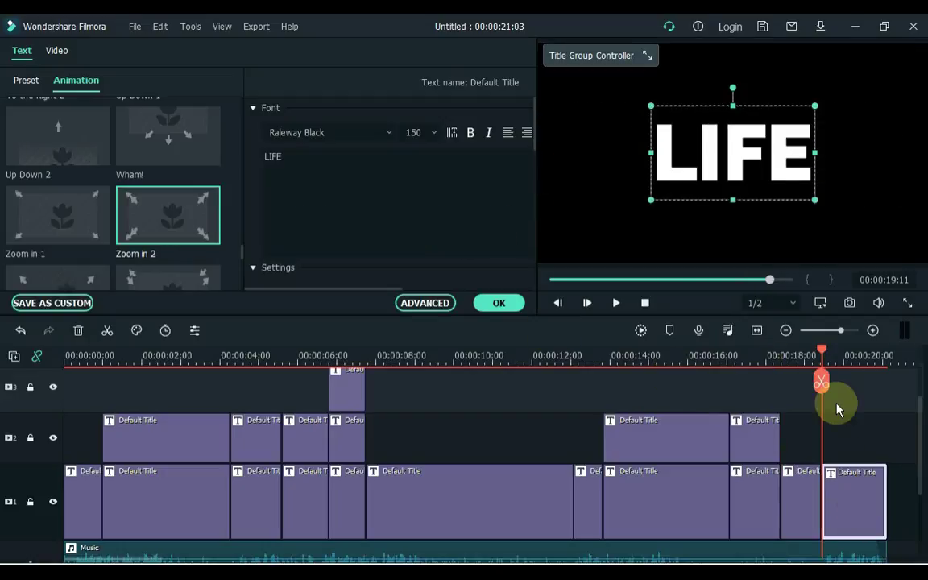
drag(242, 251, 239, 106)
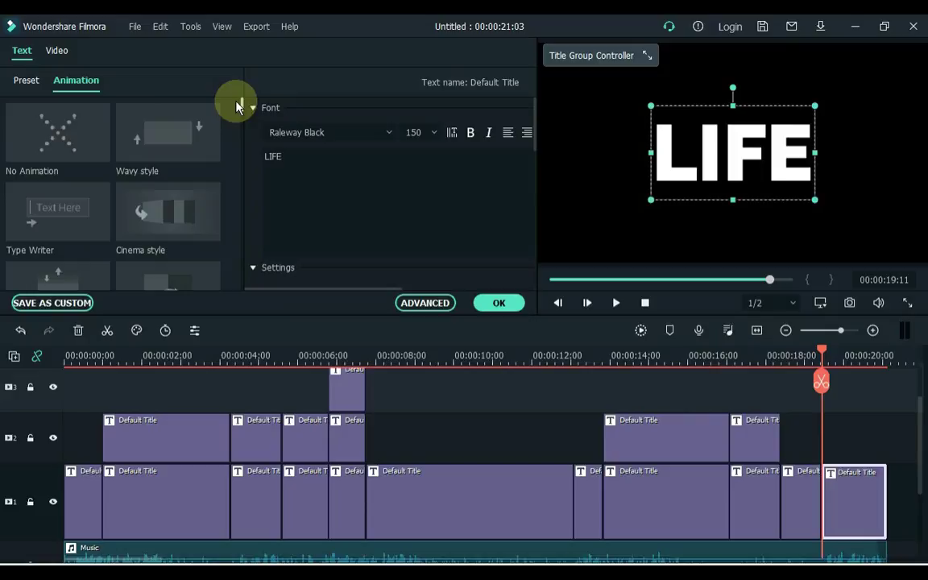
click(85, 198)
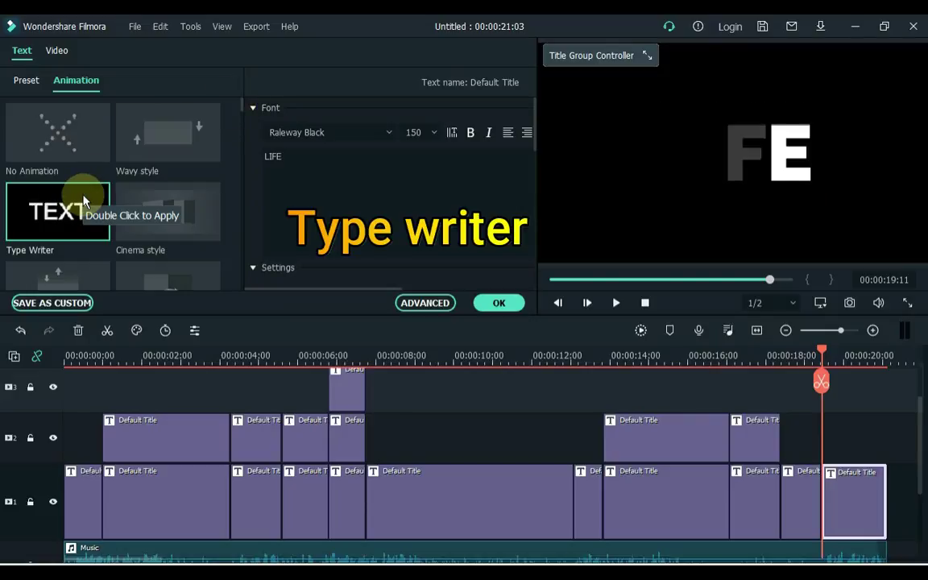
click(510, 306)
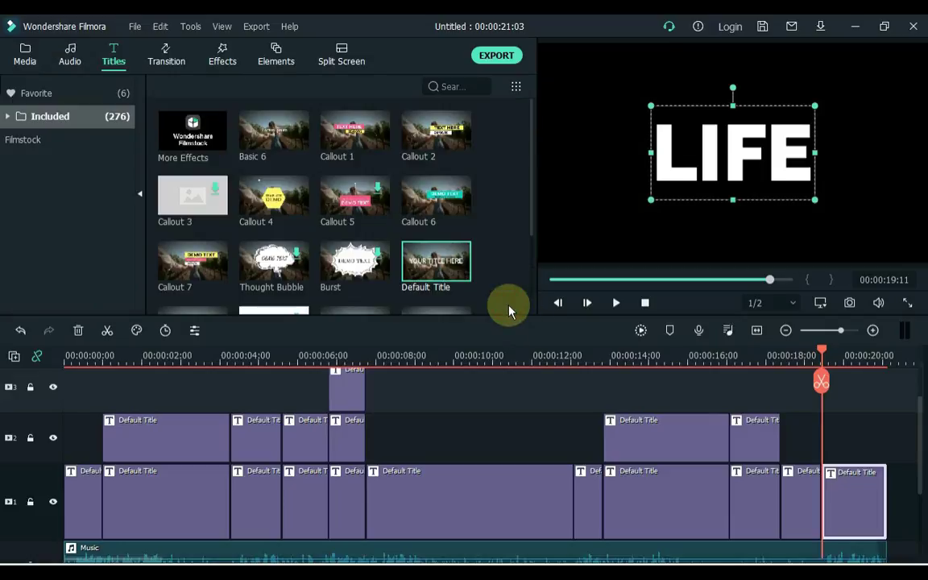
click(874, 433)
click(904, 448)
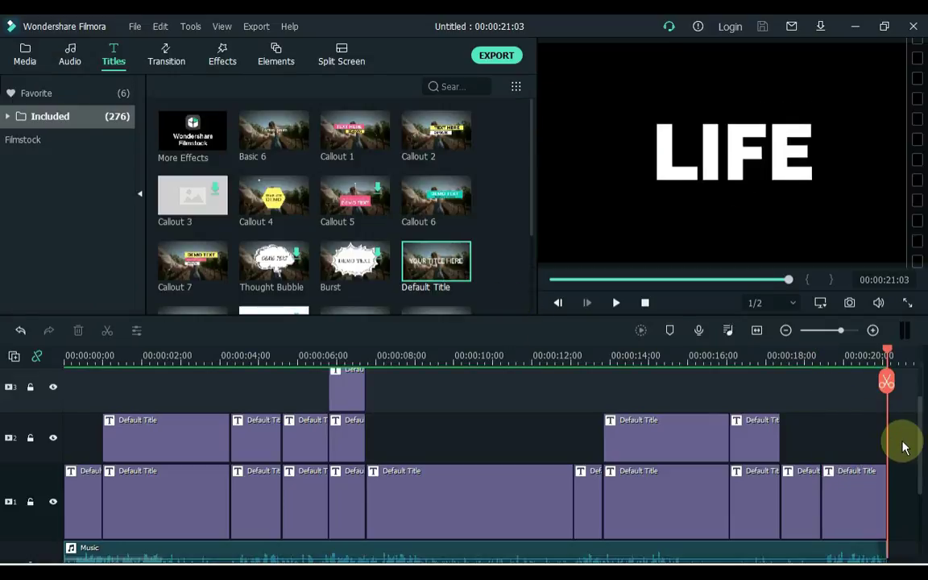
- Export the project as an MP4 named My Video and show the exported file in its folder
click(488, 58)
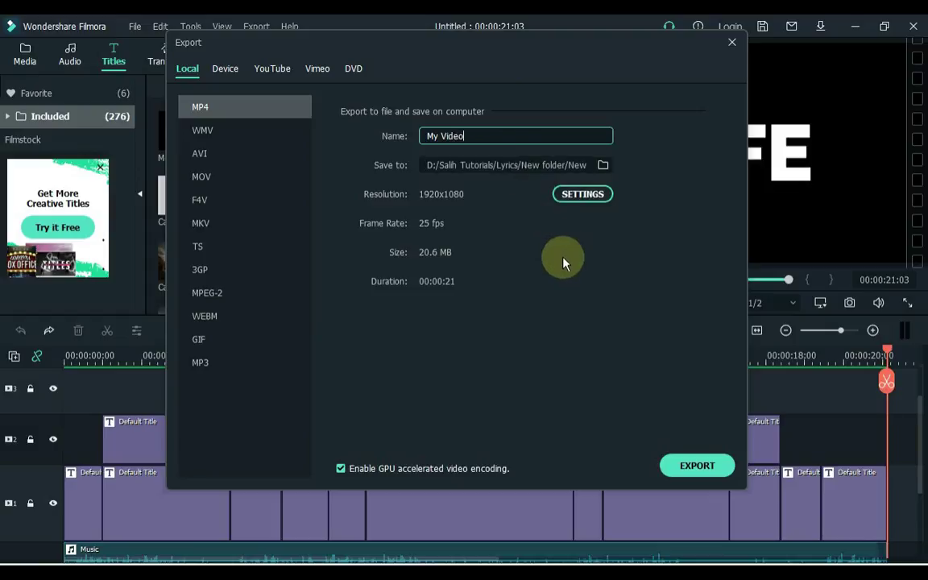
click(676, 469)
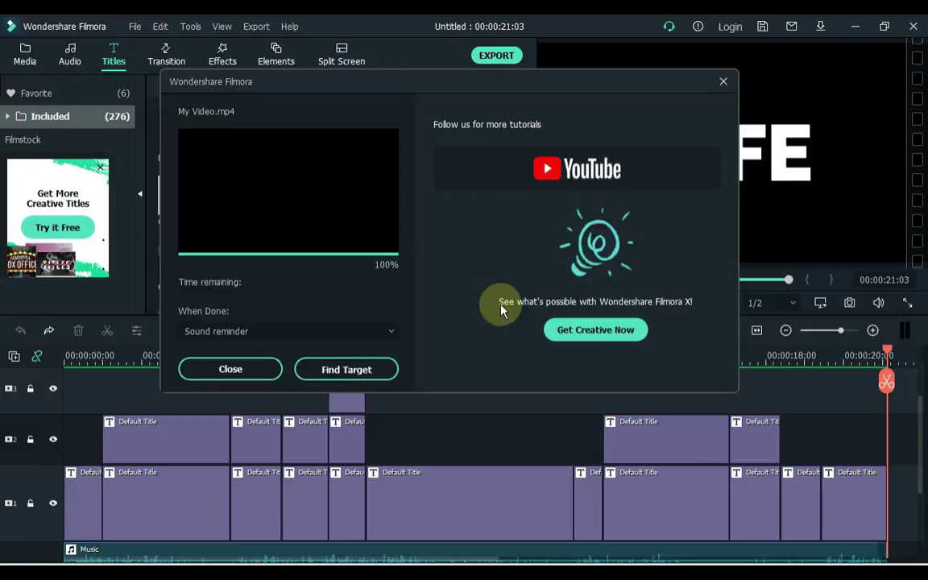
click(367, 370)
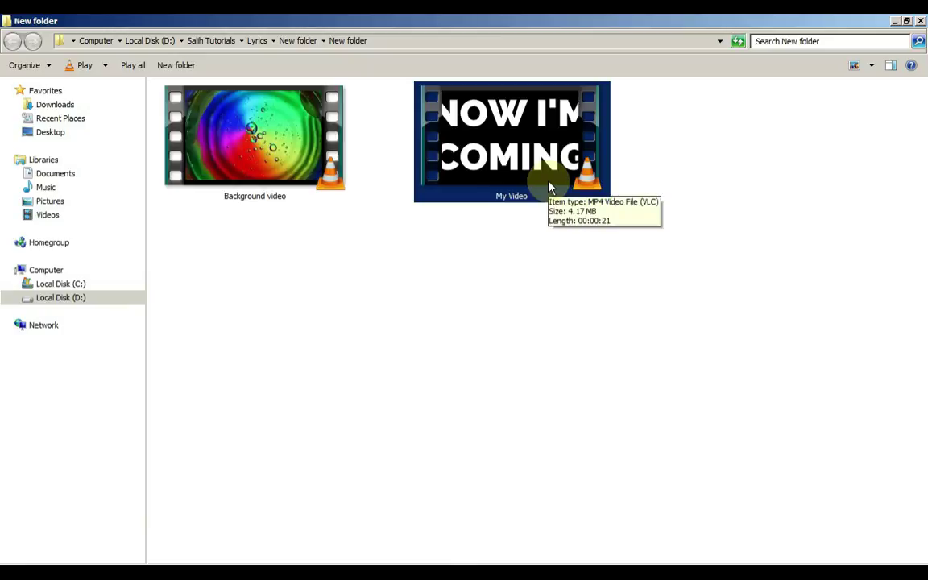
- Switch back to Filmora and clear every title and music clip from the timeline
key(alt+Tab)
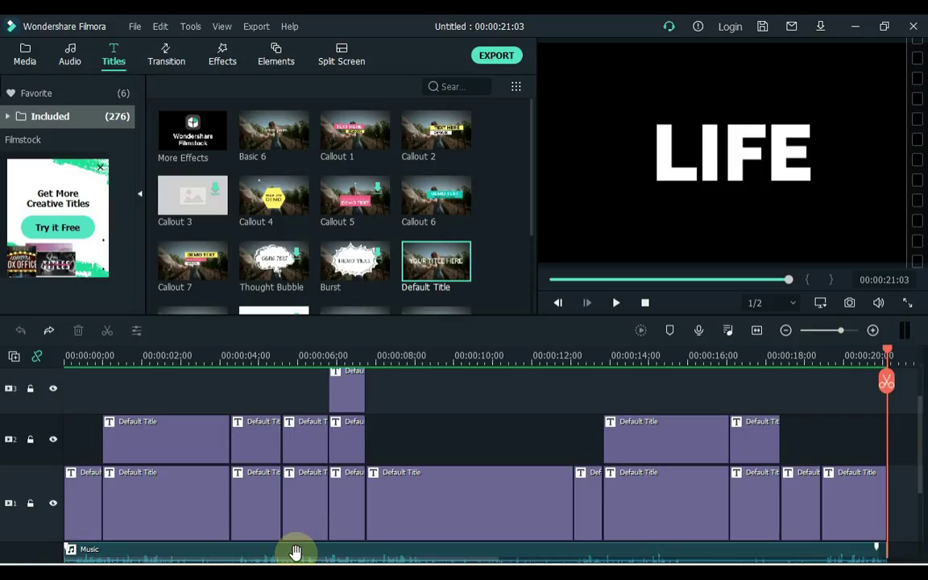
click(25, 56)
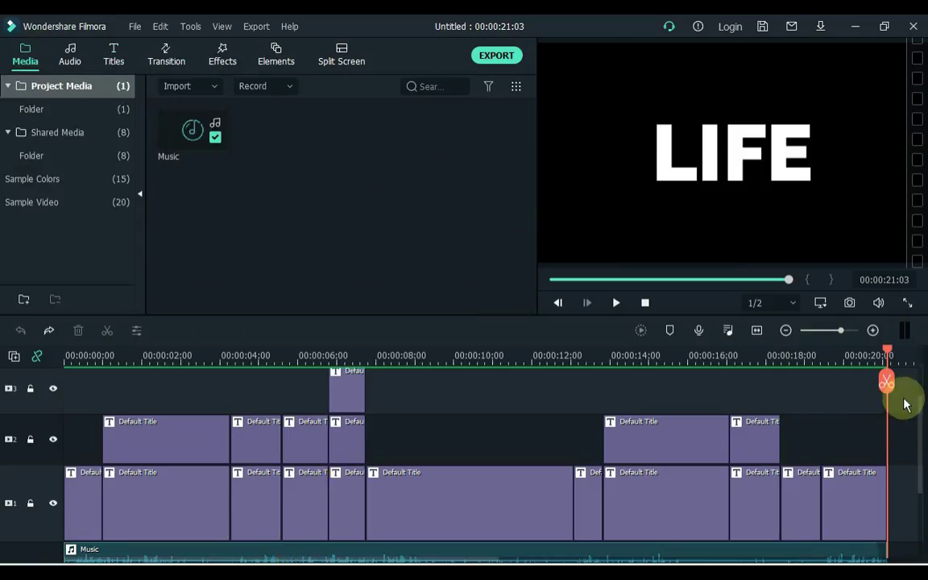
key(ctrl+a)
key(Delete)
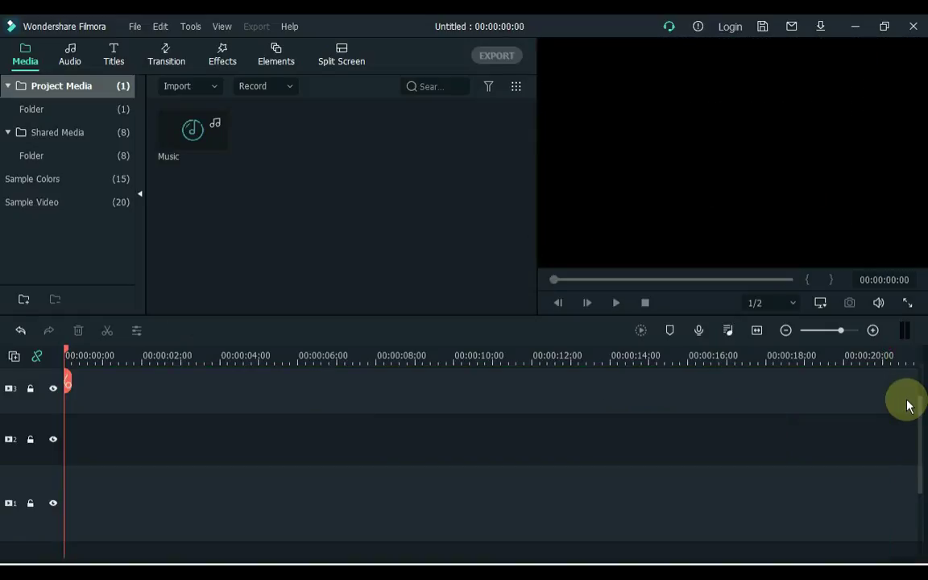
- Import the Background video and My Video files from the export folder into Filmora's project media
click(72, 564)
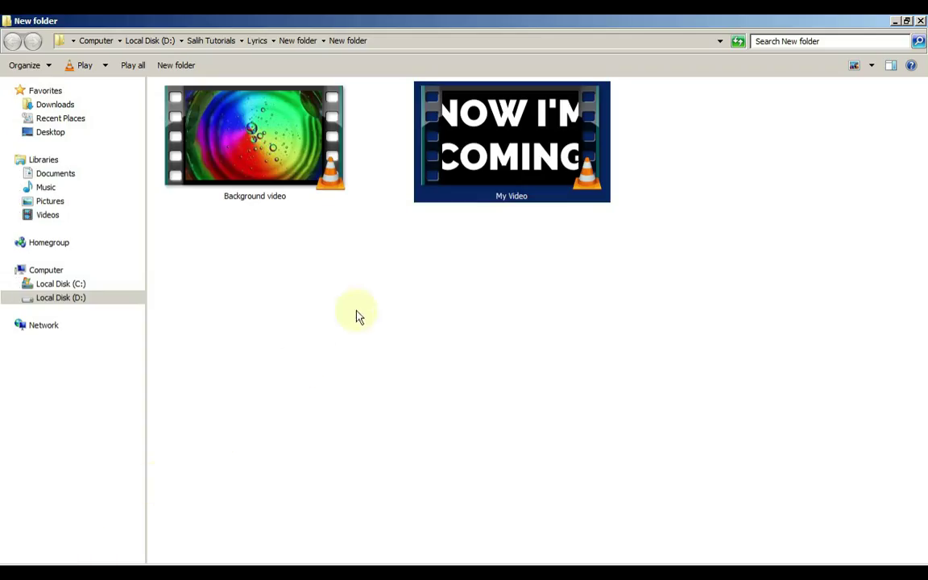
drag(532, 230, 311, 182)
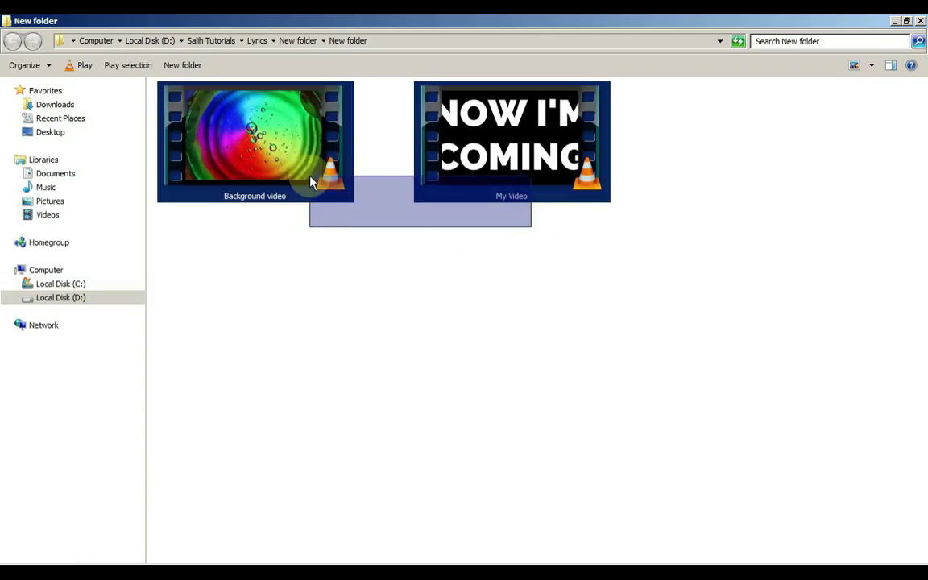
drag(242, 129, 364, 207)
click(364, 207)
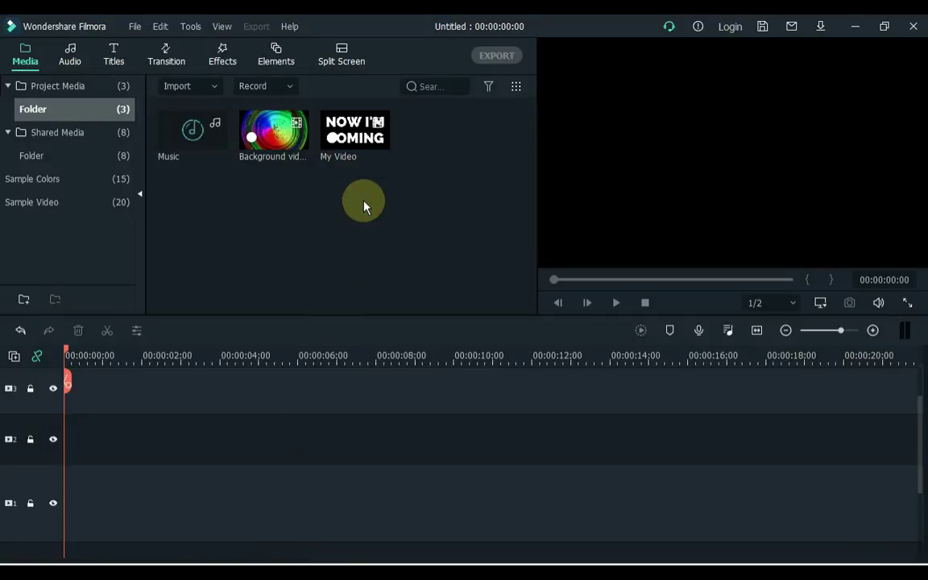
- Place Background video on track 1 and My Video on track 2, both from the start, and fit the timeline to view
mouse_move(266, 153)
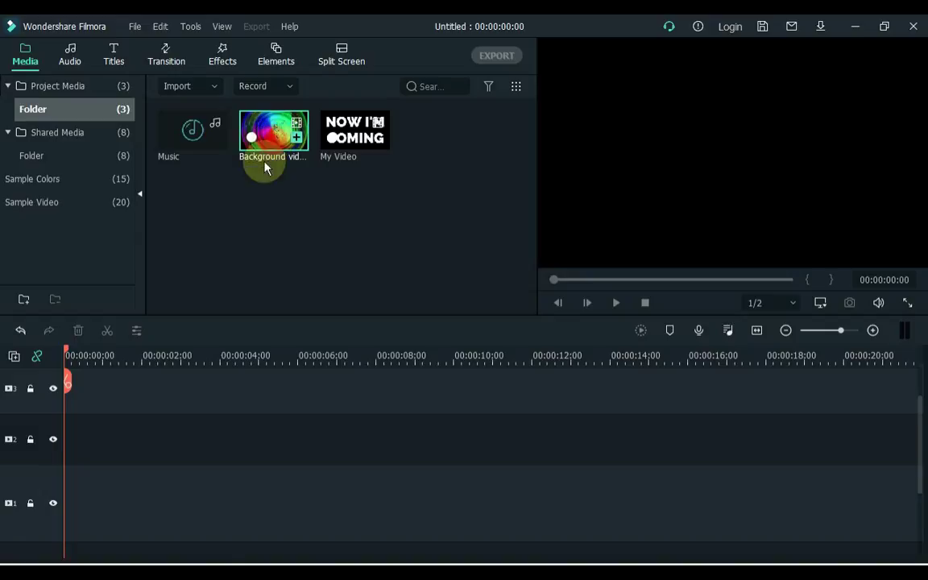
drag(266, 167, 56, 501)
click(340, 320)
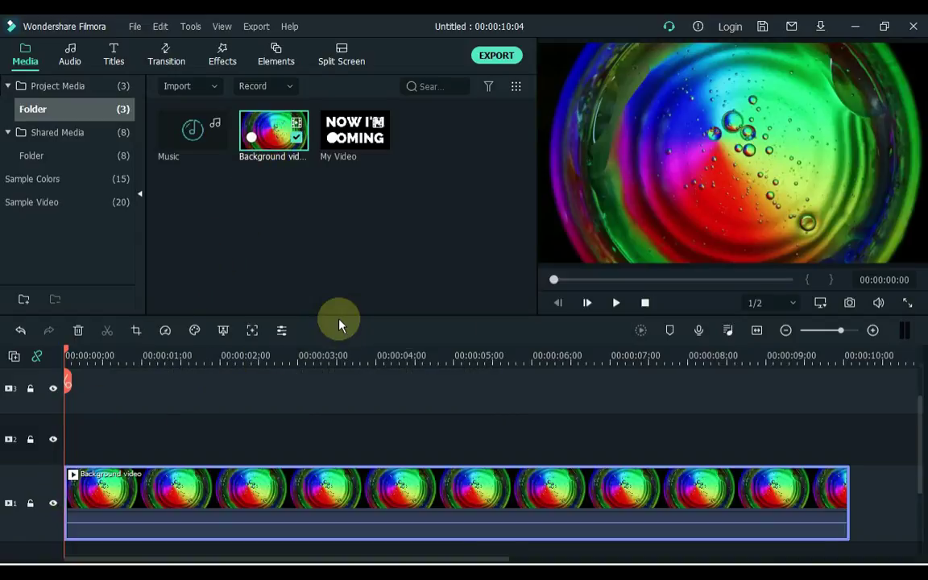
click(341, 425)
key(space)
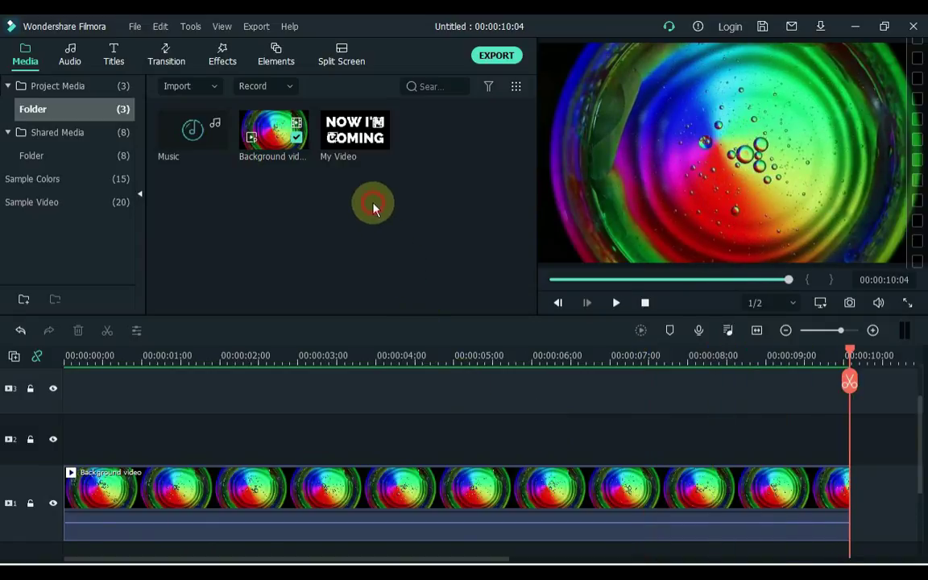
drag(355, 155, 58, 442)
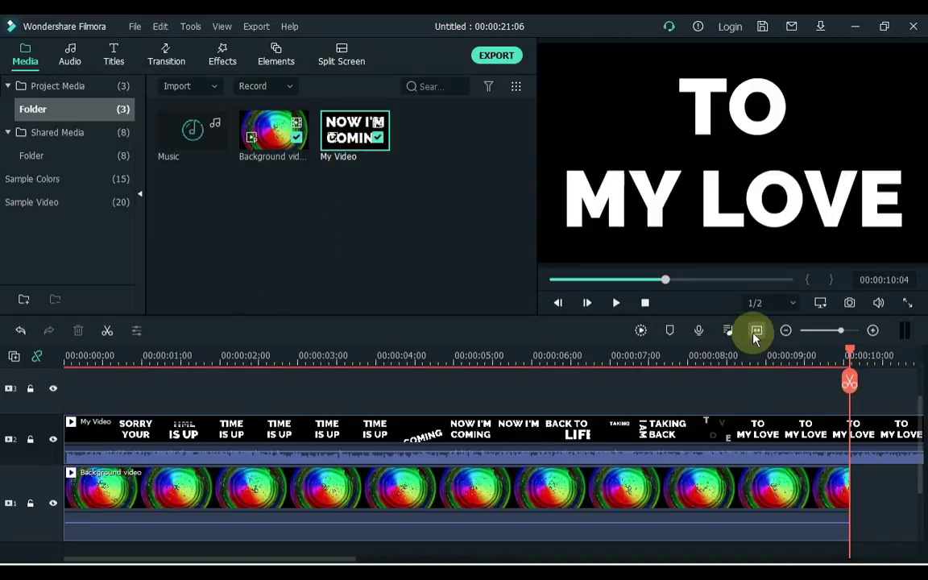
click(756, 331)
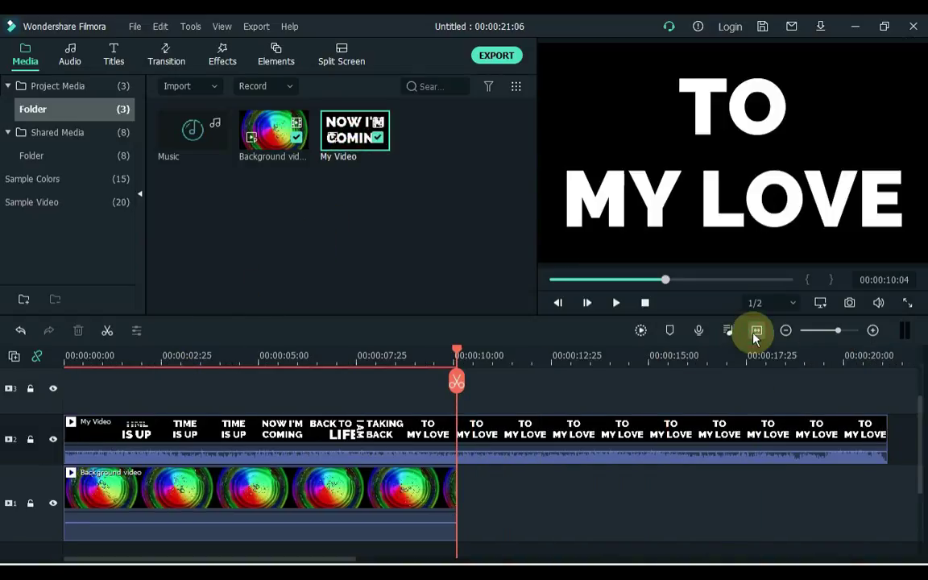
- Copy the Background video clip and paste the duplicate directly after it on track 1
click(418, 495)
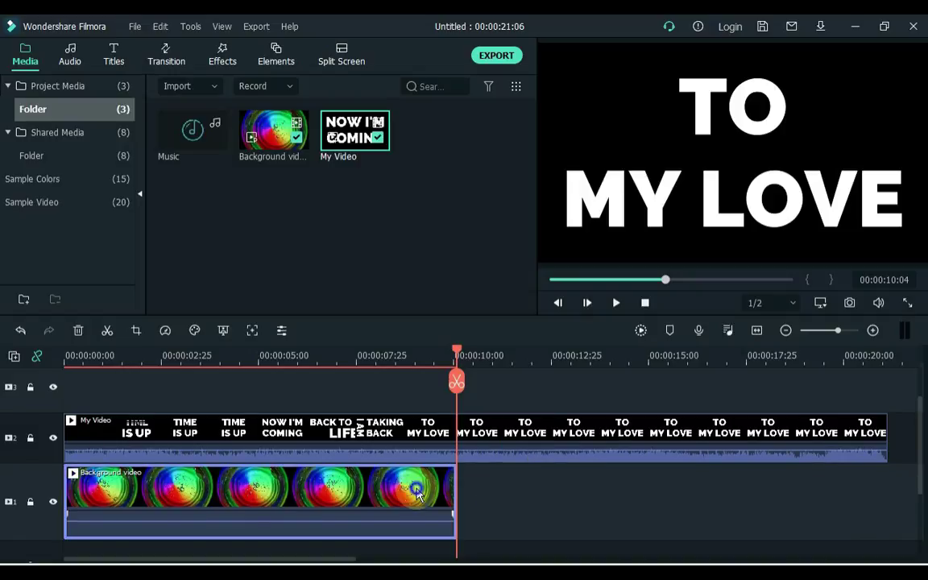
right_click(418, 494)
click(485, 81)
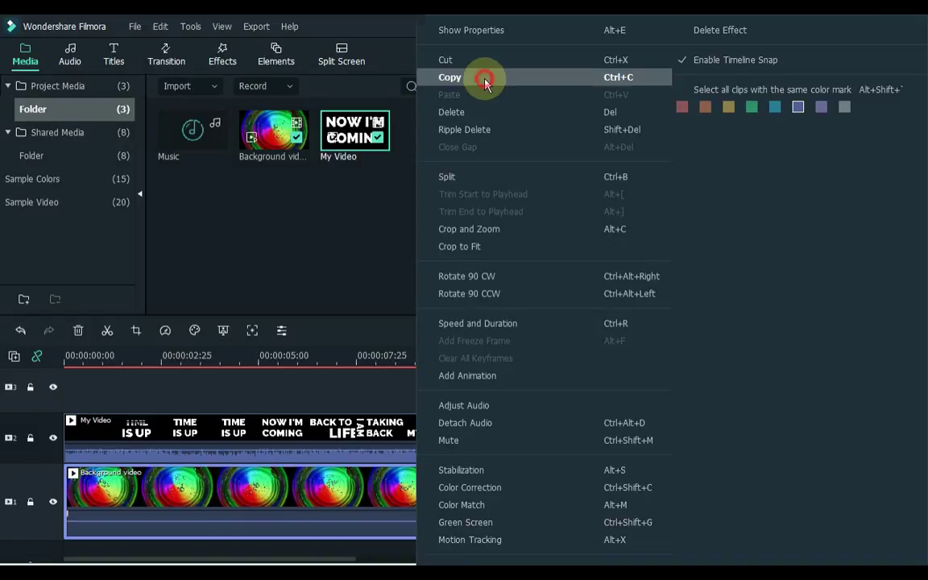
click(41, 486)
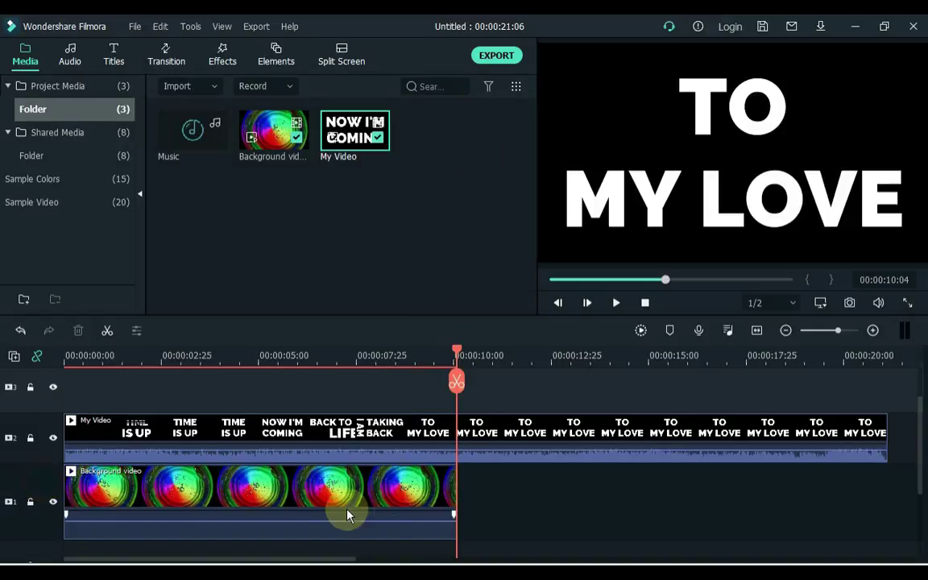
right_click(477, 508)
click(541, 131)
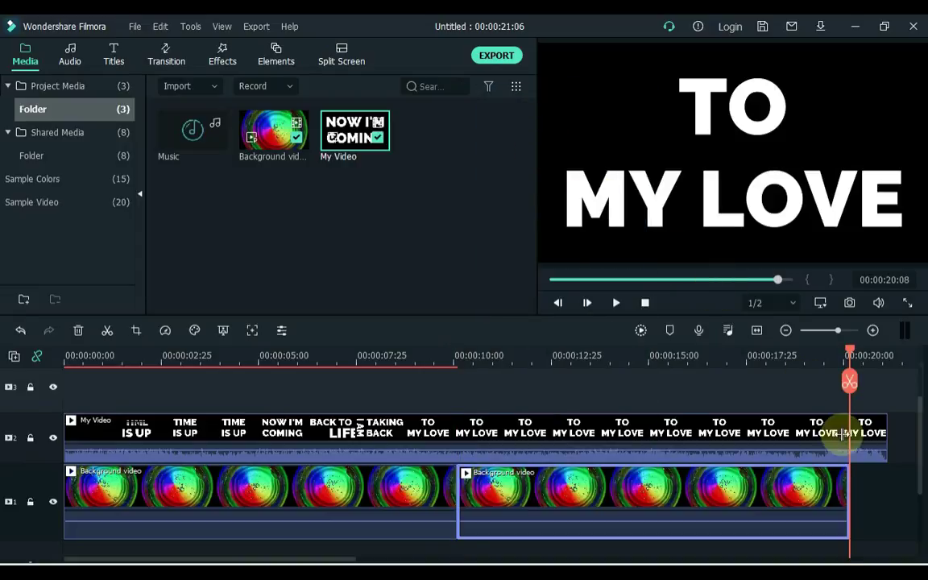
- Paste a third Background video clip at the end of track 1 and trim its end to match My Video's end
click(866, 506)
right_click(866, 506)
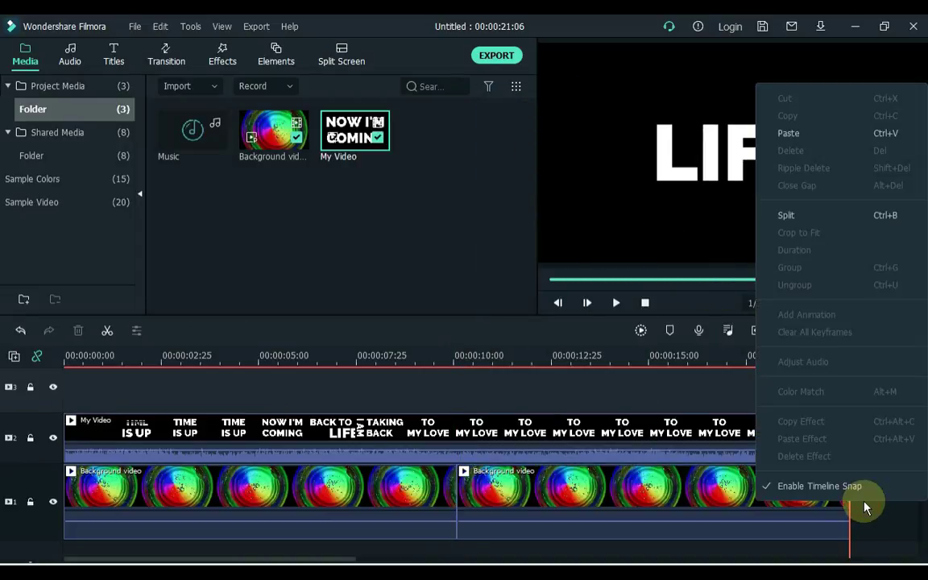
click(828, 133)
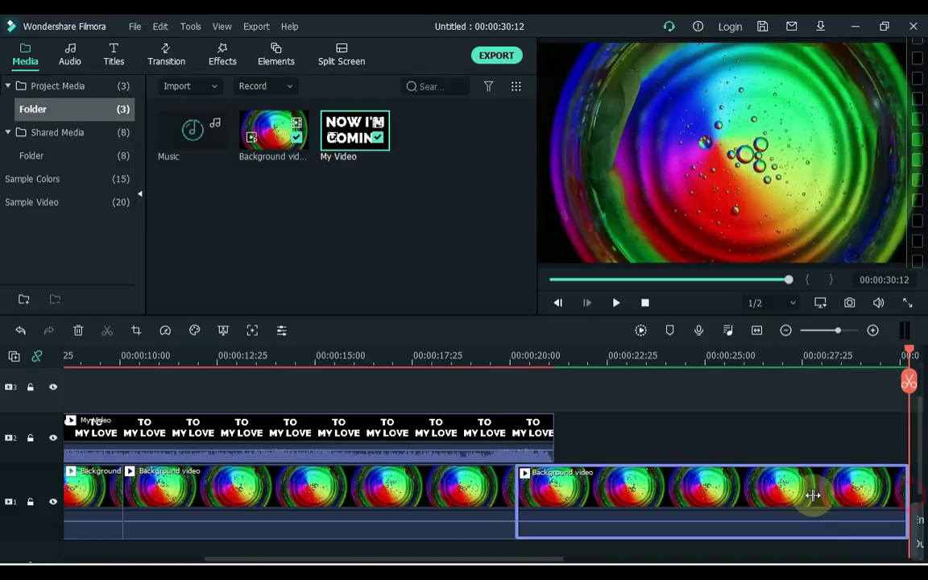
drag(813, 494, 554, 487)
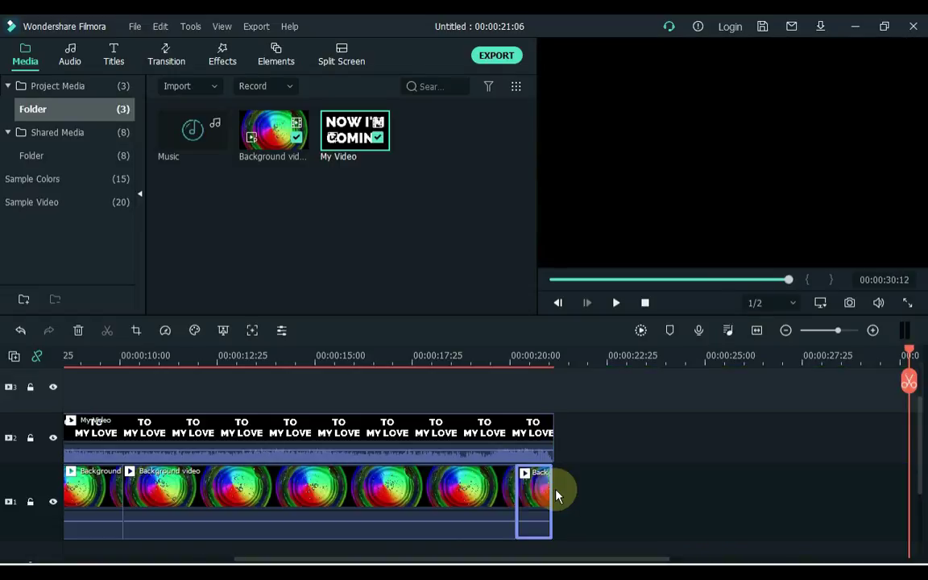
- With the playhead on the "TIME IS UP" text, set the My Video clip's blending mode to Multiply over the background
click(756, 332)
click(759, 395)
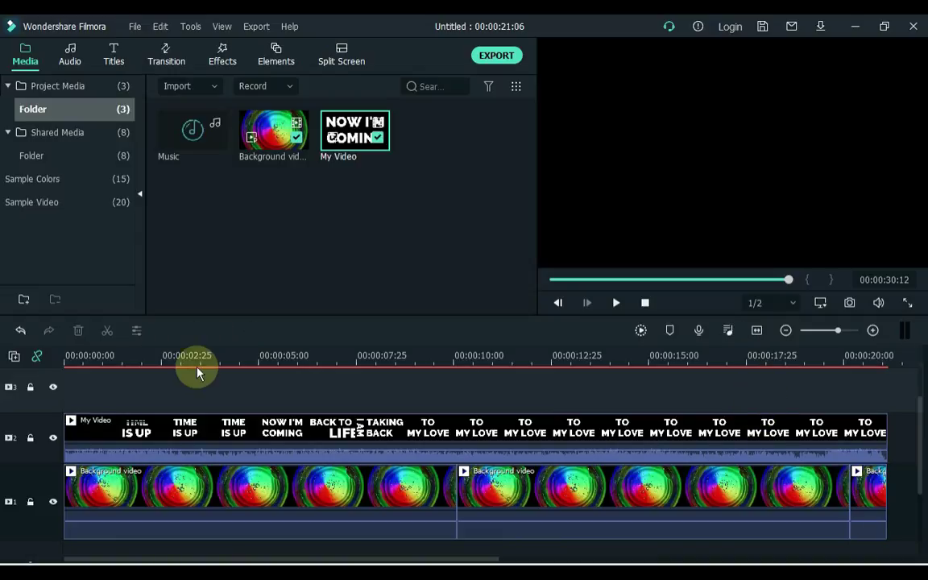
drag(182, 359, 204, 352)
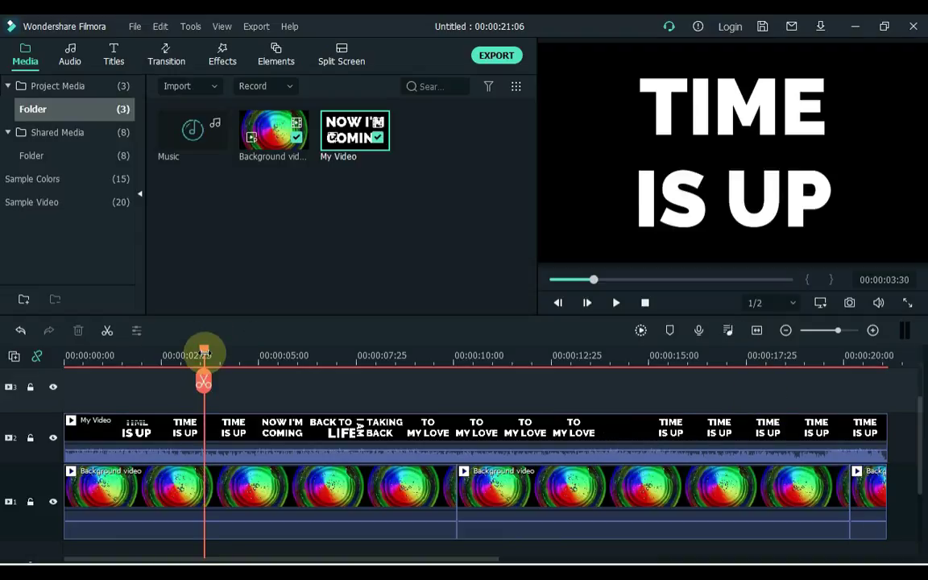
click(244, 426)
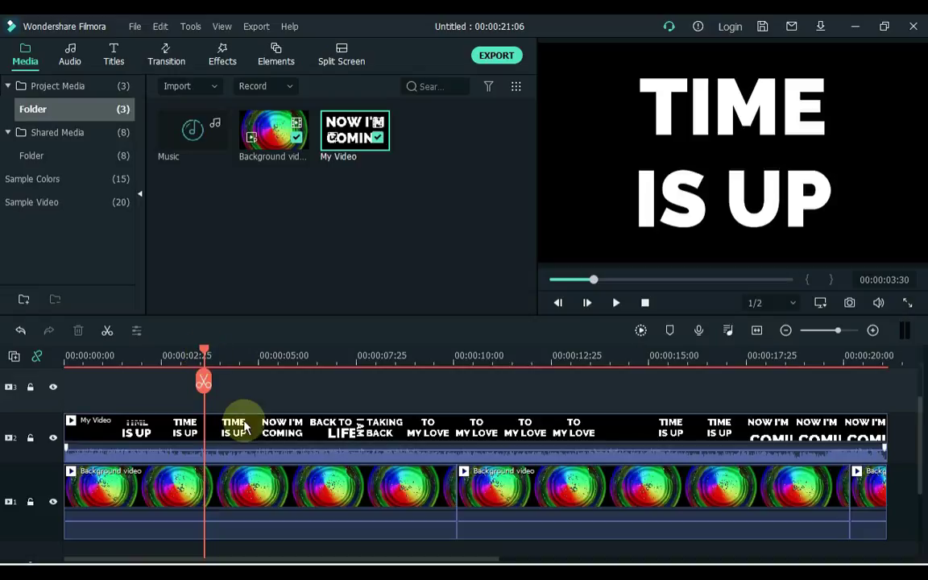
double_click(244, 426)
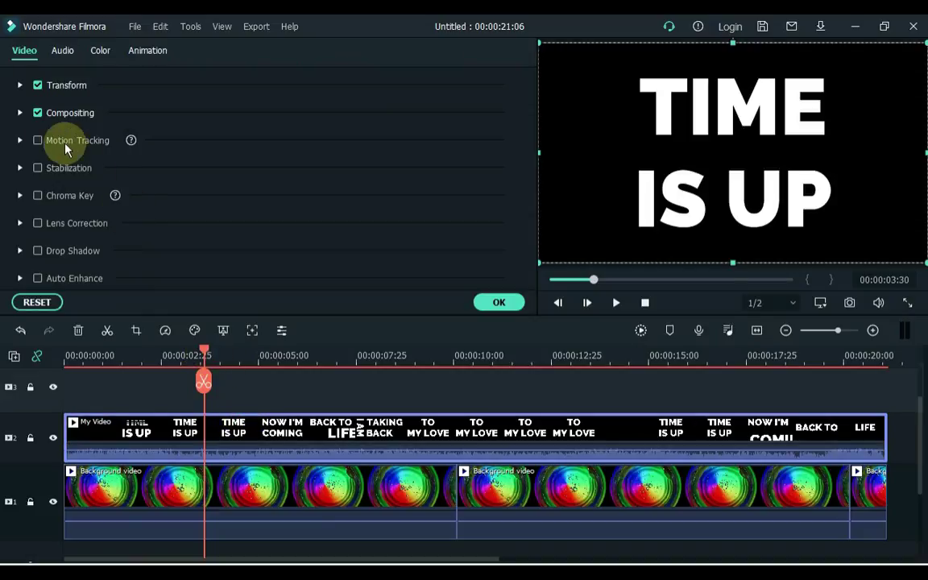
click(20, 113)
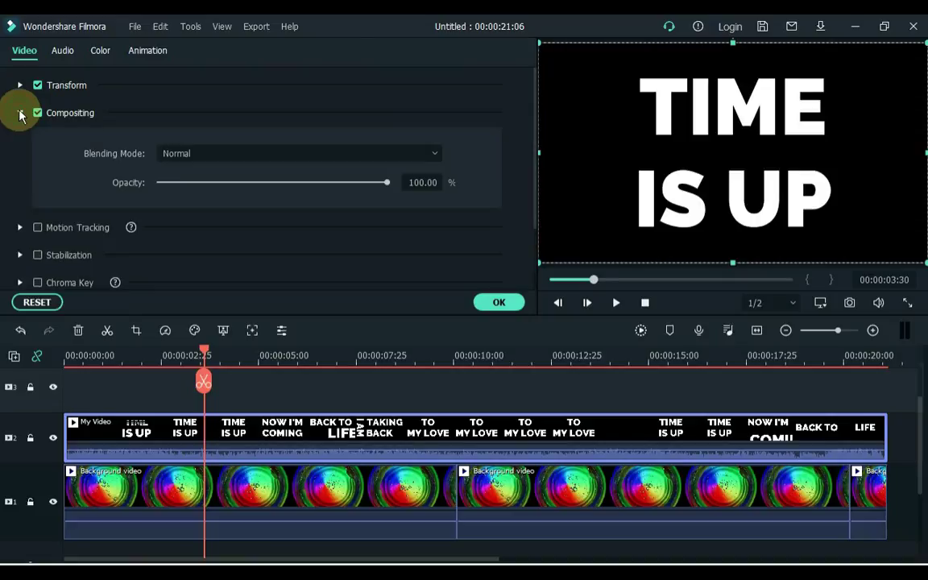
click(216, 157)
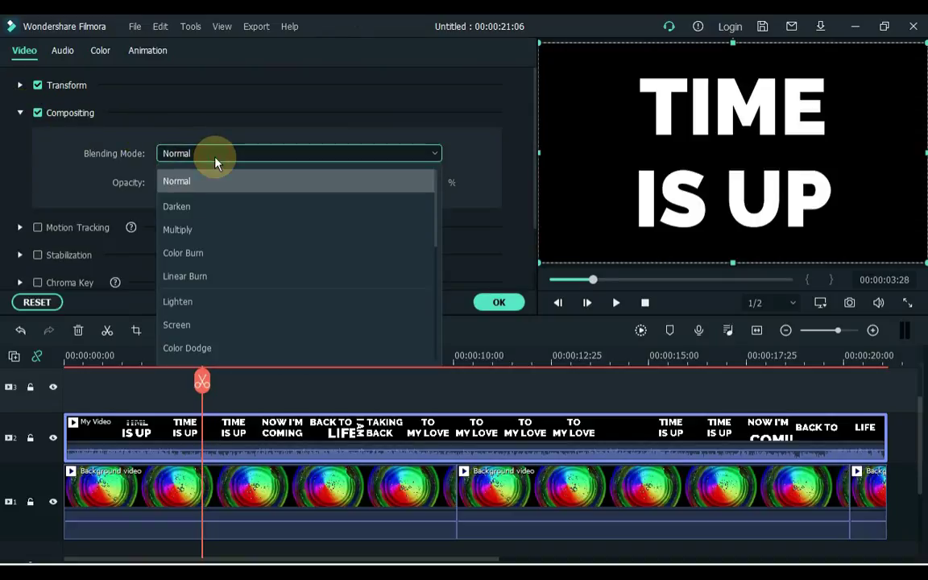
click(206, 233)
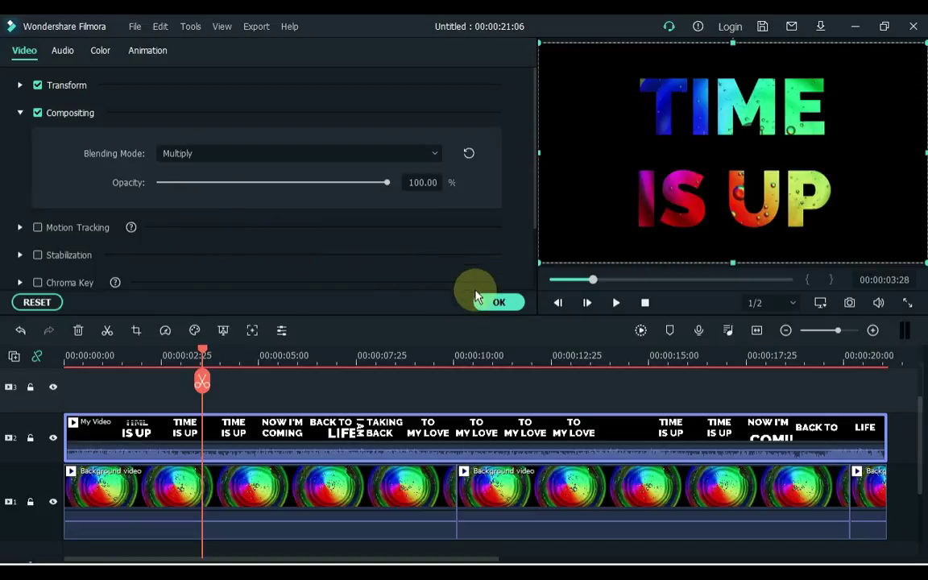
click(497, 303)
- Play the composite from the beginning of the timeline to review the coloured lyric text
click(456, 400)
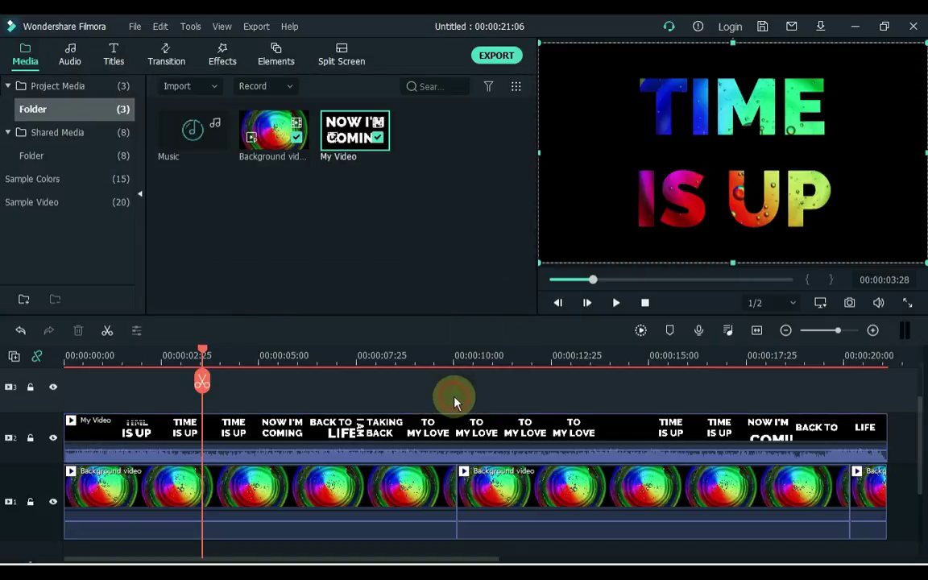
key(Home)
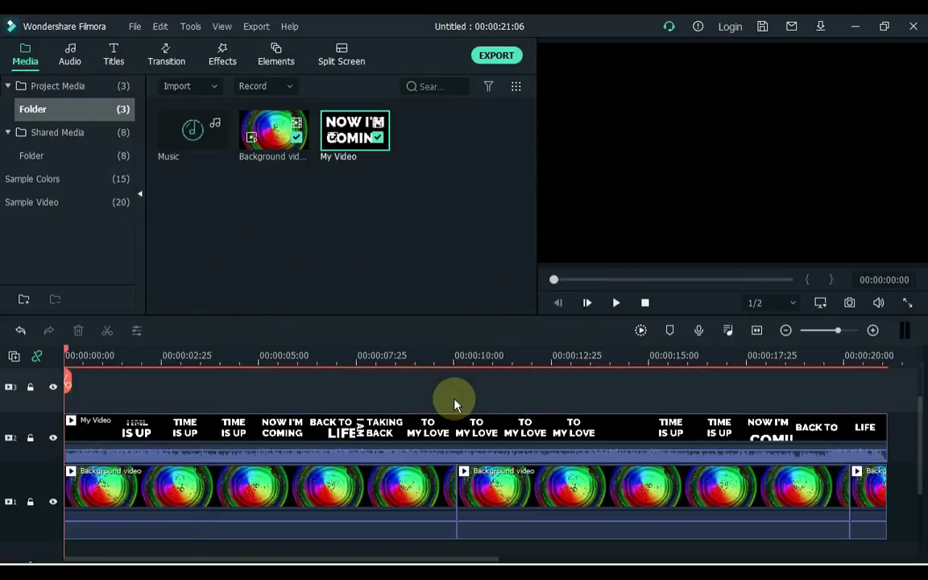
key(space)
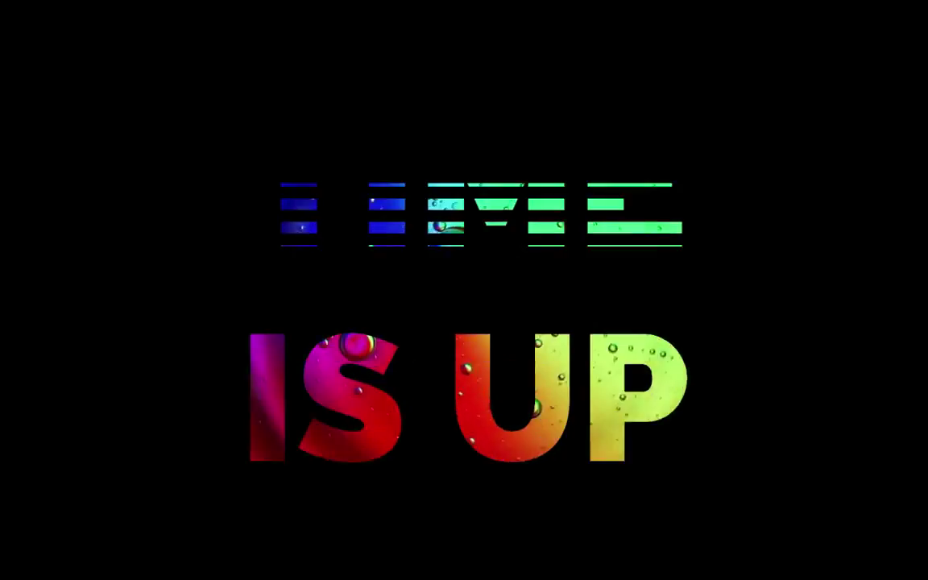